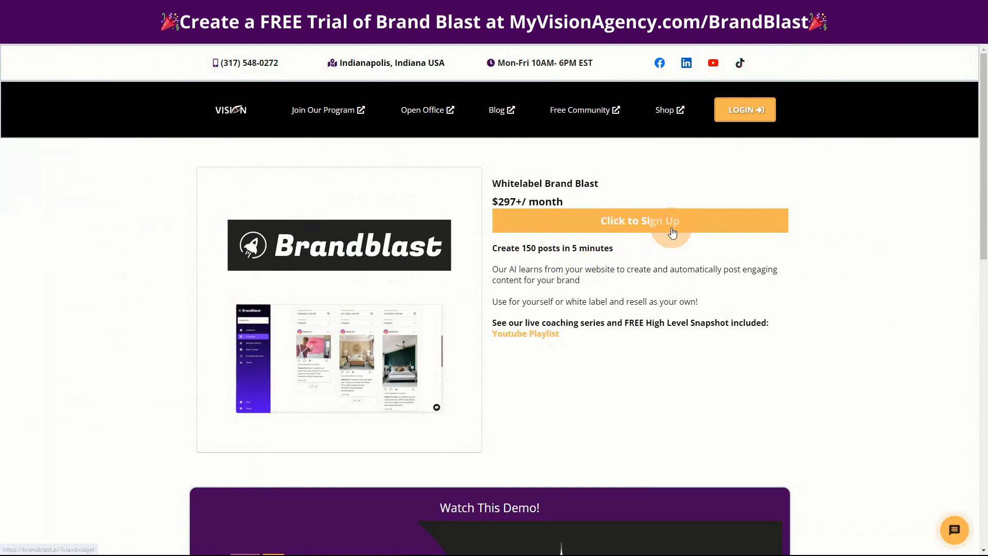
- Open the Brandblast site from the white-label offer and review the pricing plans on its agencies page
{"action": "left_click", "coordinate": [649, 219]}
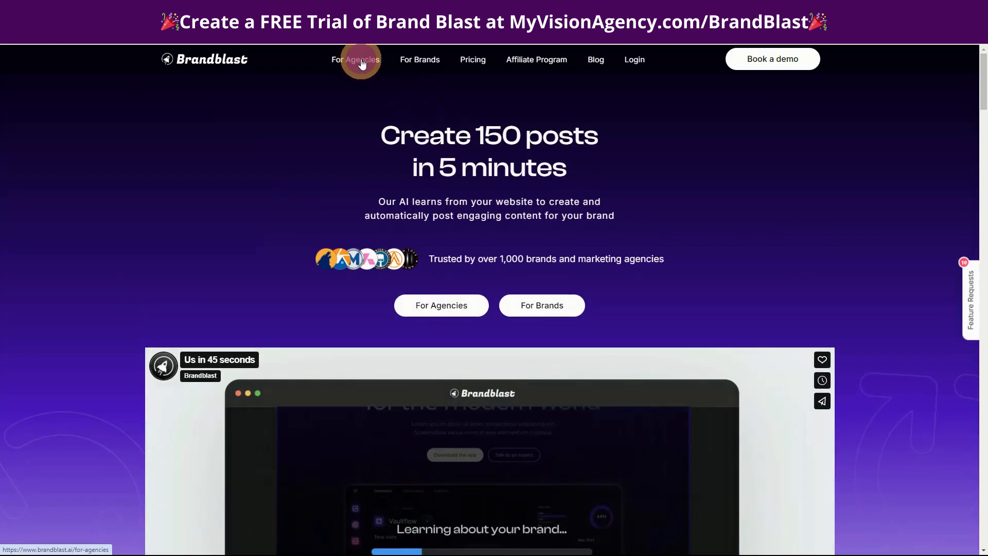
{"action": "left_click", "coordinate": [360, 58]}
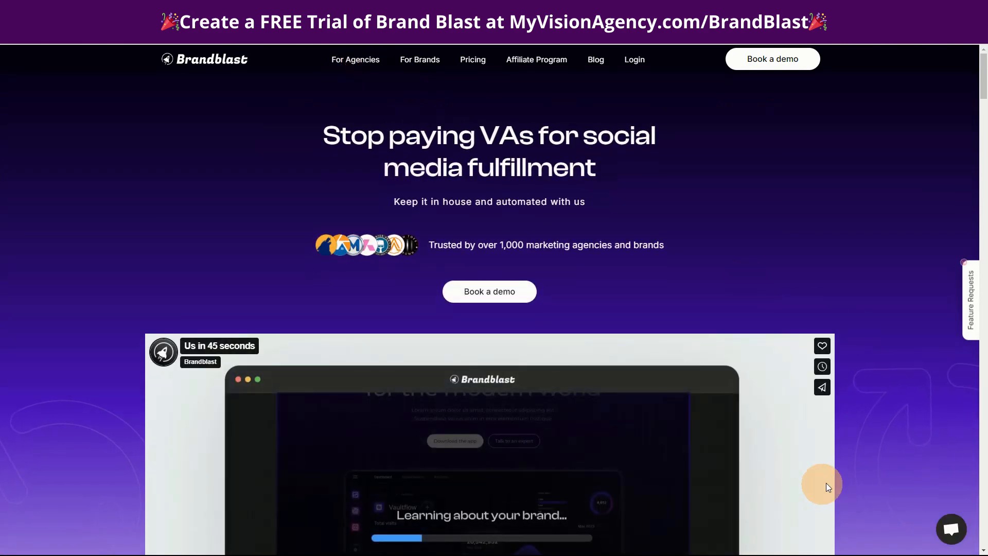
{"action": "scroll", "coordinate": [866, 474], "scroll_direction": "down", "scroll_amount": 20}
{"action": "scroll", "coordinate": [866, 474], "scroll_direction": "down", "scroll_amount": 20}
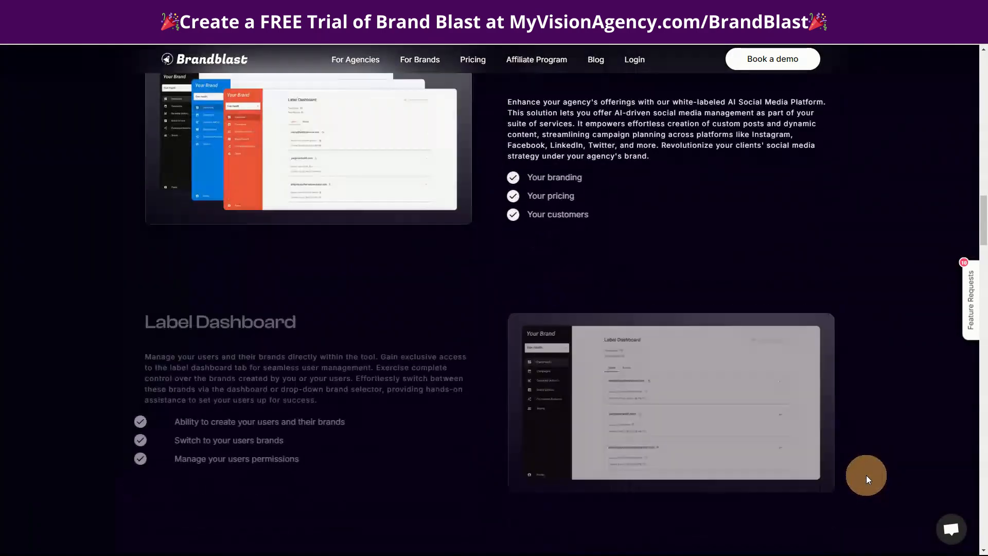
{"action": "scroll", "coordinate": [867, 480], "scroll_direction": "down", "scroll_amount": 20}
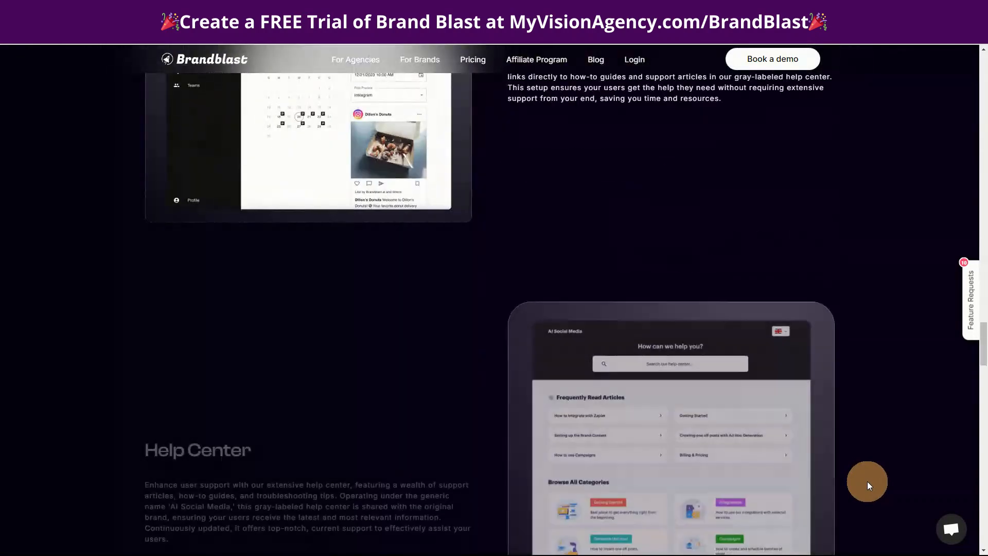
{"action": "scroll", "coordinate": [866, 478], "scroll_direction": "down", "scroll_amount": 6}
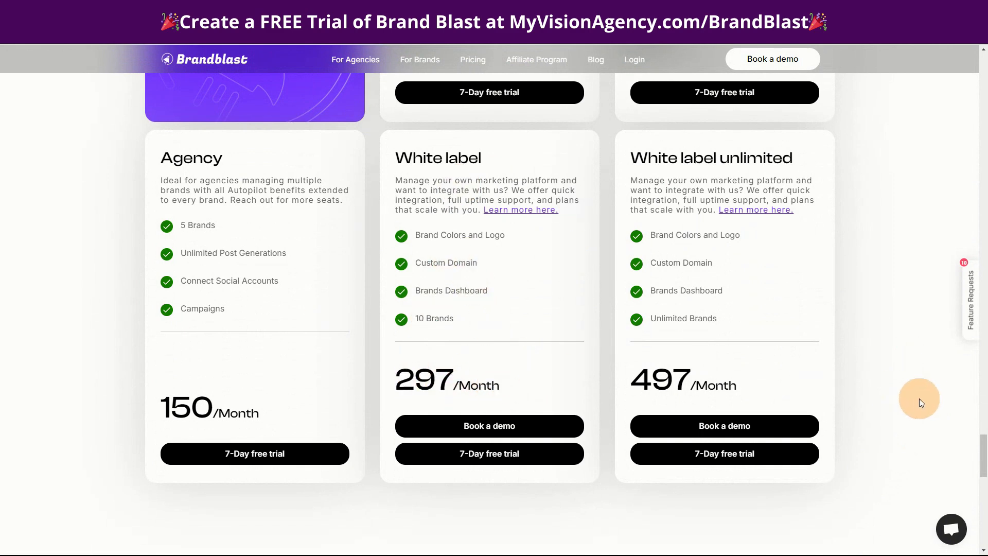
{"action": "scroll", "coordinate": [915, 397], "scroll_direction": "up", "scroll_amount": 6}
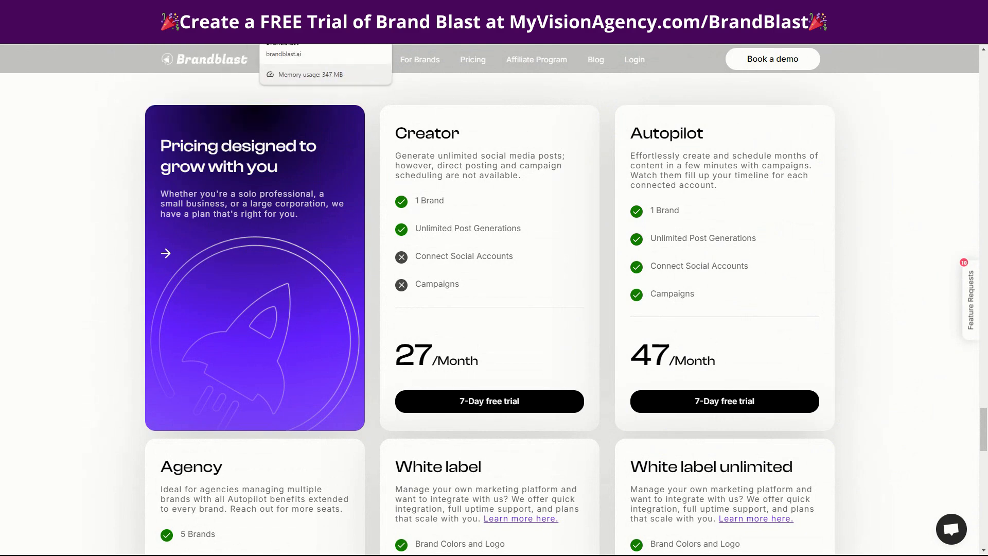
- Switch to the agency's Label Dashboard and look at its Users list, Brands list and creation options
{"action": "left_click", "coordinate": [196, 10]}
{"action": "left_click", "coordinate": [67, 10]}
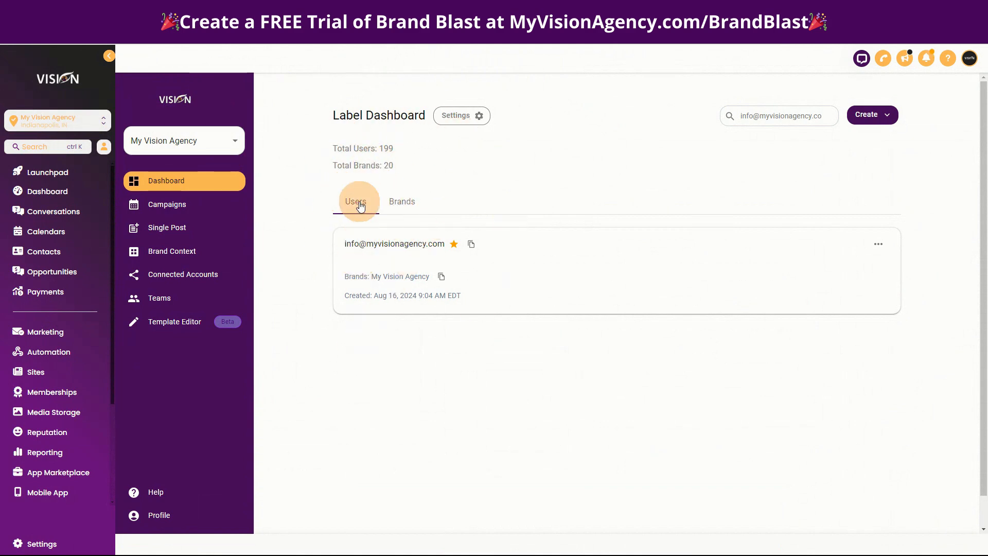
{"action": "left_click", "coordinate": [408, 202]}
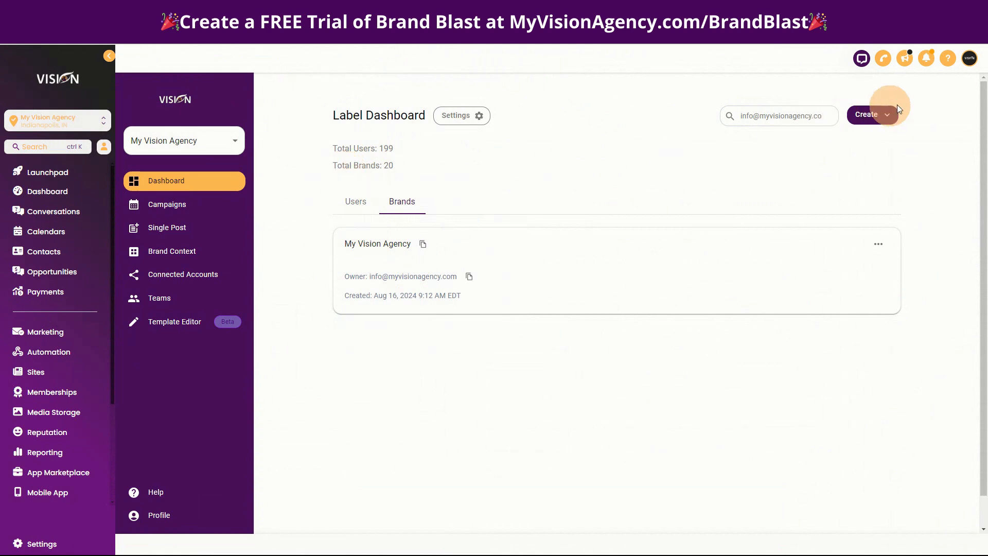
{"action": "left_click", "coordinate": [359, 207]}
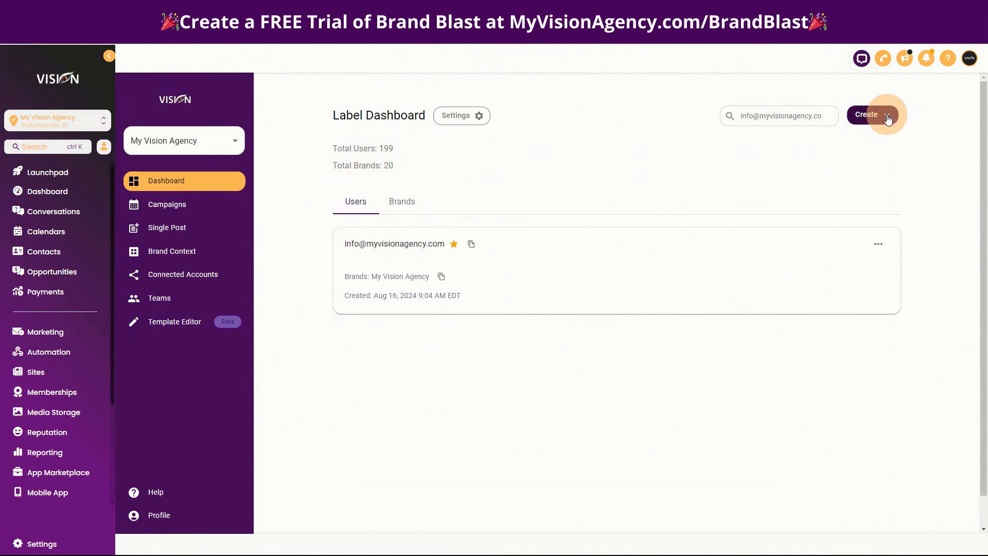
{"action": "left_click", "coordinate": [887, 115]}
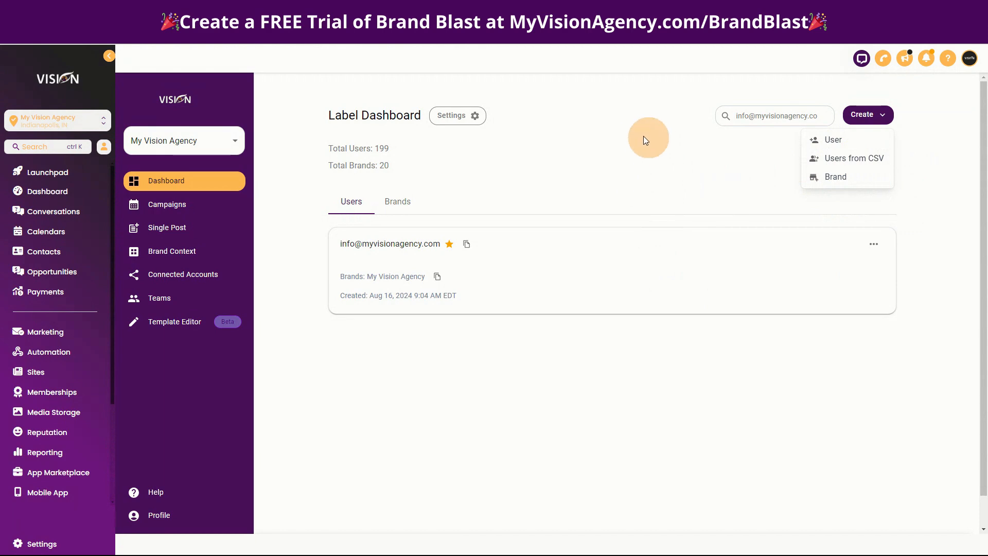
{"action": "left_click", "coordinate": [632, 166]}
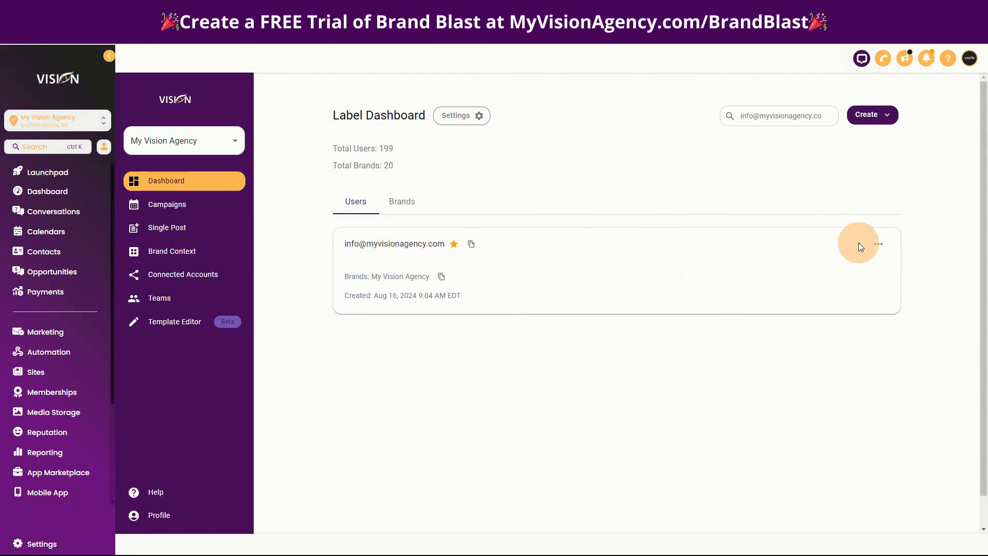
- View the actions available for the listed user and for the My Vision Agency brand
{"action": "left_click", "coordinate": [879, 244]}
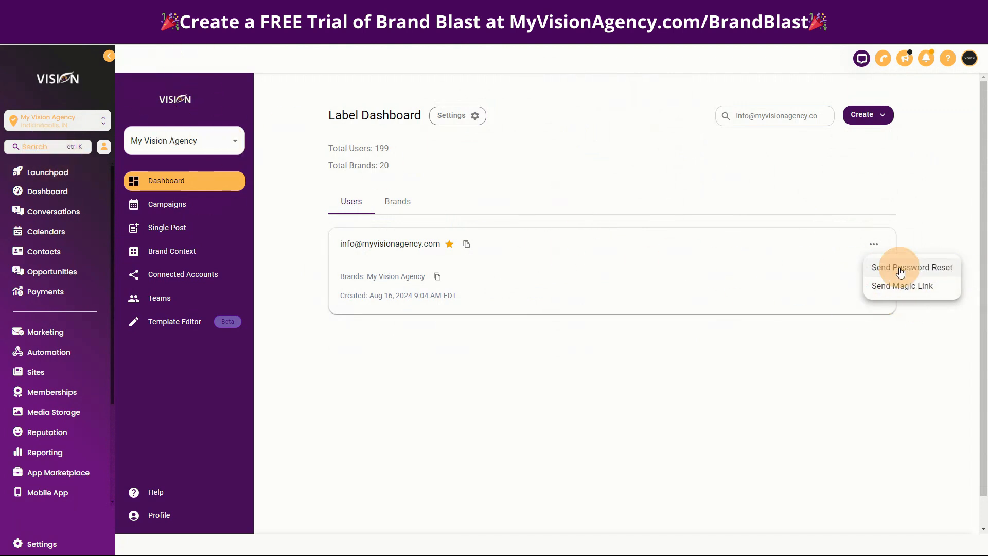
{"action": "left_click", "coordinate": [412, 205]}
{"action": "left_click", "coordinate": [402, 201]}
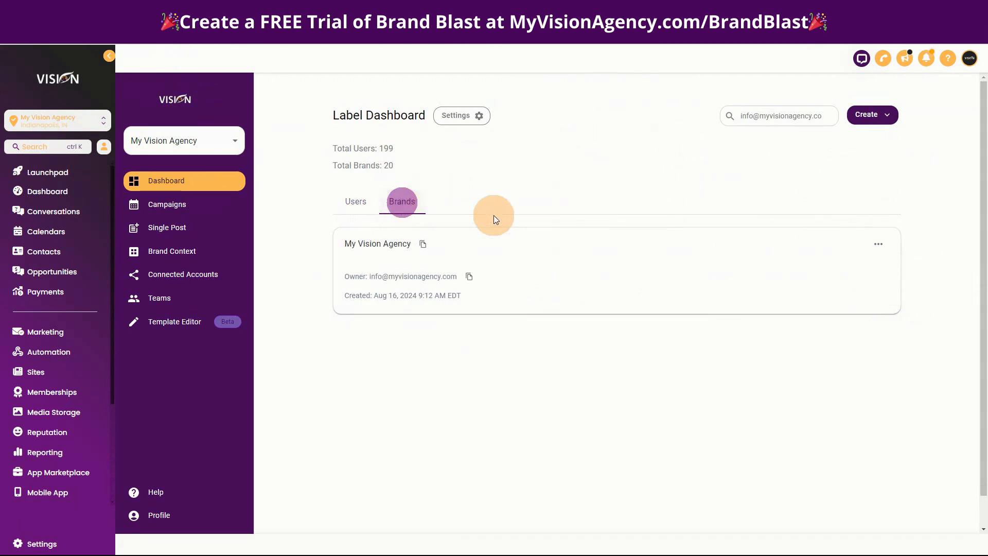
{"action": "left_click", "coordinate": [880, 245]}
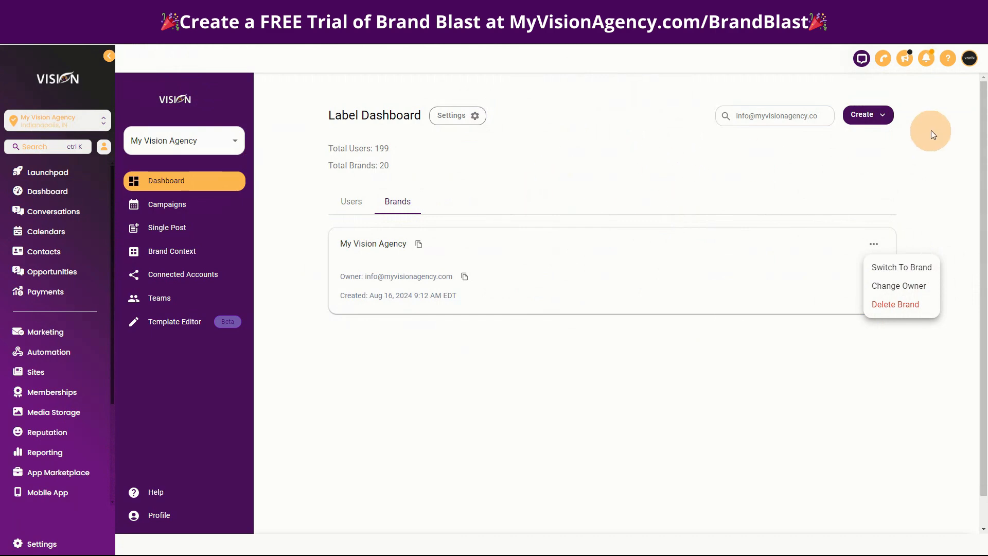
- Review the options for creating a user, users from CSV and a brand on the Label Dashboard
{"action": "left_click", "coordinate": [880, 116]}
{"action": "left_click", "coordinate": [880, 117]}
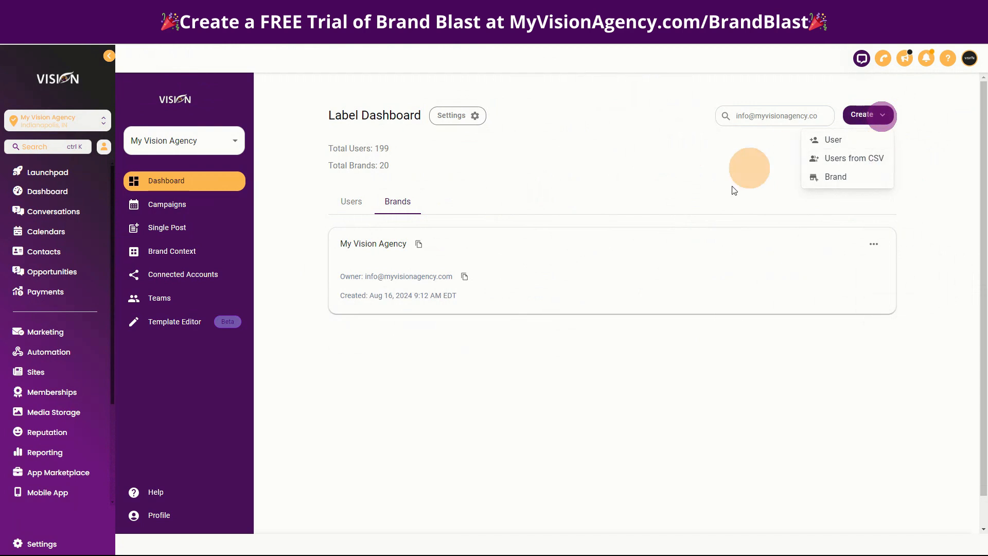
{"action": "left_click", "coordinate": [355, 202]}
{"action": "left_click", "coordinate": [881, 114]}
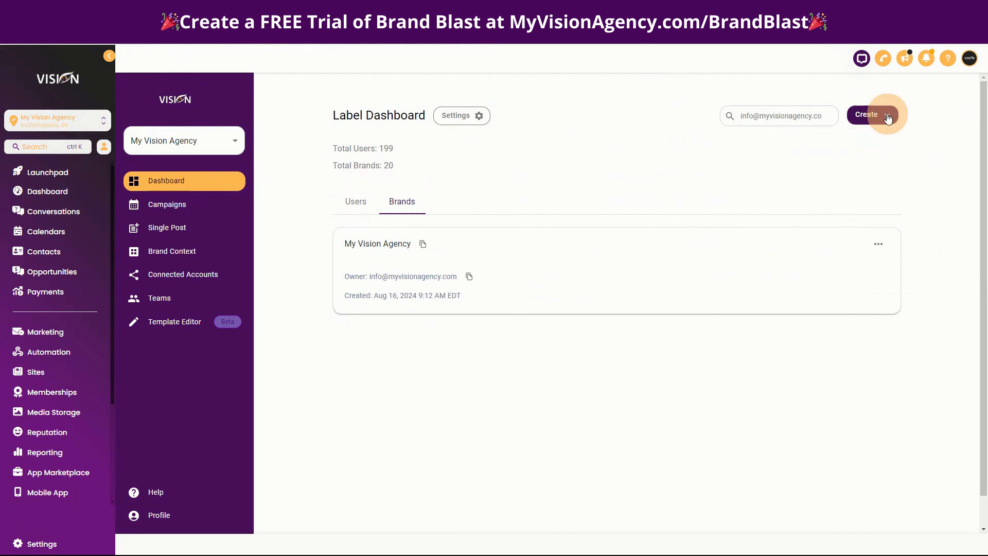
{"action": "left_click", "coordinate": [827, 177]}
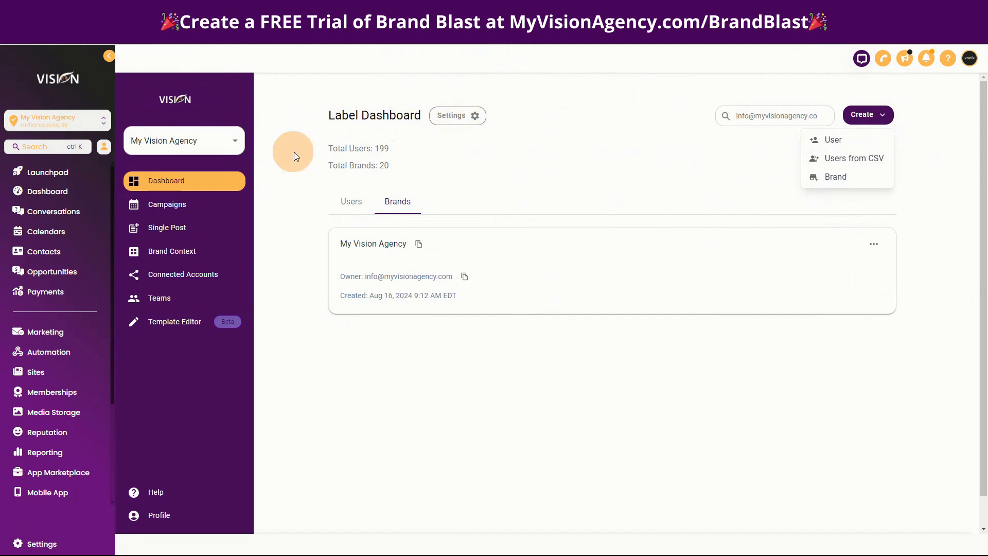
- Open the Label Dashboard's settings and copy the tool's URL
{"action": "left_click", "coordinate": [474, 118]}
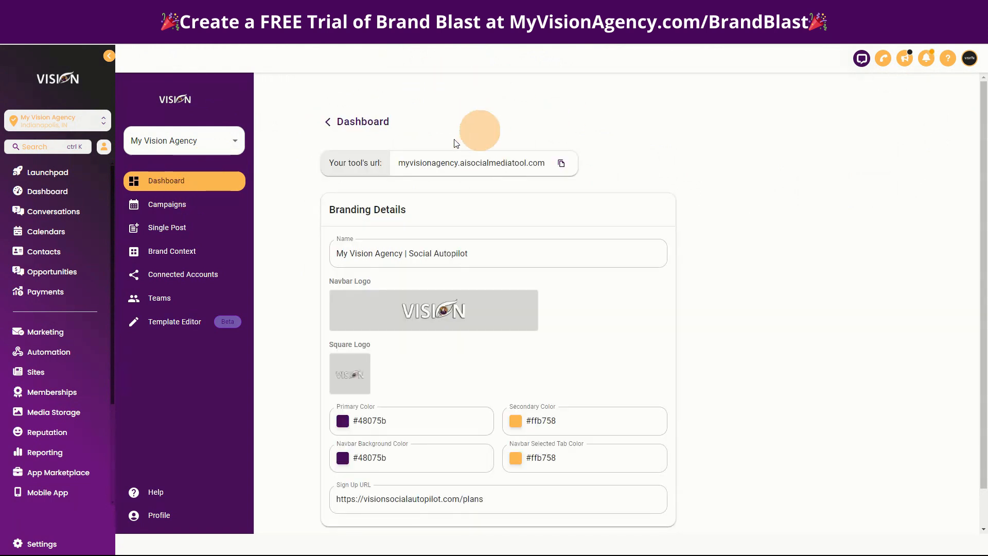
{"action": "left_click_drag", "start_coordinate": [401, 164], "coordinate": [543, 165]}
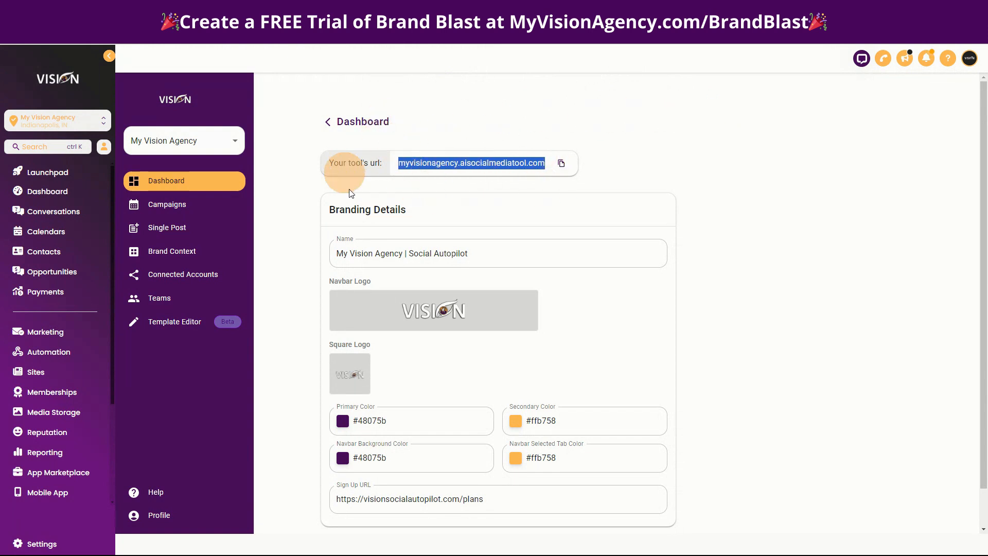
{"action": "left_click", "coordinate": [562, 164]}
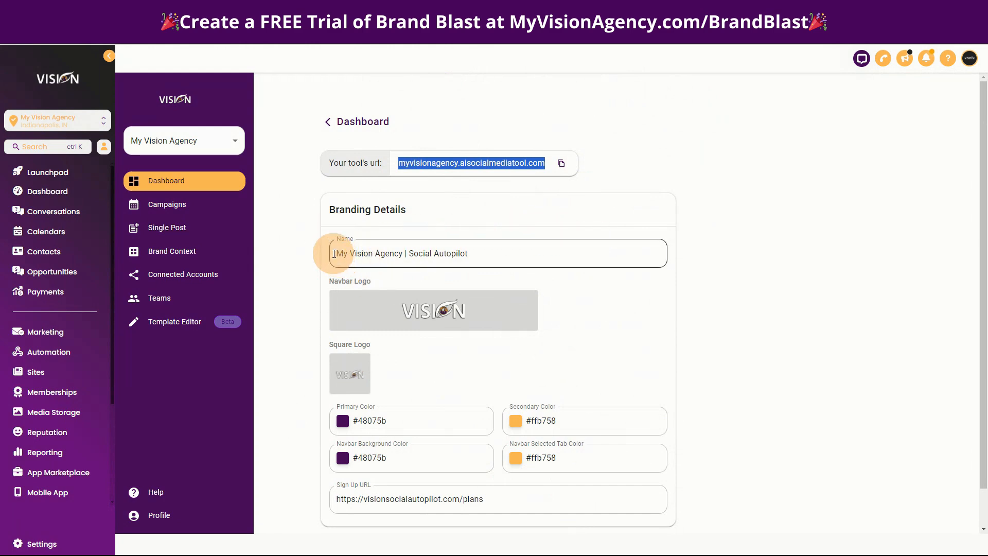
- Review the branding details: name, navbar and square logos, colors and sign-up URL
{"action": "left_click_drag", "start_coordinate": [337, 253], "coordinate": [526, 254]}
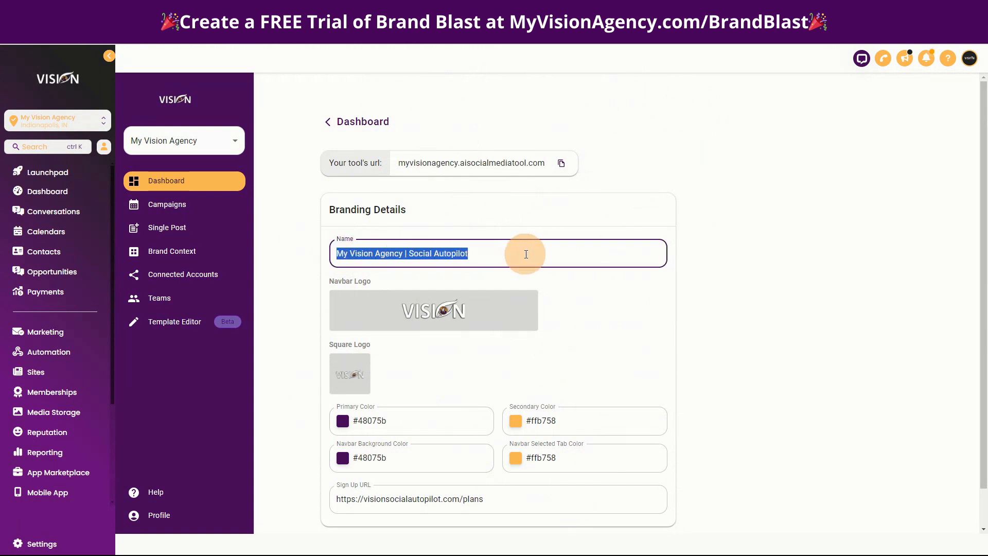
{"action": "left_click", "coordinate": [396, 221]}
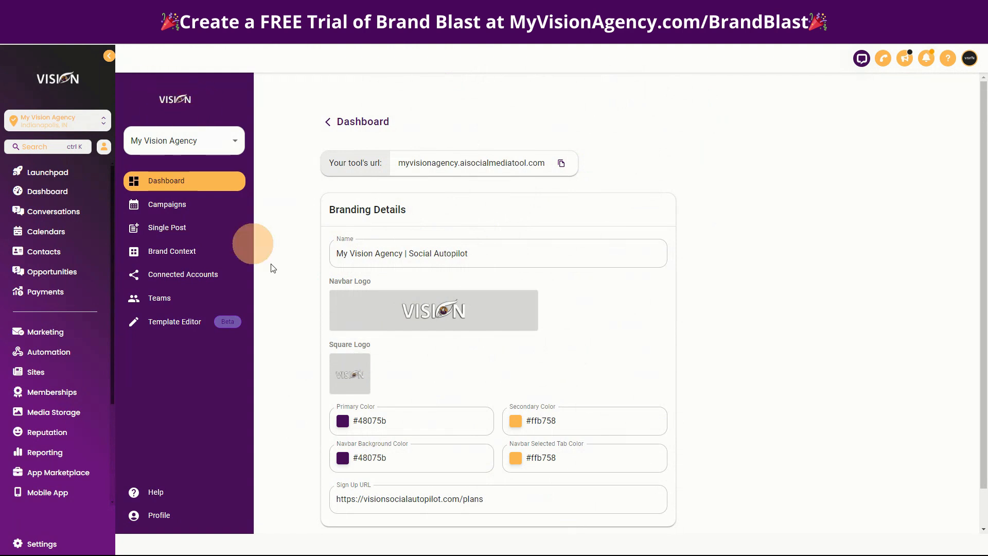
{"action": "mouse_move", "coordinate": [360, 378]}
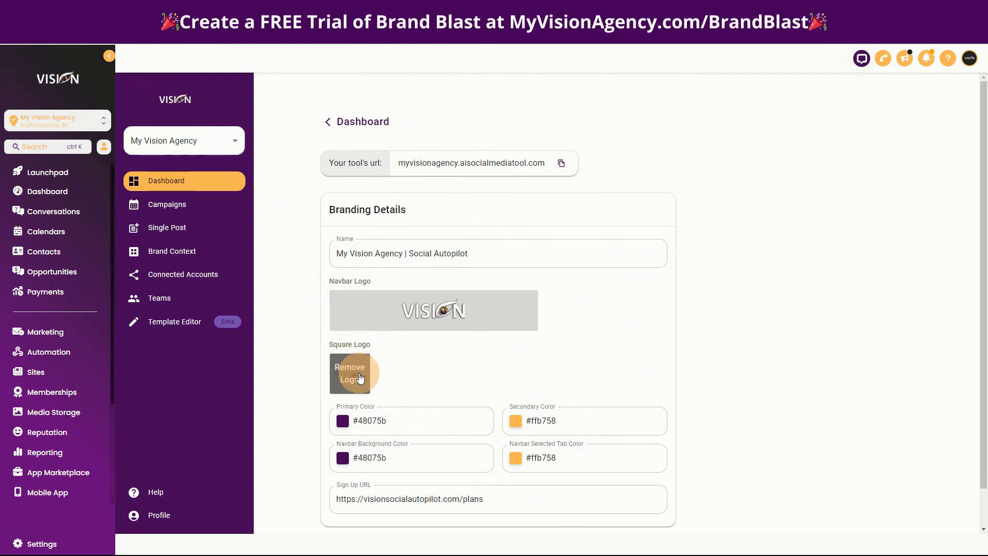
{"action": "scroll", "coordinate": [807, 367], "scroll_direction": "down", "scroll_amount": 1}
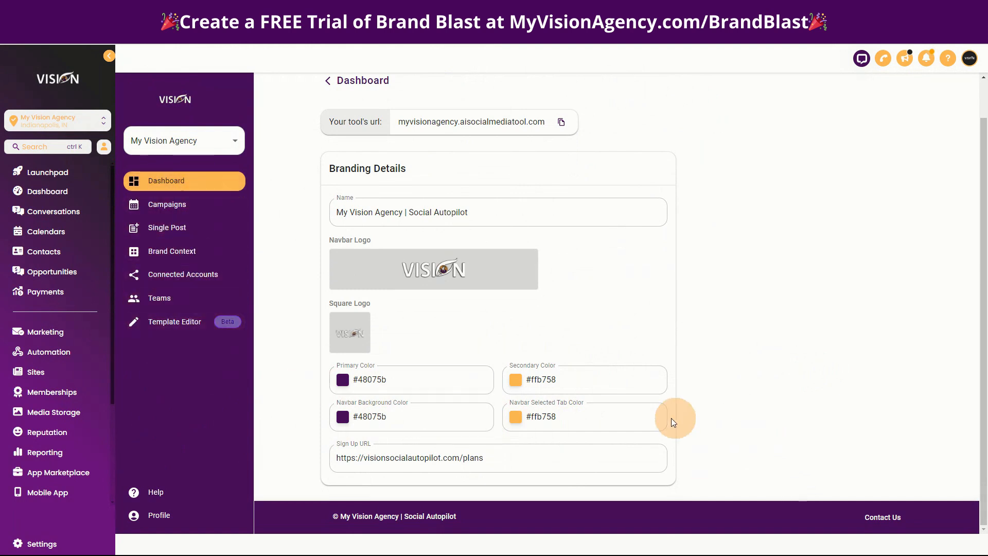
{"action": "left_click_drag", "start_coordinate": [509, 455], "coordinate": [341, 456]}
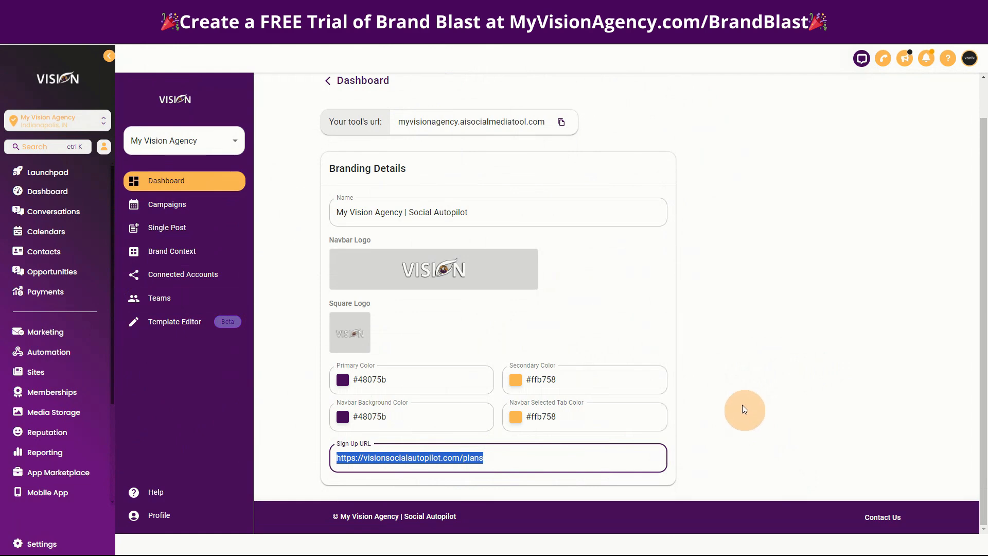
- Copy the tool's URL and load it in a new incognito browser window
{"action": "left_click", "coordinate": [560, 122]}
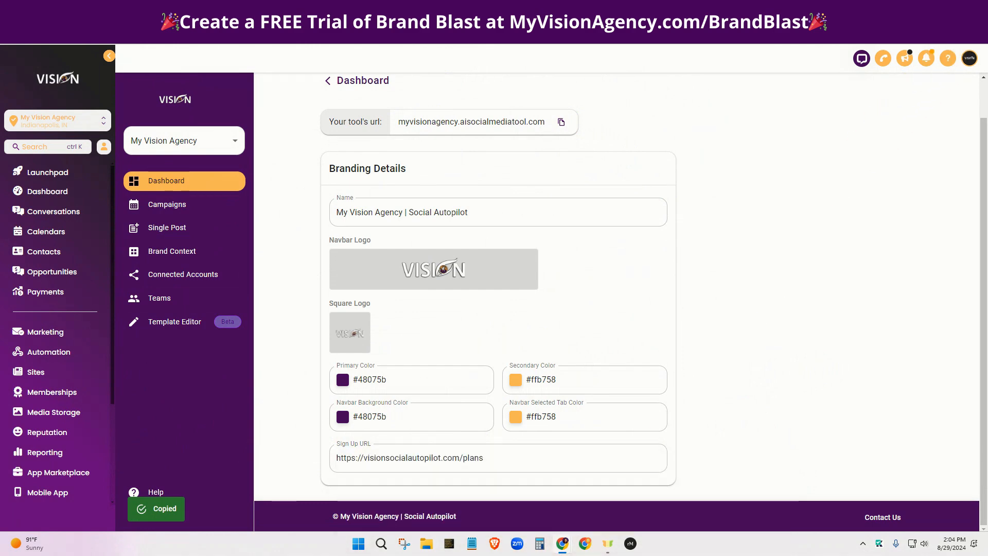
{"action": "left_click", "coordinate": [977, 33]}
{"action": "left_click", "coordinate": [795, 84]}
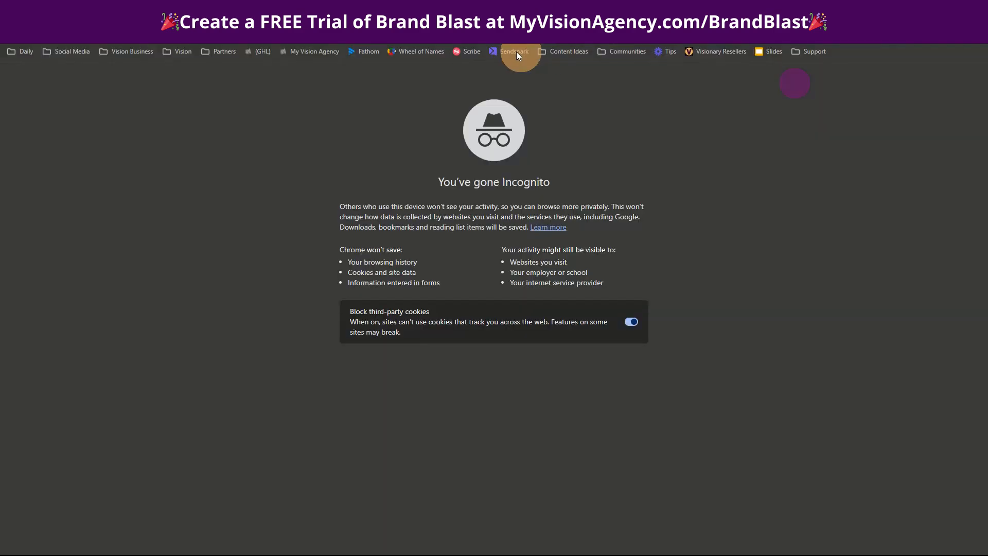
{"action": "key", "text": "ctrl+v"}
{"action": "key", "text": "Return"}
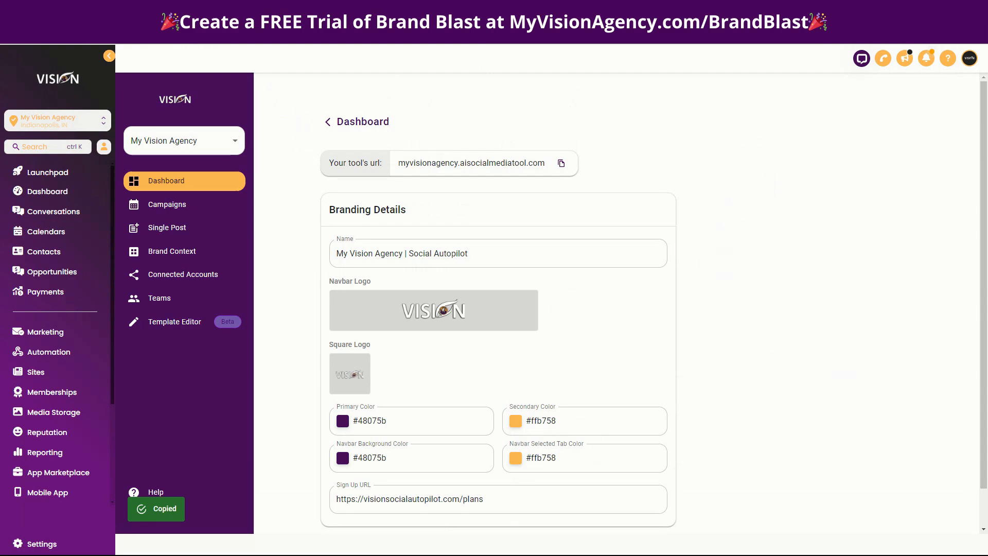
- Maximize the browser window with the white-label landing page and check its sign-up and login links
{"action": "left_click_drag", "start_coordinate": [987, 206], "coordinate": [489, 113]}
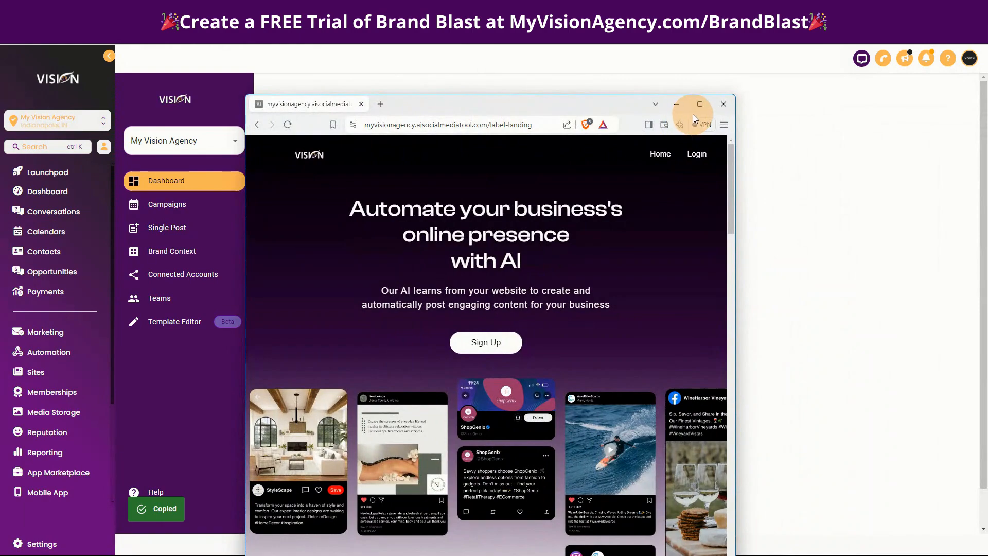
{"action": "left_click", "coordinate": [699, 104]}
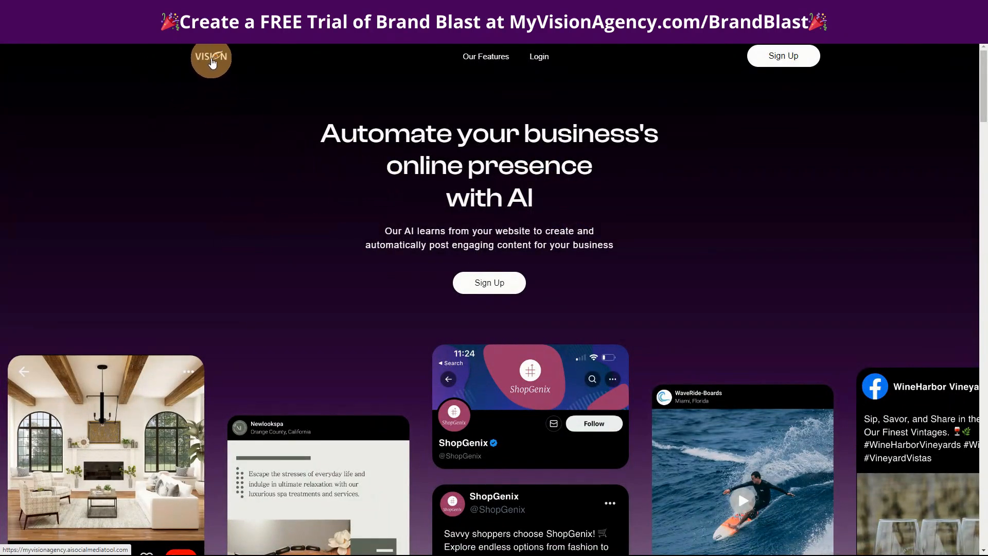
{"action": "left_click", "coordinate": [484, 286]}
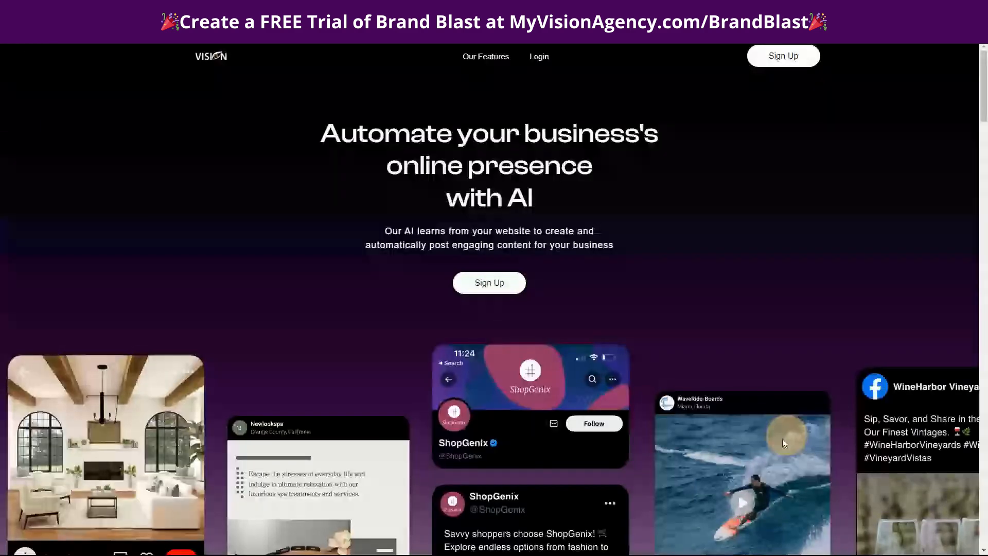
{"action": "left_click", "coordinate": [537, 58]}
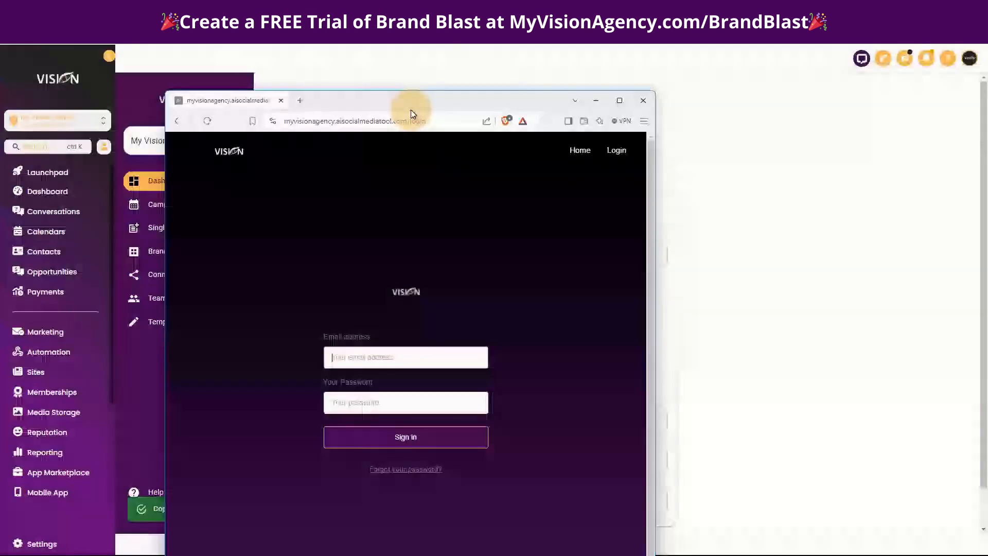
- Check the login page's address beside the label settings and return to the landing page at full size
{"action": "left_click_drag", "start_coordinate": [410, 110], "coordinate": [538, 254]}
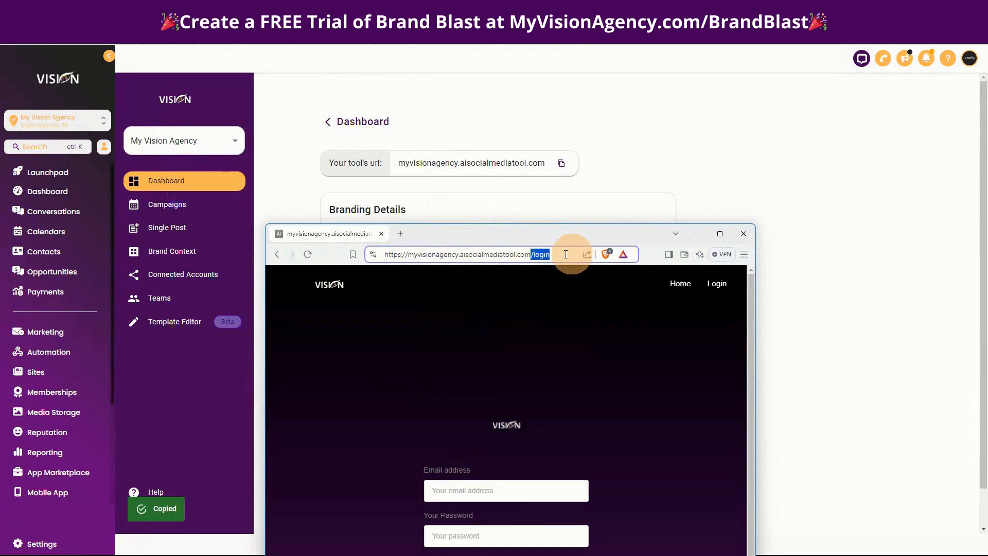
{"action": "left_click", "coordinate": [720, 235]}
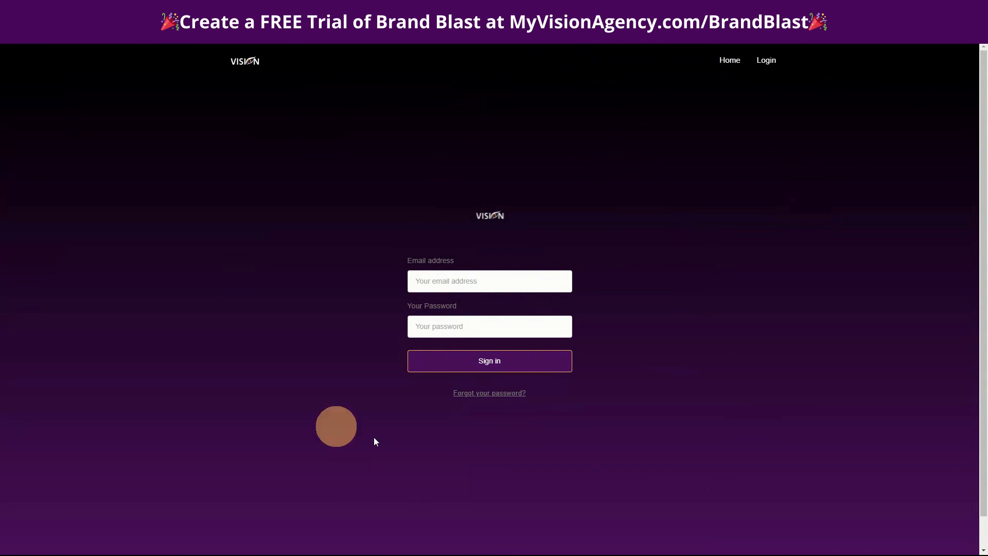
{"action": "left_click", "coordinate": [741, 66]}
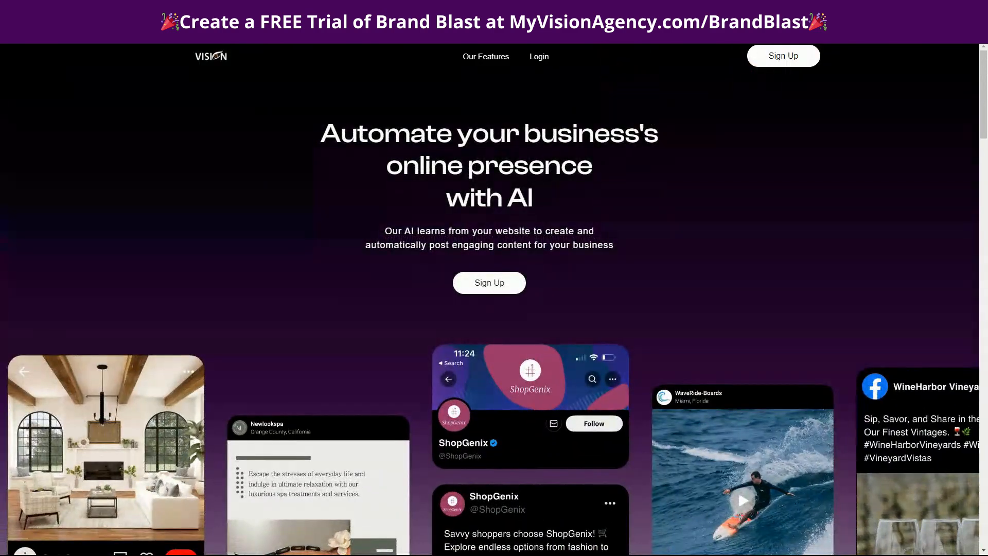
- Look through the white-label landing page's feature, campaign, brand context and sign-up sections, and return to the branding details
{"action": "scroll", "coordinate": [746, 293], "scroll_direction": "down", "scroll_amount": 15}
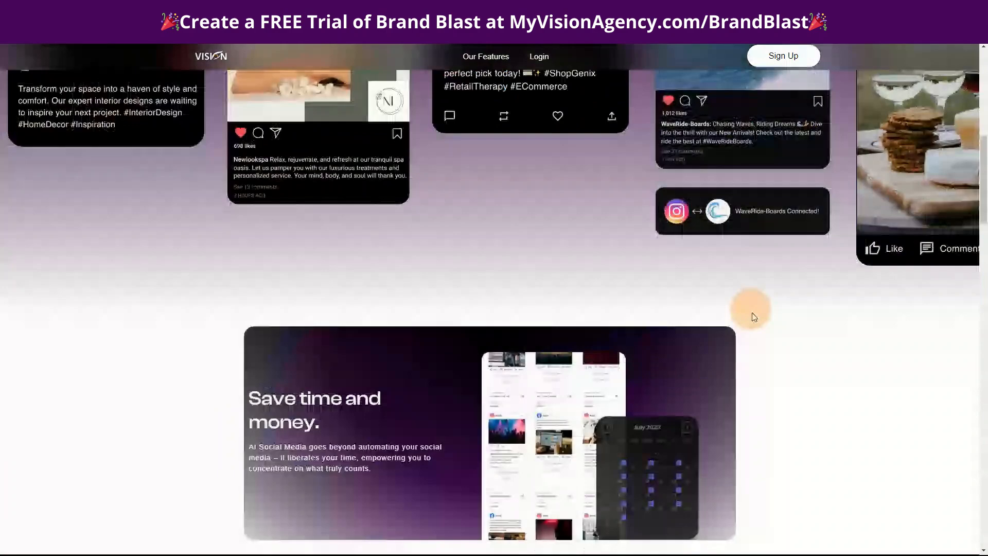
{"action": "scroll", "coordinate": [841, 340], "scroll_direction": "down", "scroll_amount": 20}
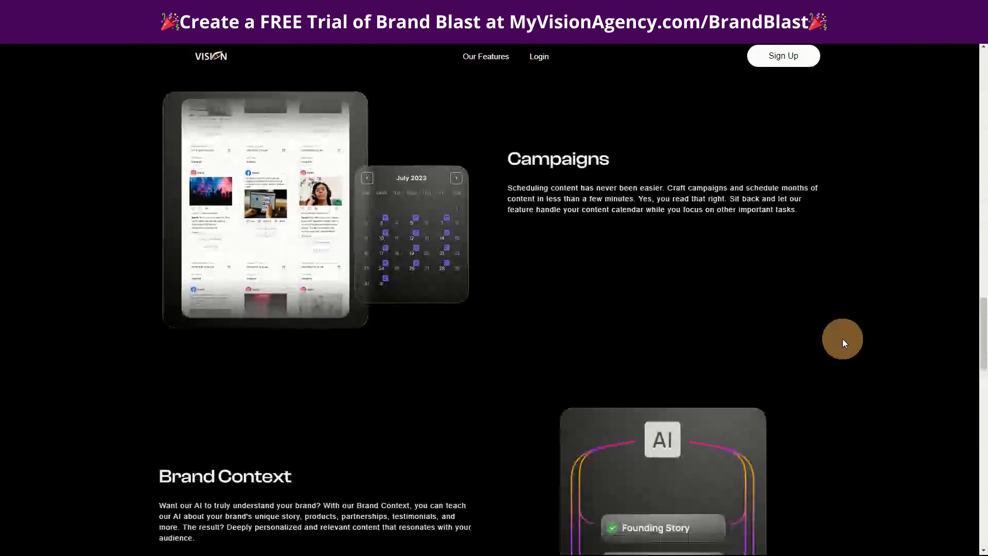
{"action": "scroll", "coordinate": [845, 342], "scroll_direction": "down", "scroll_amount": 10}
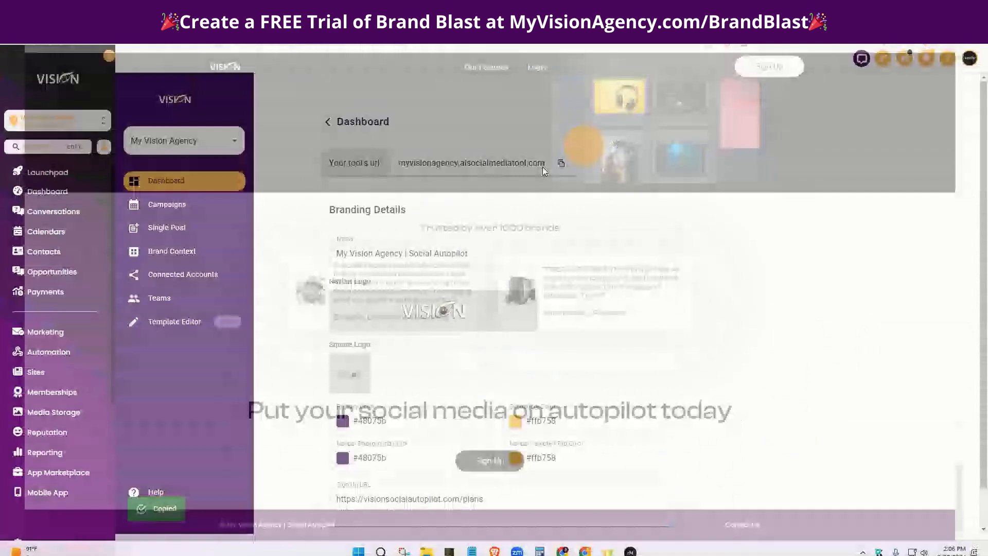
{"action": "scroll", "coordinate": [761, 443], "scroll_direction": "down", "scroll_amount": 1}
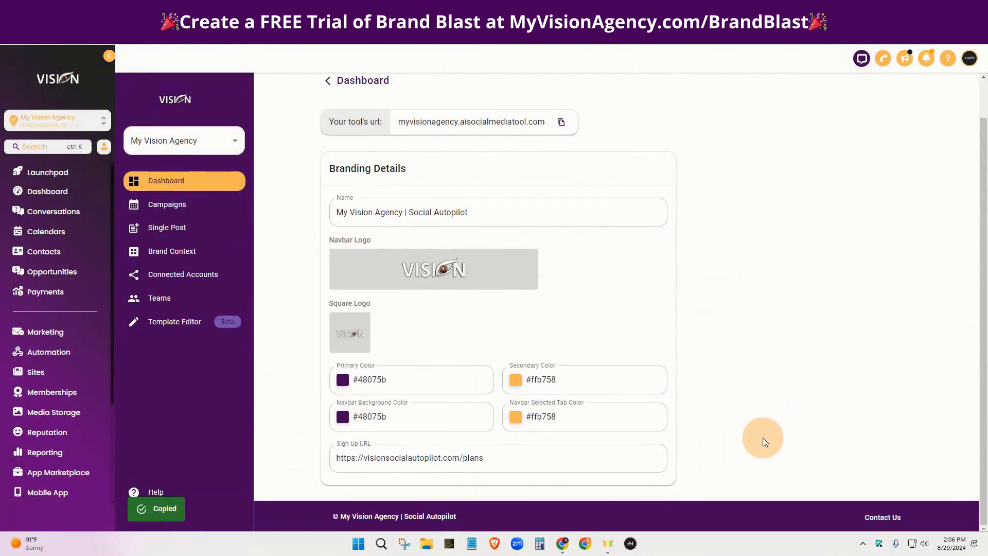
{"action": "scroll", "coordinate": [763, 437], "scroll_direction": "up", "scroll_amount": 1}
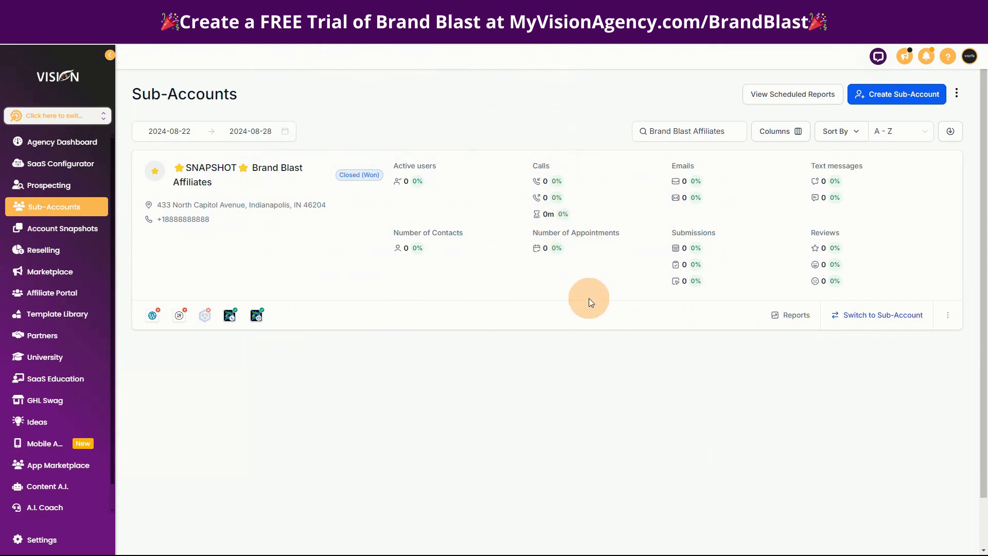
- Manage the Brand Blast Affiliates sub-account and try to load the imported Brand Blast Affiliates snapshot with all assets selected
{"action": "left_click", "coordinate": [948, 315]}
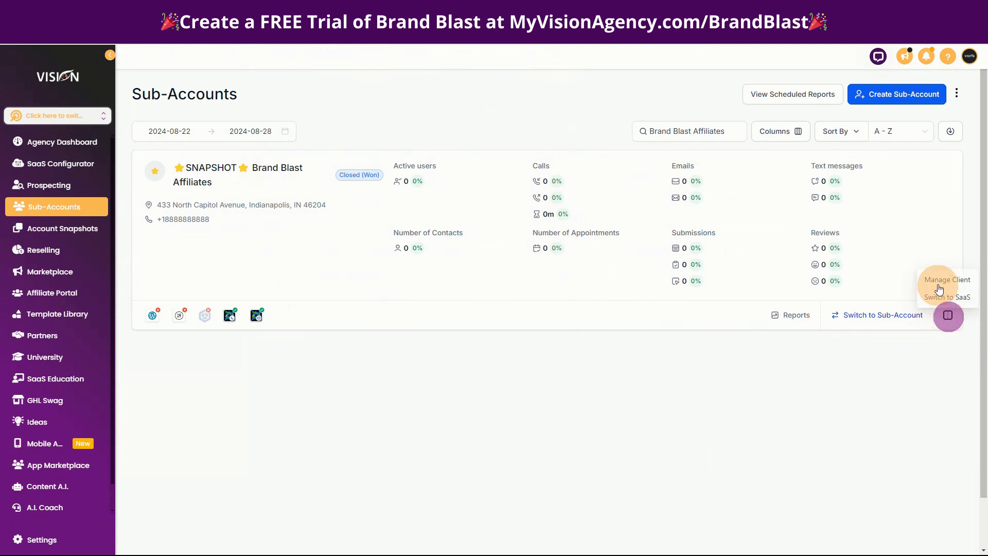
{"action": "left_click", "coordinate": [939, 288]}
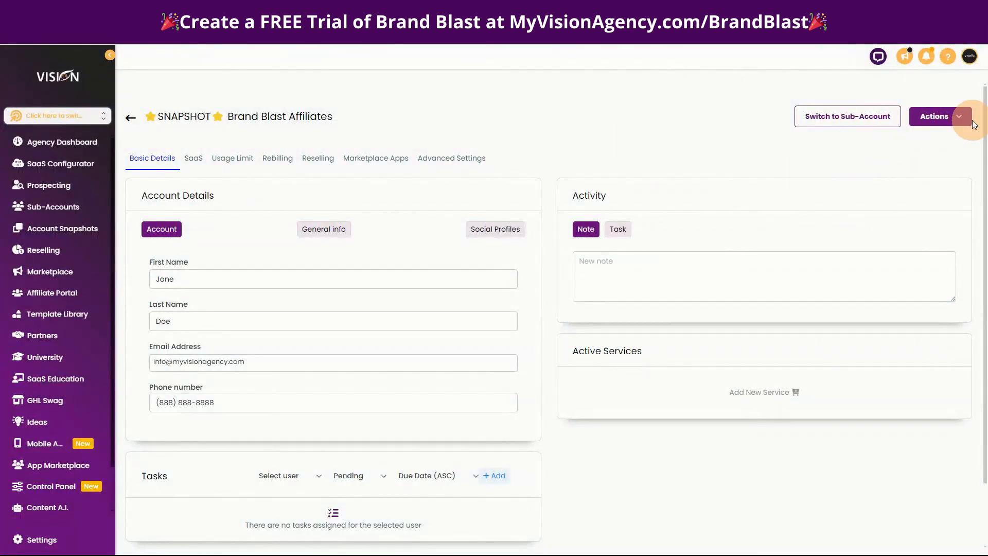
{"action": "left_click", "coordinate": [964, 120]}
{"action": "left_click", "coordinate": [900, 137]}
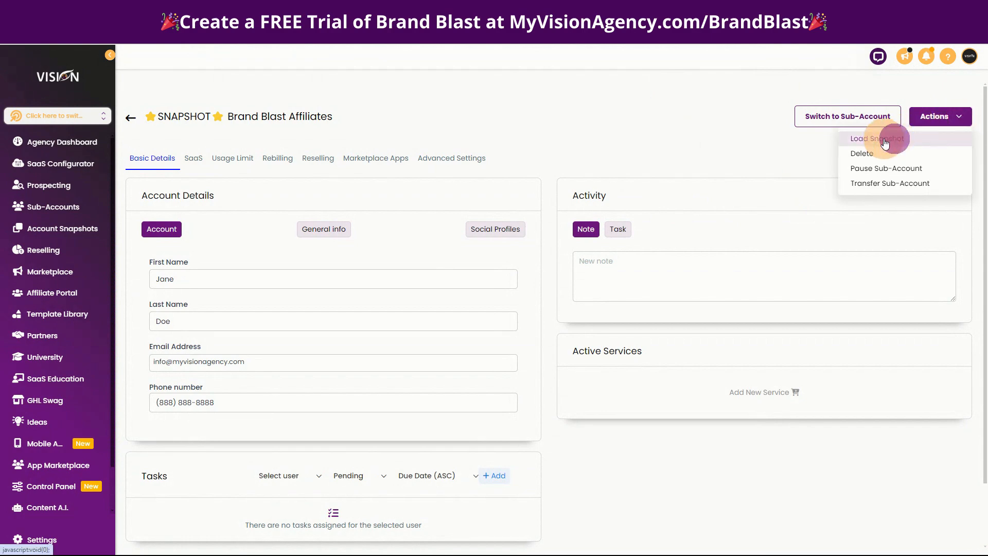
{"action": "left_click", "coordinate": [439, 215]}
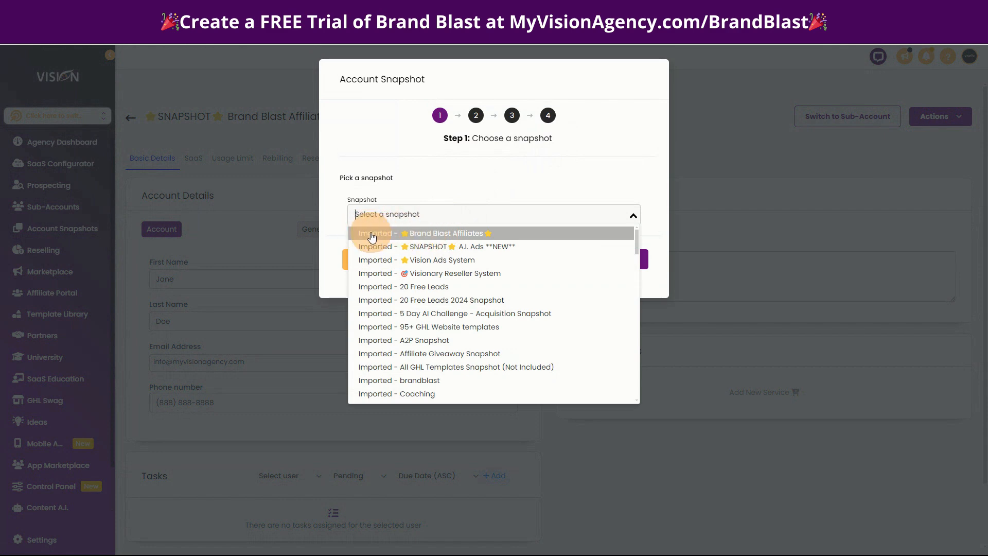
{"action": "left_click", "coordinate": [444, 233]}
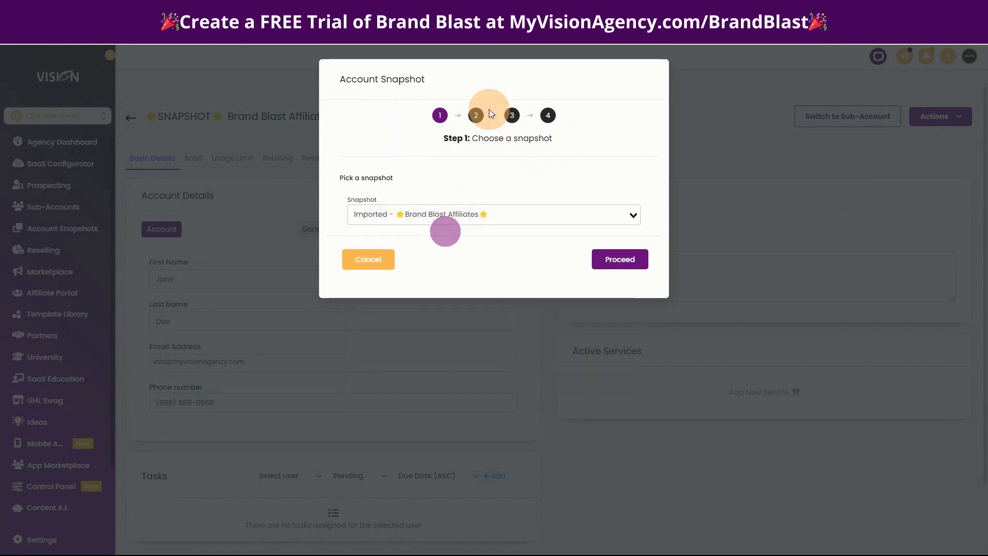
{"action": "left_click", "coordinate": [618, 260]}
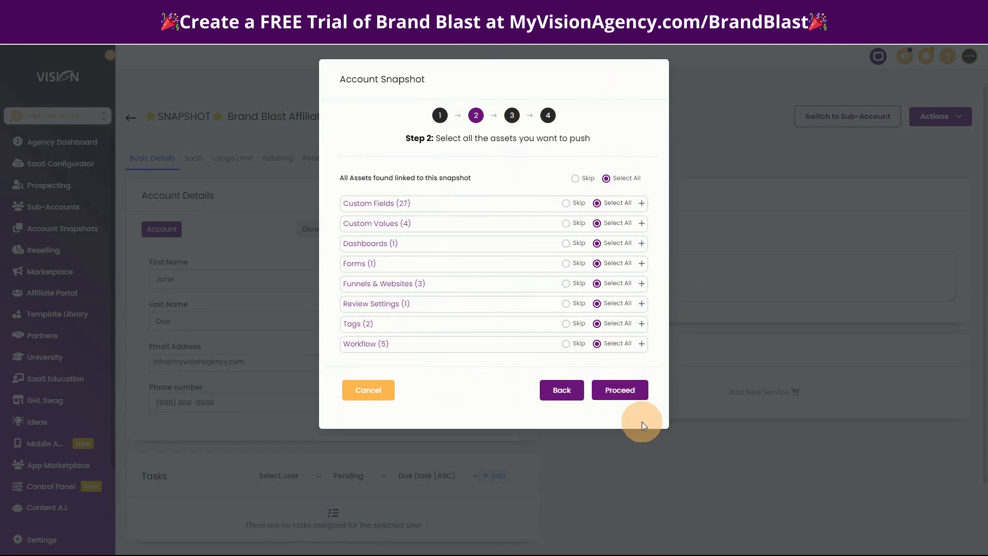
{"action": "left_click", "coordinate": [626, 391]}
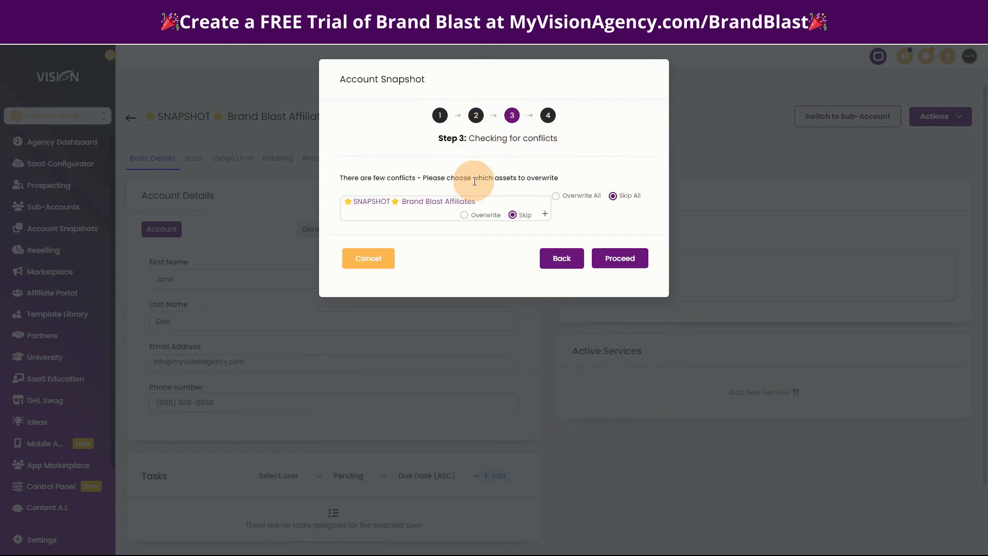
- Expand the snapshot's conflicting assets, try overwriting them, set them back to Skip and cancel the snapshot load
{"action": "left_click", "coordinate": [545, 215]}
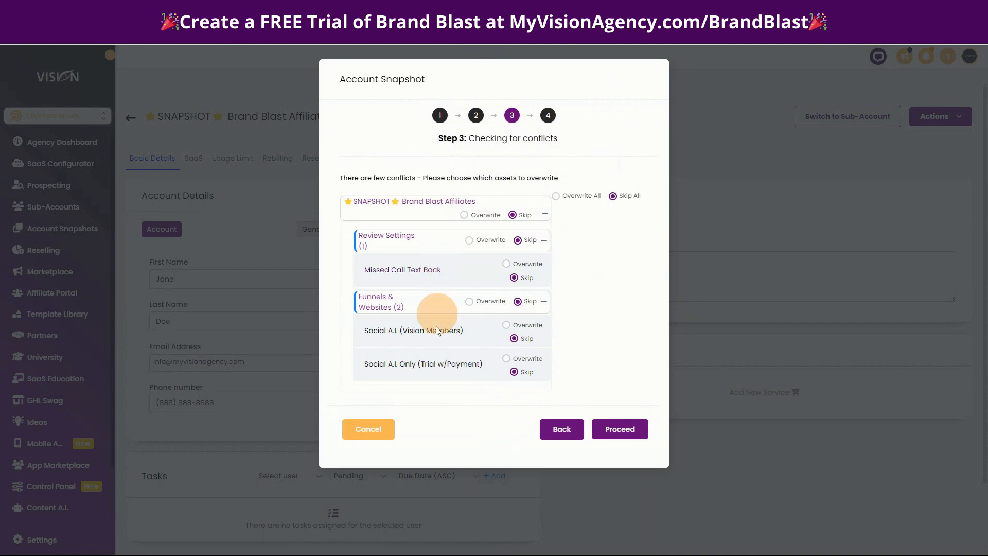
{"action": "left_click", "coordinate": [464, 215]}
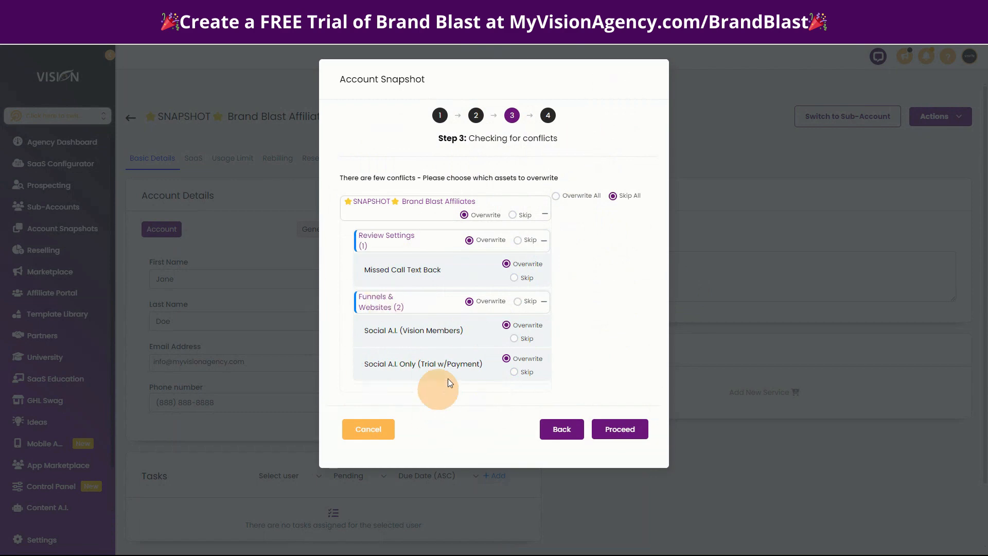
{"action": "left_click", "coordinate": [544, 216]}
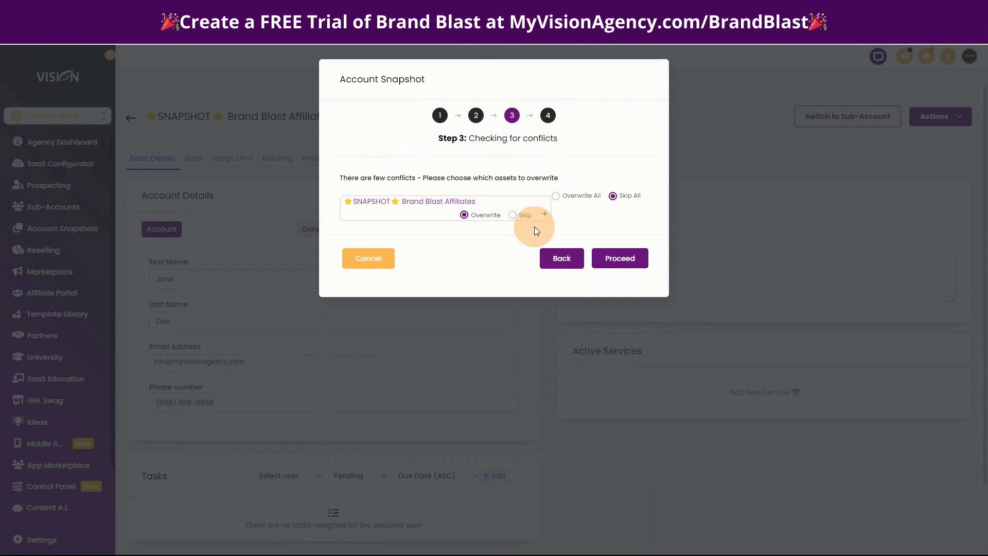
{"action": "left_click", "coordinate": [545, 214]}
{"action": "left_click", "coordinate": [513, 214]}
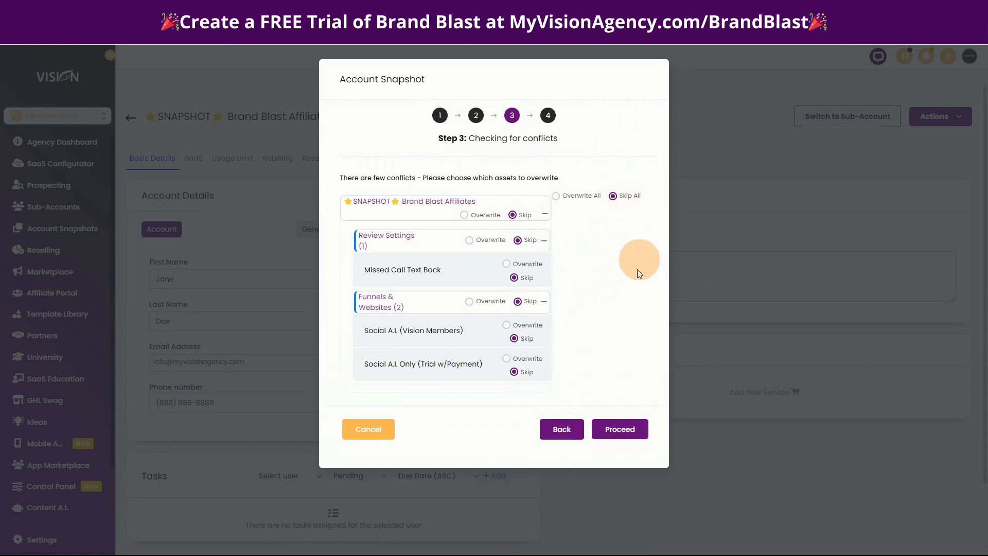
{"action": "left_click", "coordinate": [360, 429]}
- Switch to the Brand Blast Affiliates sub-account and open the Social A.I. Only (Trial w/Payment) funnel
{"action": "left_click", "coordinate": [867, 118]}
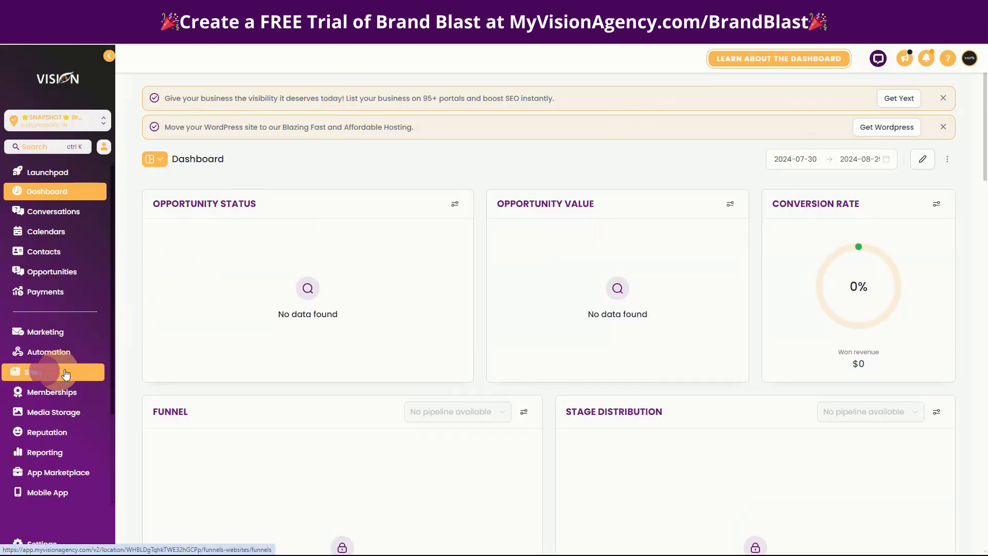
{"action": "left_click", "coordinate": [25, 370]}
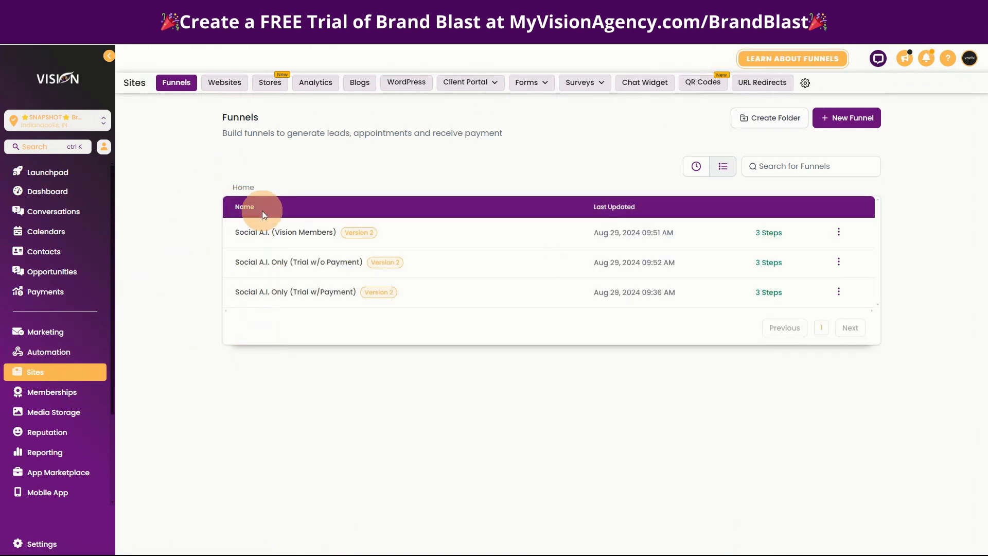
{"action": "left_click", "coordinate": [269, 298]}
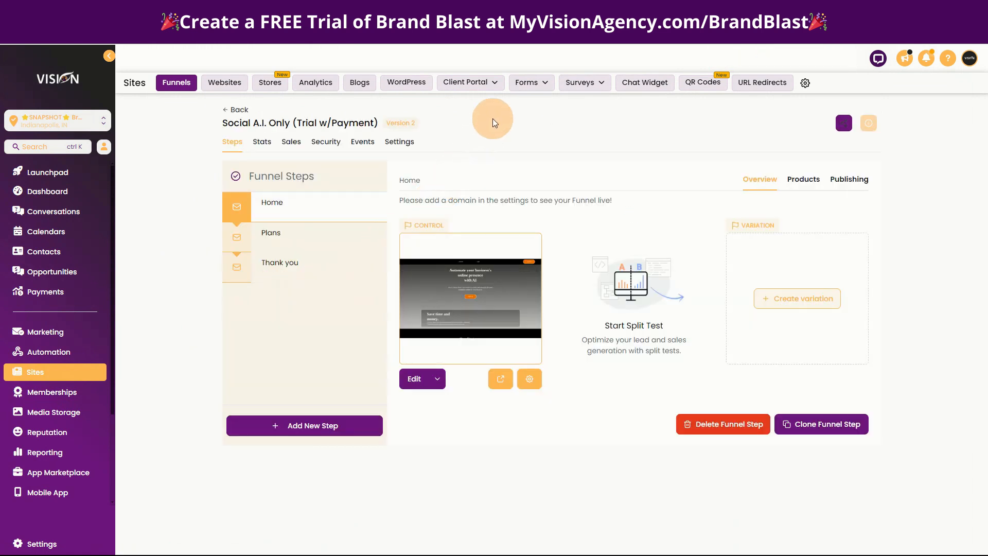
- Preview the funnel's Home page, examining its sections from the header down, and view the page again
{"action": "left_click", "coordinate": [500, 378]}
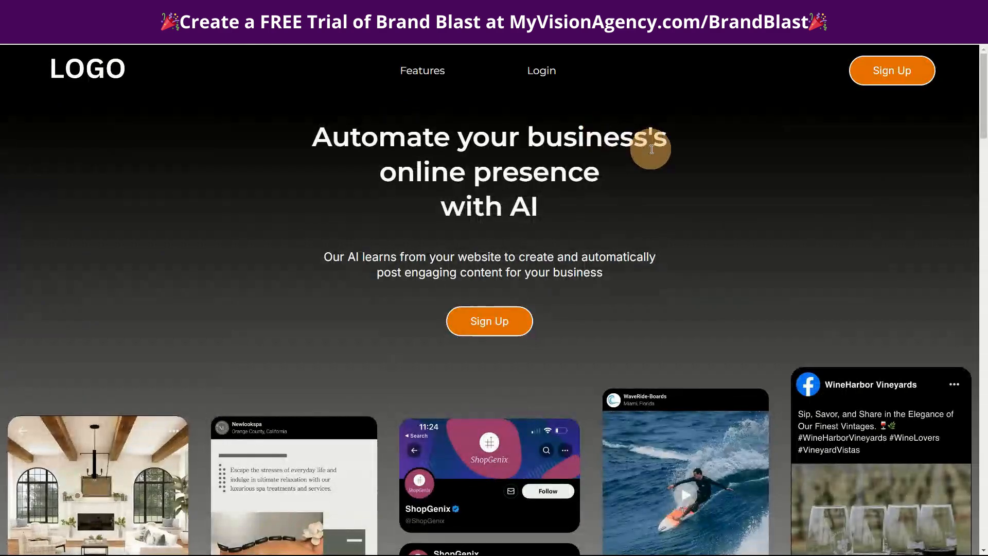
{"action": "scroll", "coordinate": [746, 304], "scroll_direction": "down", "scroll_amount": 10}
{"action": "scroll", "coordinate": [823, 378], "scroll_direction": "down", "scroll_amount": 20}
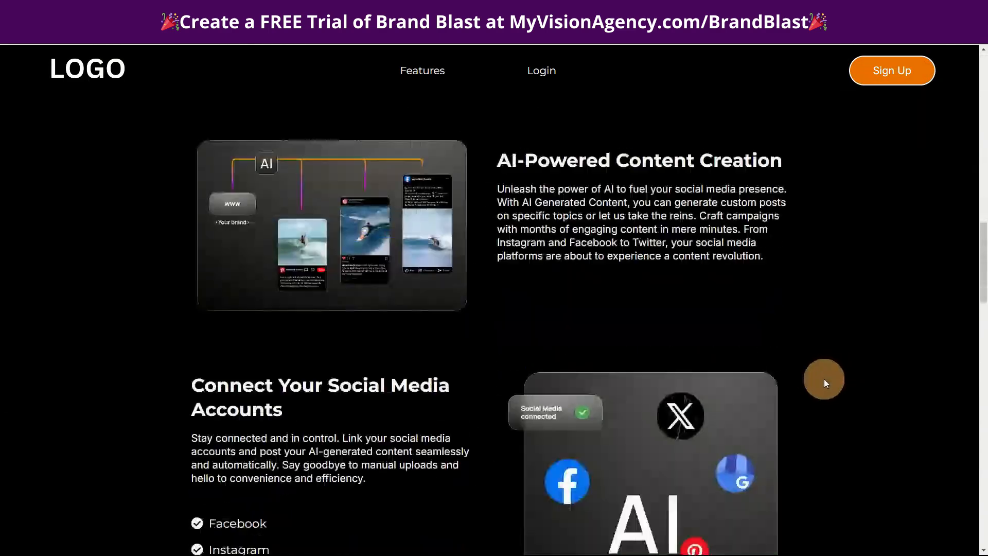
{"action": "scroll", "coordinate": [828, 384], "scroll_direction": "down", "scroll_amount": 10}
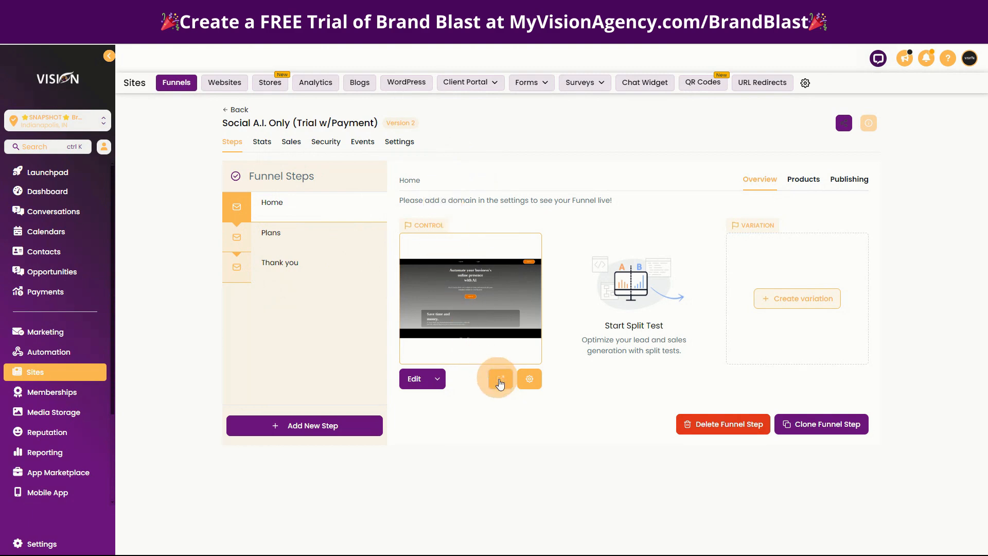
{"action": "left_click", "coordinate": [501, 379]}
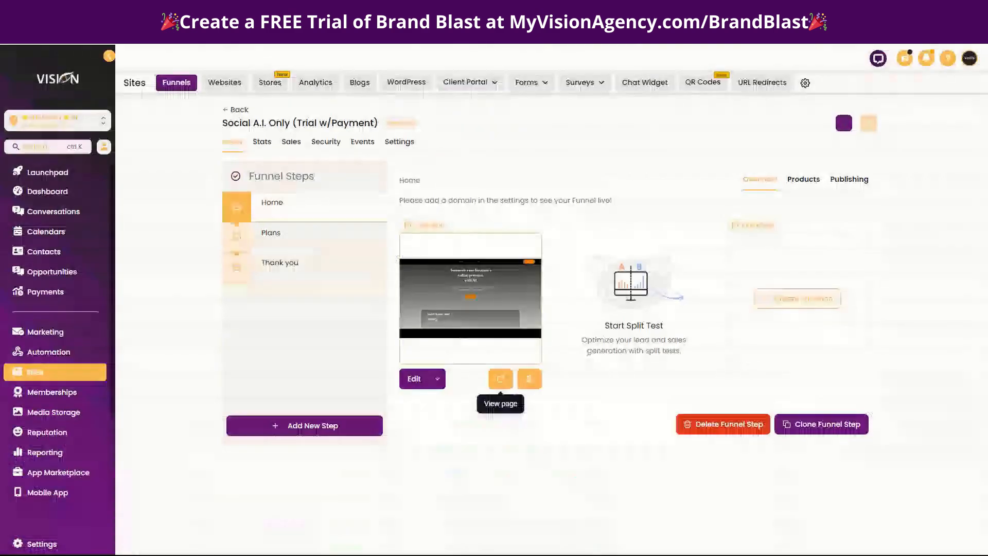
- Preview the funnel's Plans and Thank you pages and return to the Plans step
{"action": "left_click", "coordinate": [281, 241]}
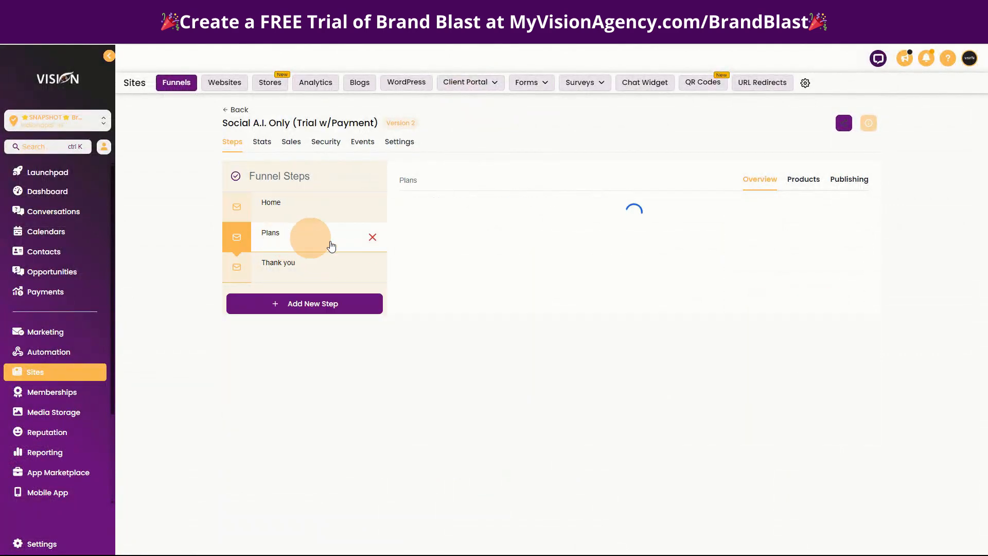
{"action": "left_click", "coordinate": [497, 381]}
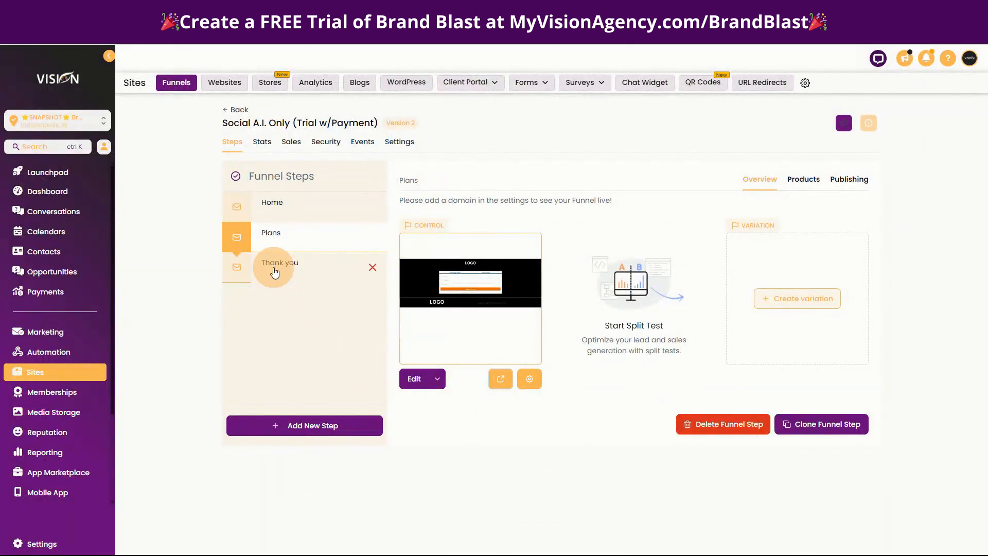
{"action": "left_click", "coordinate": [278, 267]}
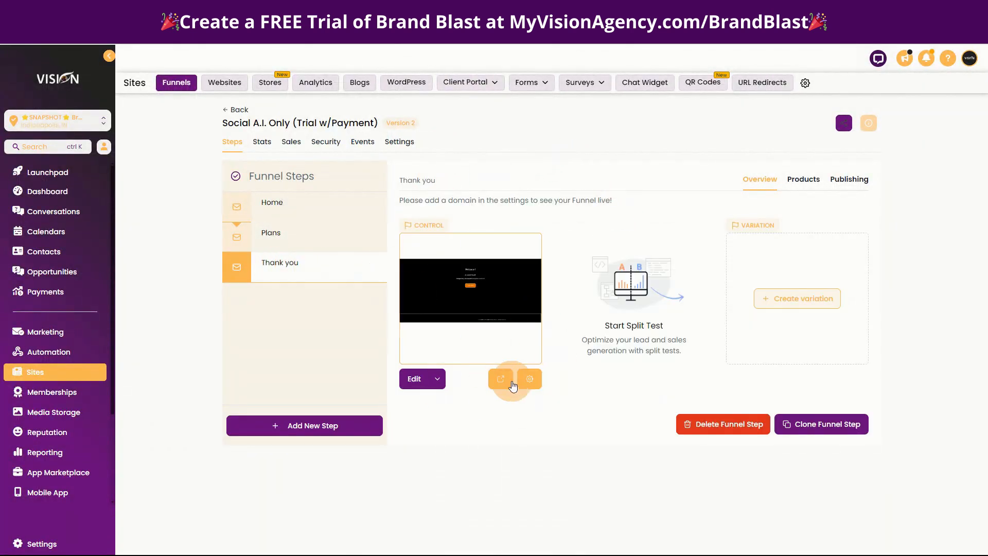
{"action": "left_click", "coordinate": [503, 380]}
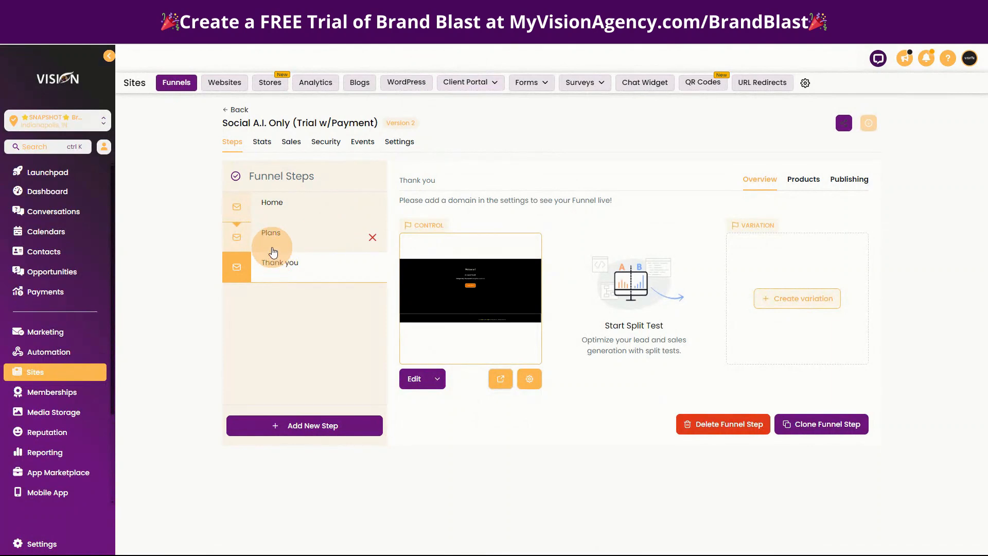
{"action": "left_click", "coordinate": [283, 238]}
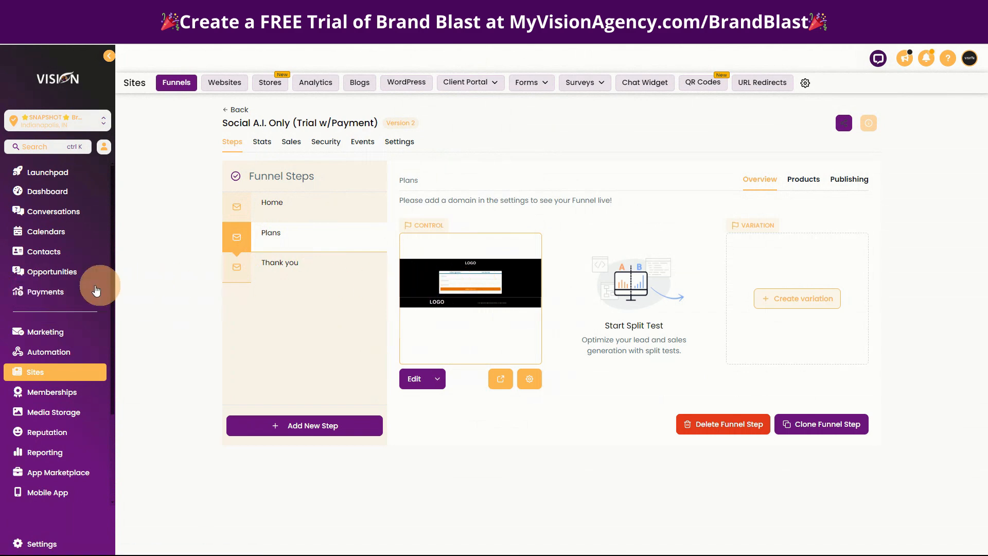
- Start creating a new product in the sub-account's payments area and fill in its title
{"action": "left_click", "coordinate": [47, 293]}
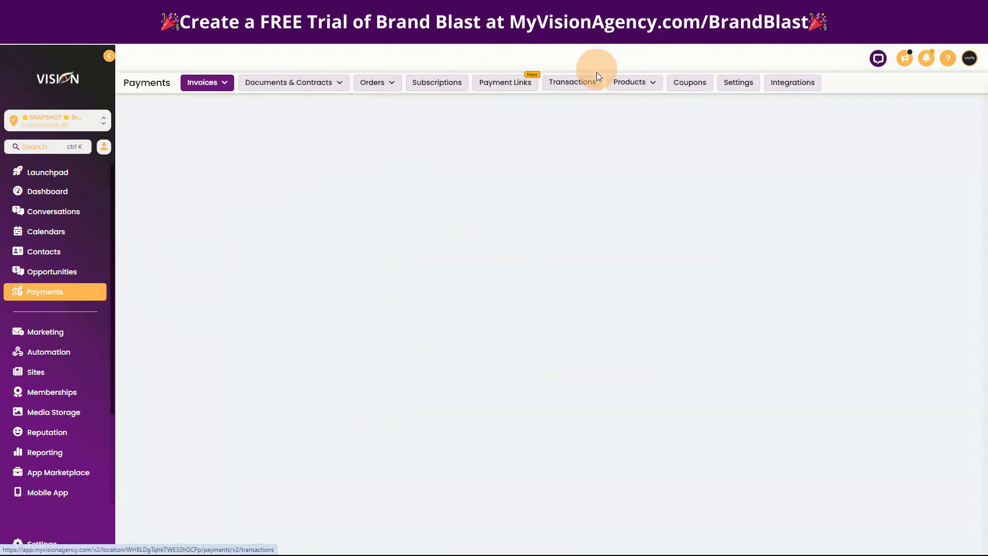
{"action": "mouse_move", "coordinate": [625, 82]}
{"action": "left_click", "coordinate": [621, 103]}
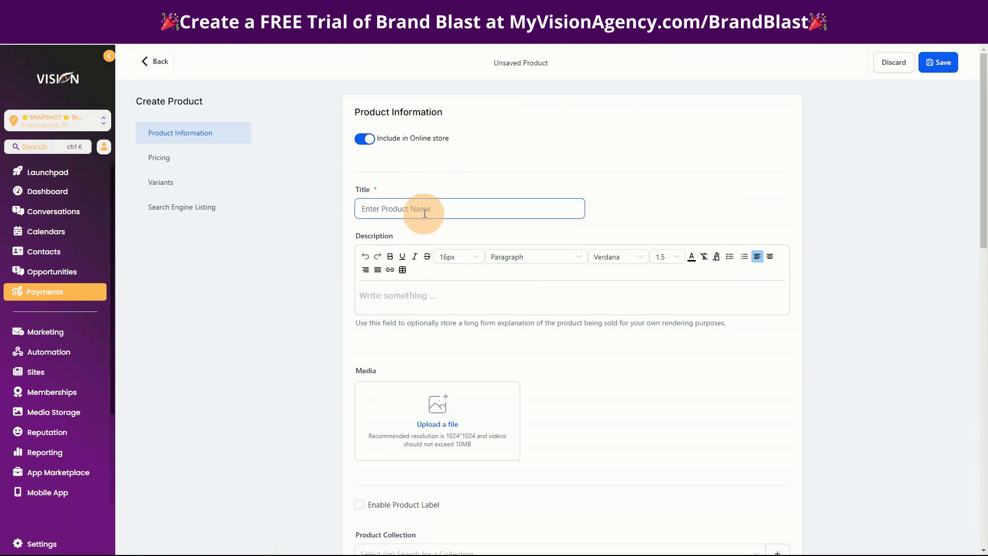
{"action": "left_click", "coordinate": [425, 209]}
{"action": "type", "text": "S"}
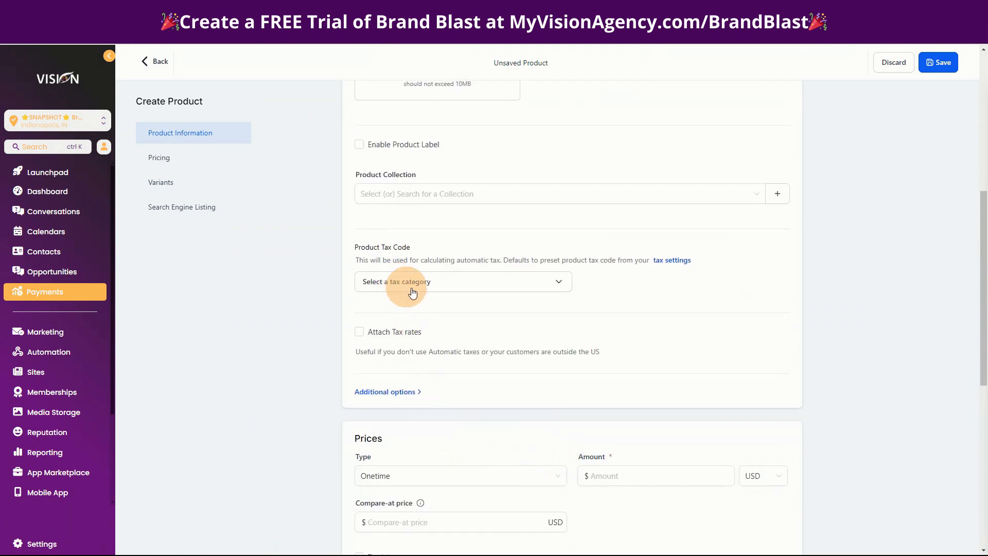
- Make the product's price recurring, with an amount of $47 and a trial period of 30 days
{"action": "left_click", "coordinate": [440, 481]}
{"action": "scroll", "coordinate": [404, 452], "scroll_direction": "down", "scroll_amount": 3}
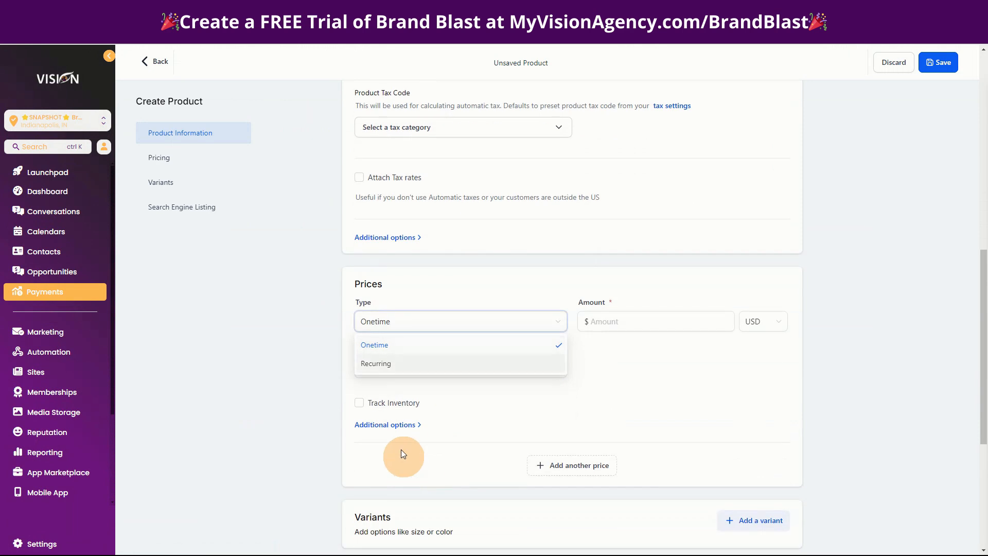
{"action": "left_click", "coordinate": [377, 364]}
{"action": "left_click", "coordinate": [623, 323]}
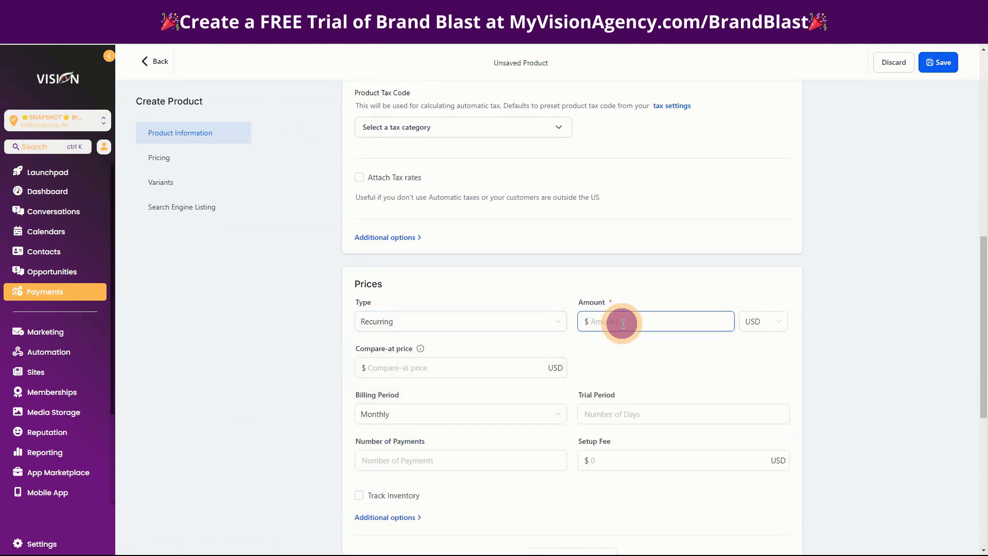
{"action": "scroll", "coordinate": [812, 502], "scroll_direction": "down", "scroll_amount": 4}
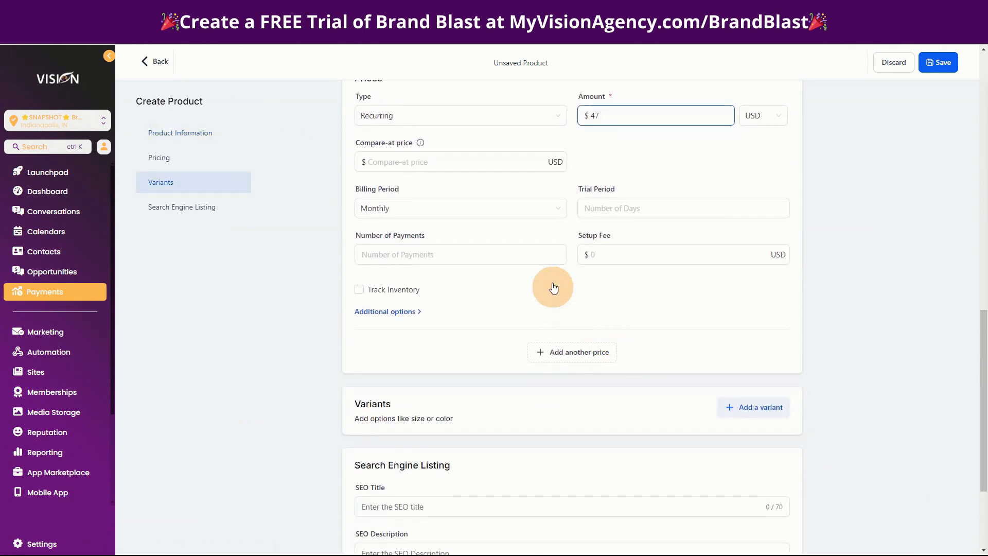
{"action": "left_click", "coordinate": [611, 208]}
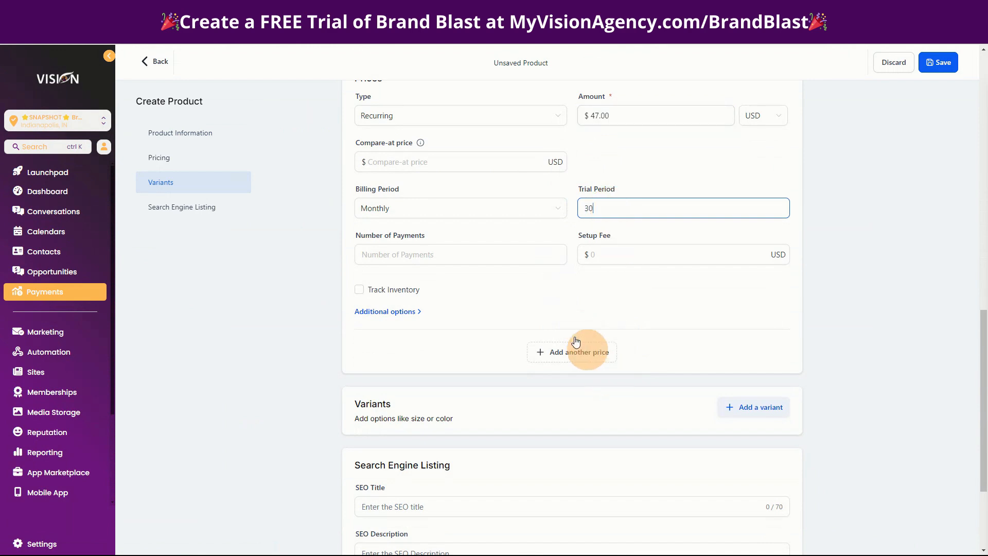
- Save the new Social Planner product and return to the product list
{"action": "scroll", "coordinate": [646, 503], "scroll_direction": "down", "scroll_amount": 3}
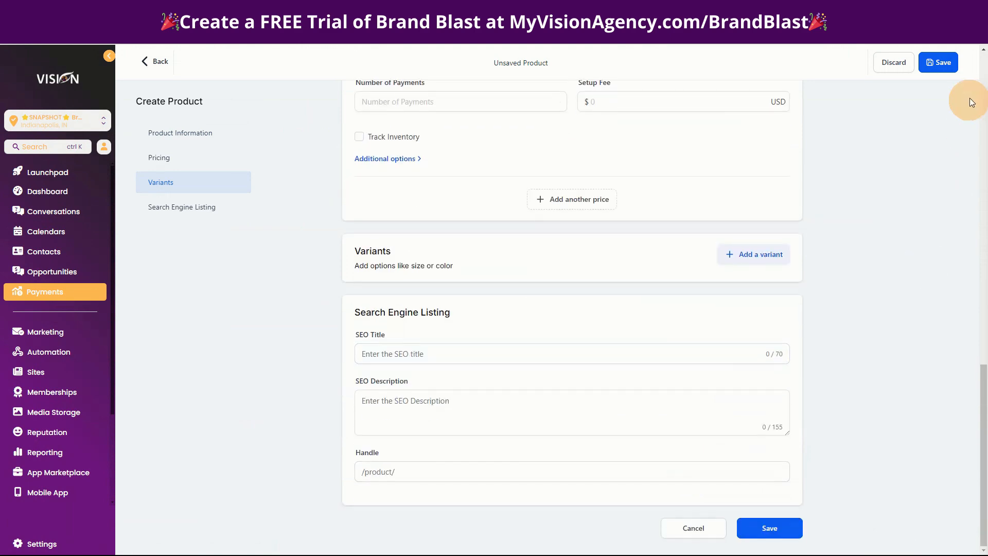
{"action": "left_click", "coordinate": [938, 62]}
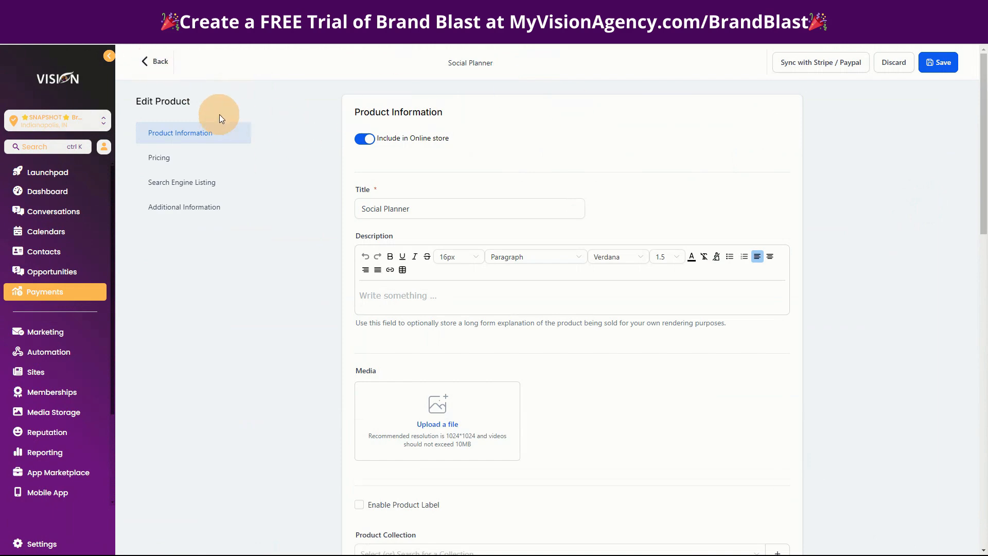
{"action": "left_click", "coordinate": [161, 63]}
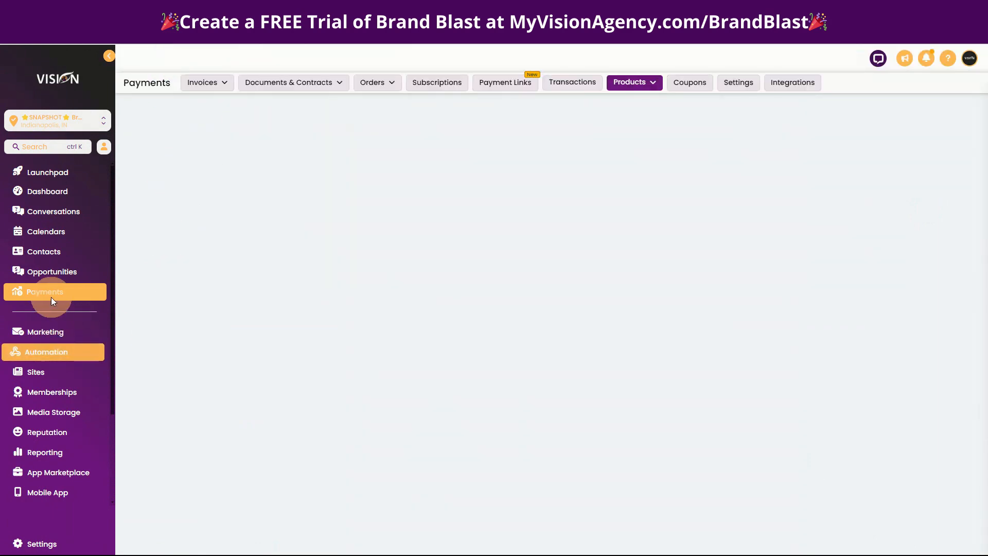
- Open the Social A.I. Only (Trial w/Payment) funnel in the Sites area and preview its Plans page
{"action": "left_click", "coordinate": [45, 372]}
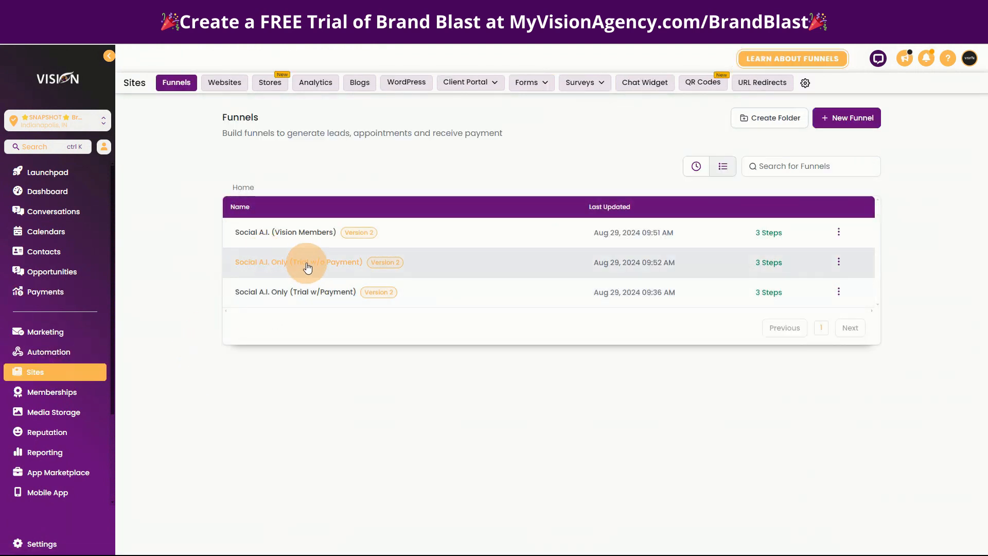
{"action": "left_click", "coordinate": [305, 261]}
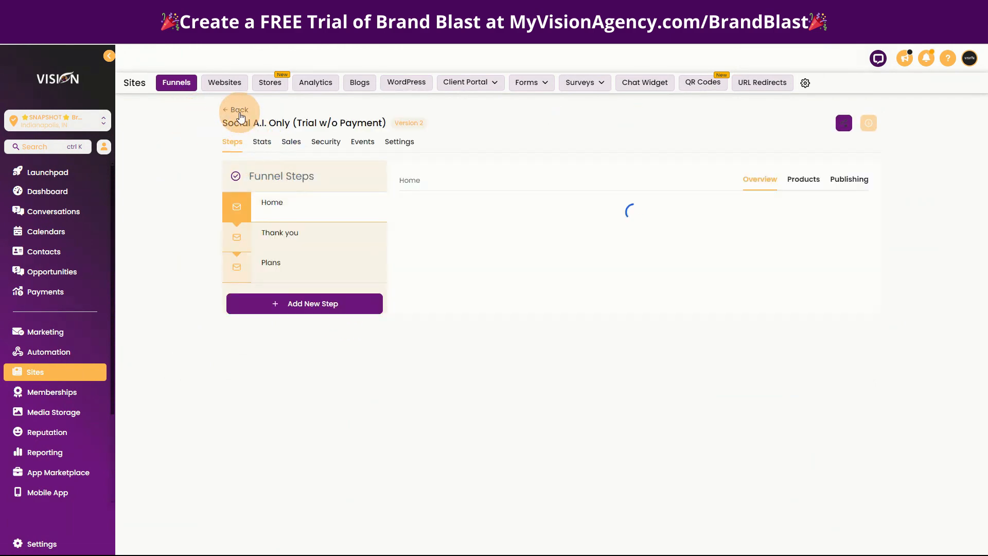
{"action": "left_click", "coordinate": [237, 109]}
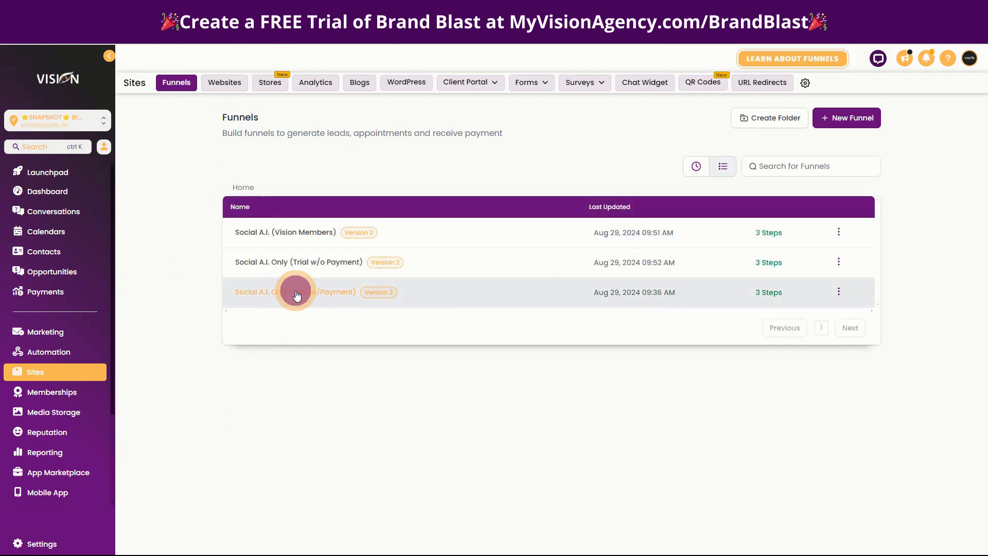
{"action": "left_click", "coordinate": [297, 293]}
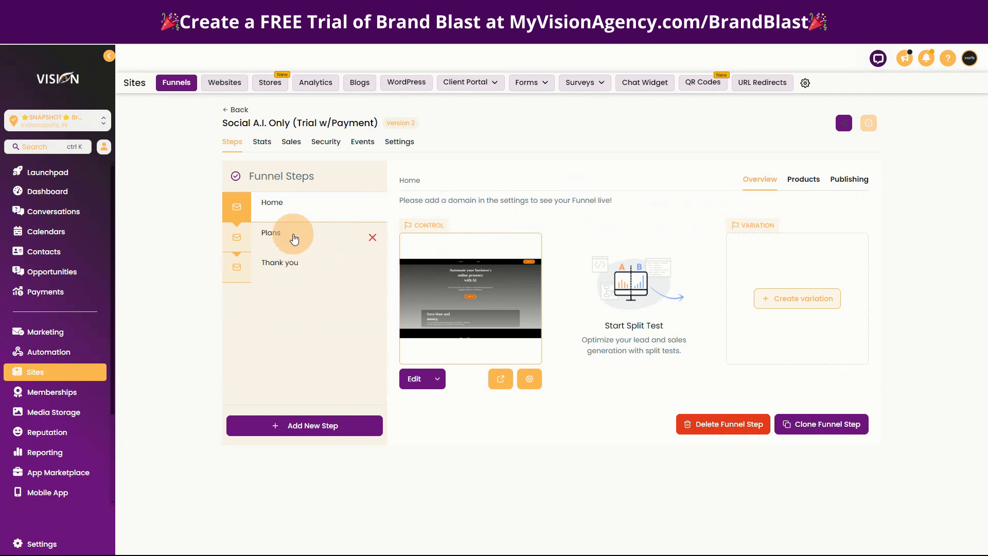
{"action": "left_click", "coordinate": [288, 236]}
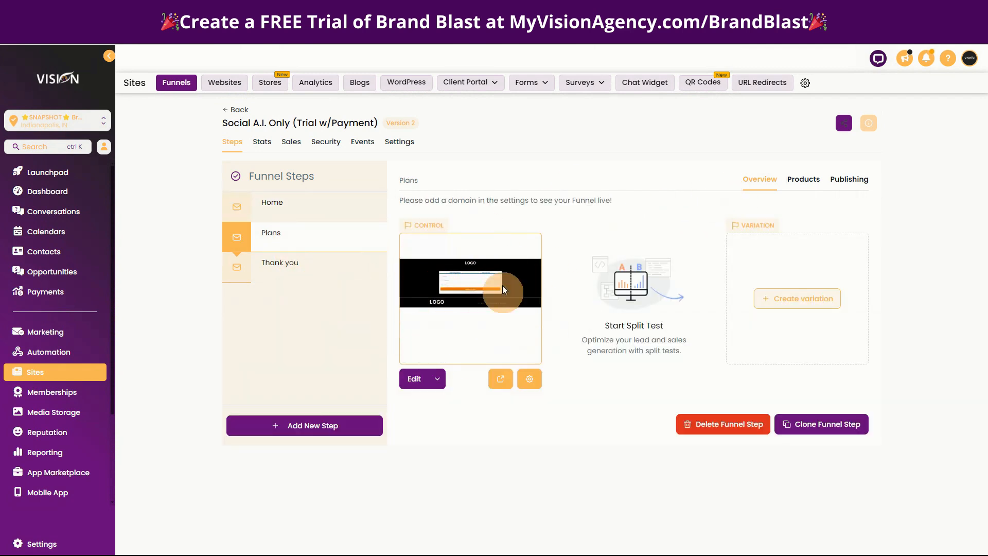
{"action": "left_click", "coordinate": [505, 379]}
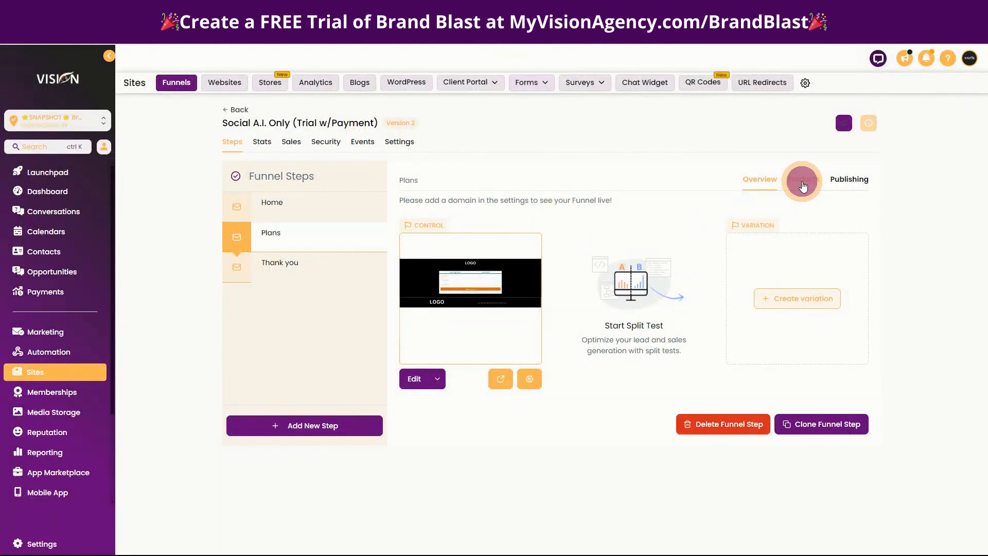
- Add the Social Planner product at its 47 price to the Plans step, with "$47/ month" as the price display override
{"action": "left_click", "coordinate": [803, 185]}
{"action": "left_click", "coordinate": [823, 231]}
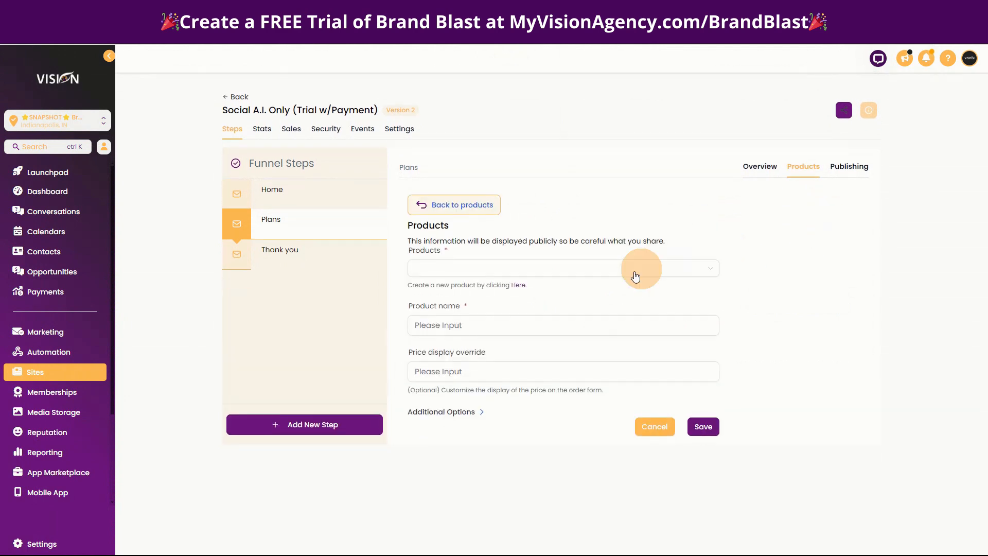
{"action": "left_click", "coordinate": [499, 267]}
{"action": "left_click", "coordinate": [458, 289]}
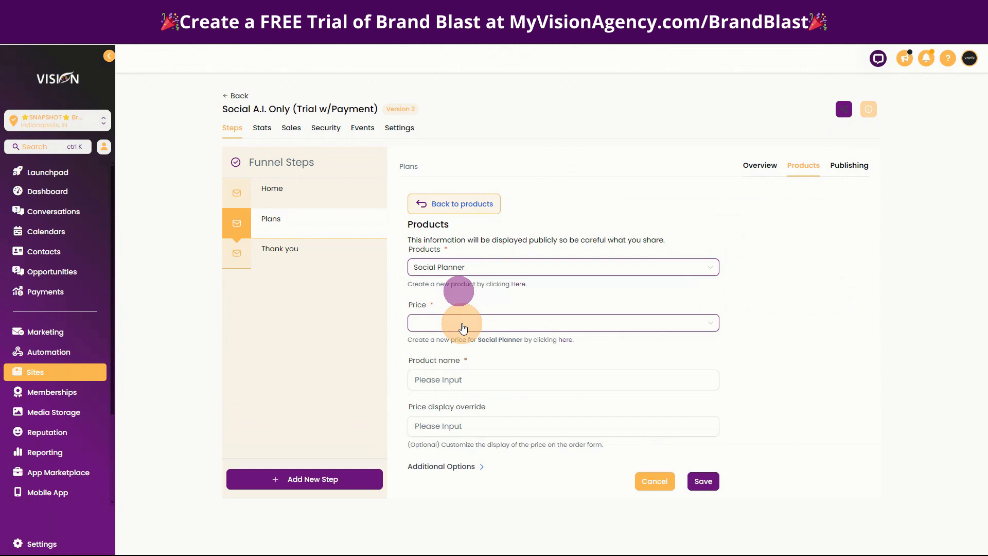
{"action": "left_click", "coordinate": [462, 323]}
{"action": "left_click", "coordinate": [459, 341]}
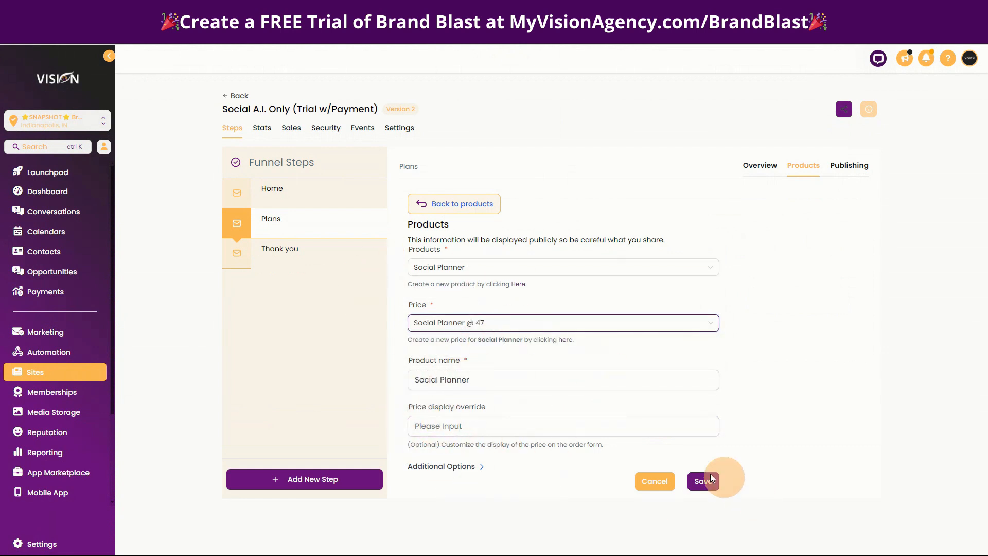
{"action": "left_click", "coordinate": [472, 426]}
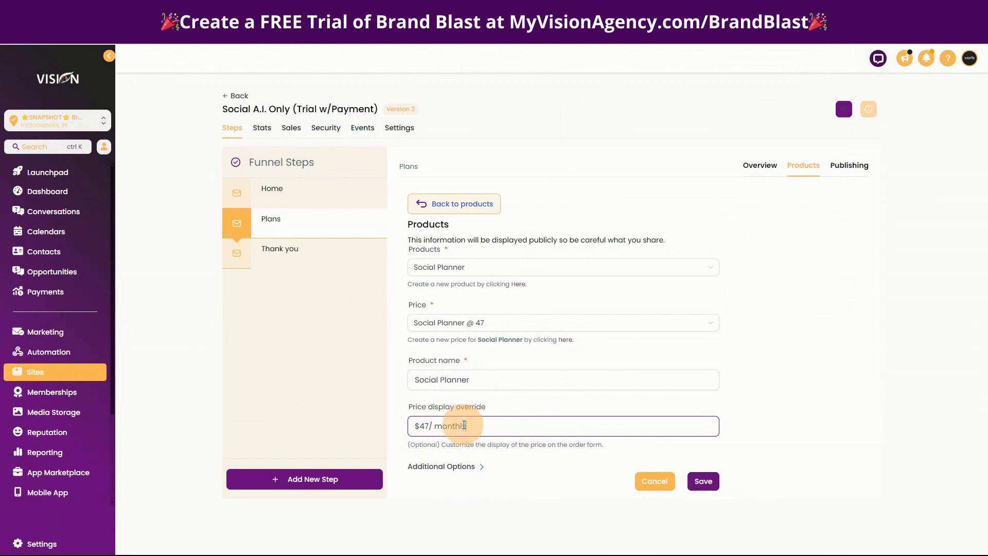
{"action": "left_click", "coordinate": [702, 481]}
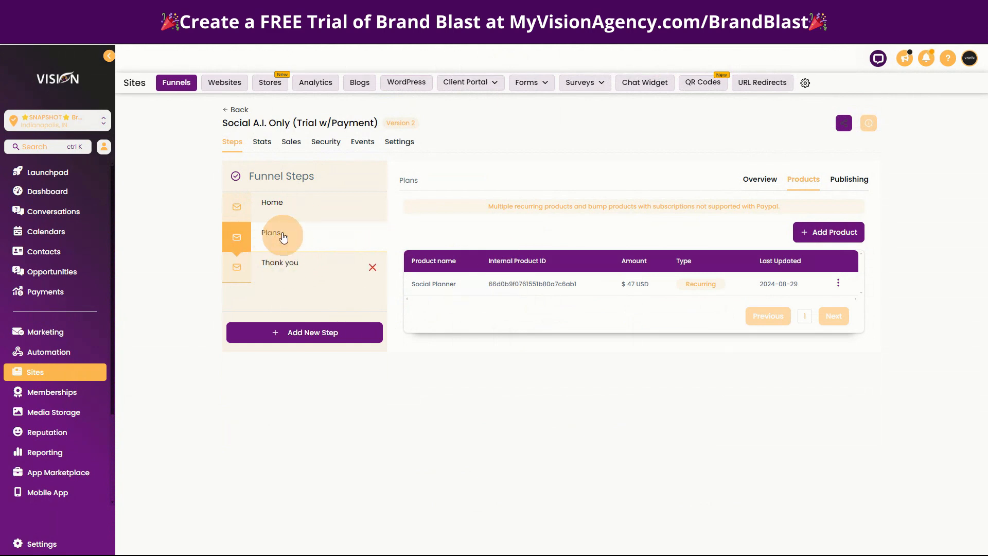
- Check where the funnel's domain is selected in its settings and return to its steps
{"action": "left_click", "coordinate": [278, 206]}
{"action": "left_click", "coordinate": [398, 140]}
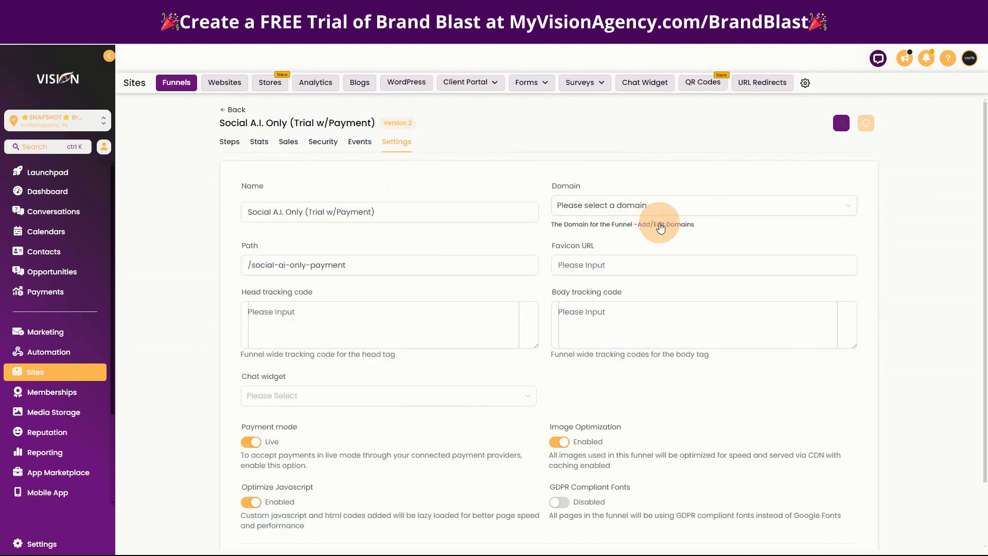
{"action": "left_click", "coordinate": [225, 145]}
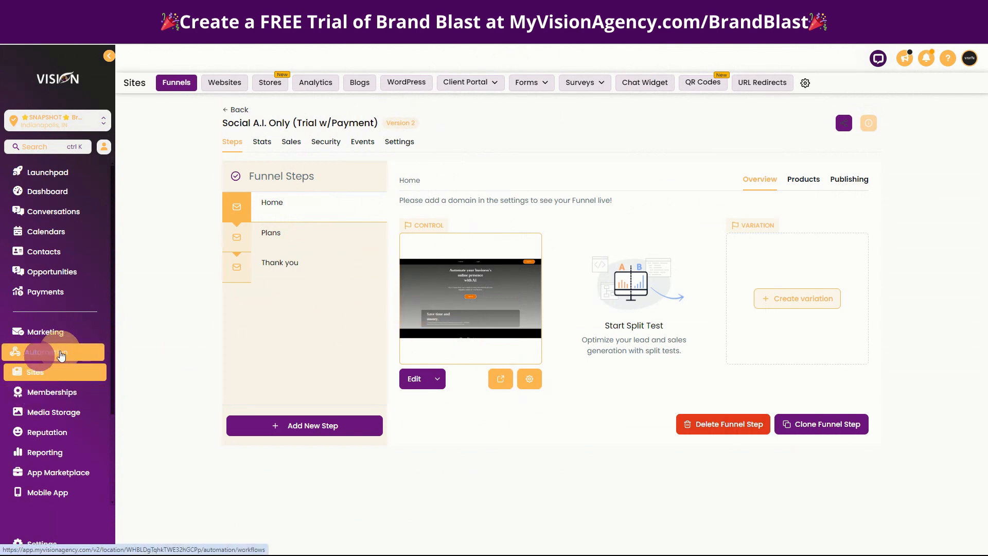
- Review the order trigger and contact tag action of the Social A.I. Only (W/Payment) workflow and return to the workflow list
{"action": "left_click", "coordinate": [61, 355]}
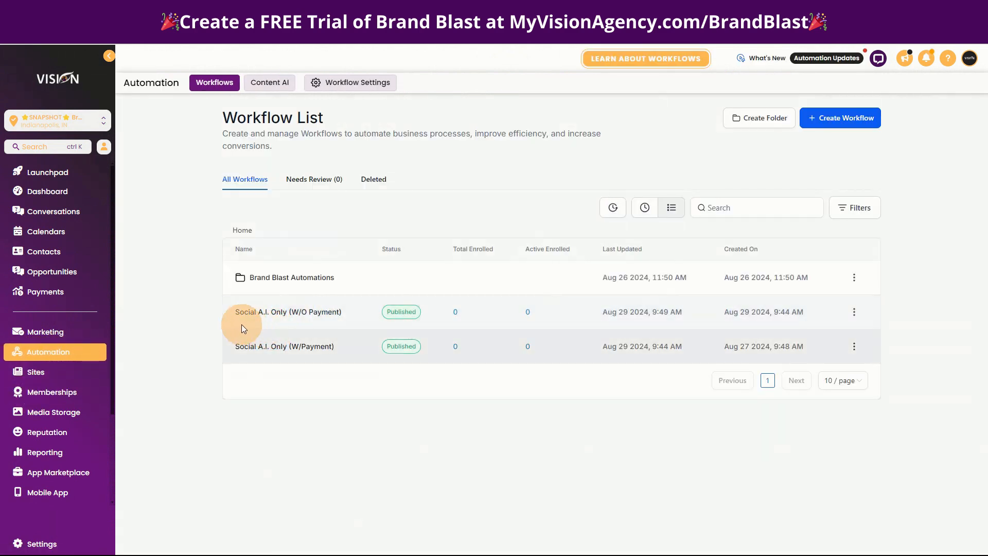
{"action": "left_click", "coordinate": [278, 351]}
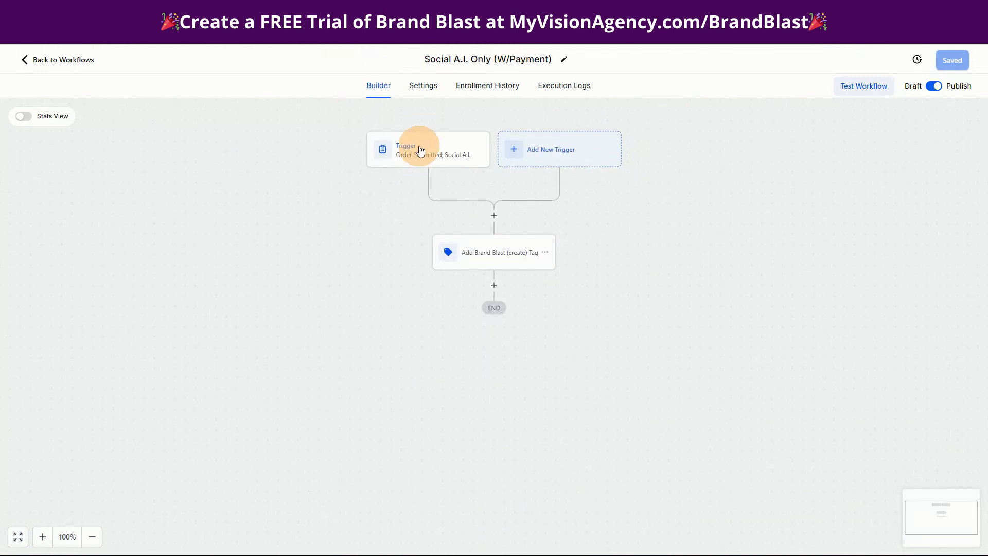
{"action": "left_click", "coordinate": [420, 150]}
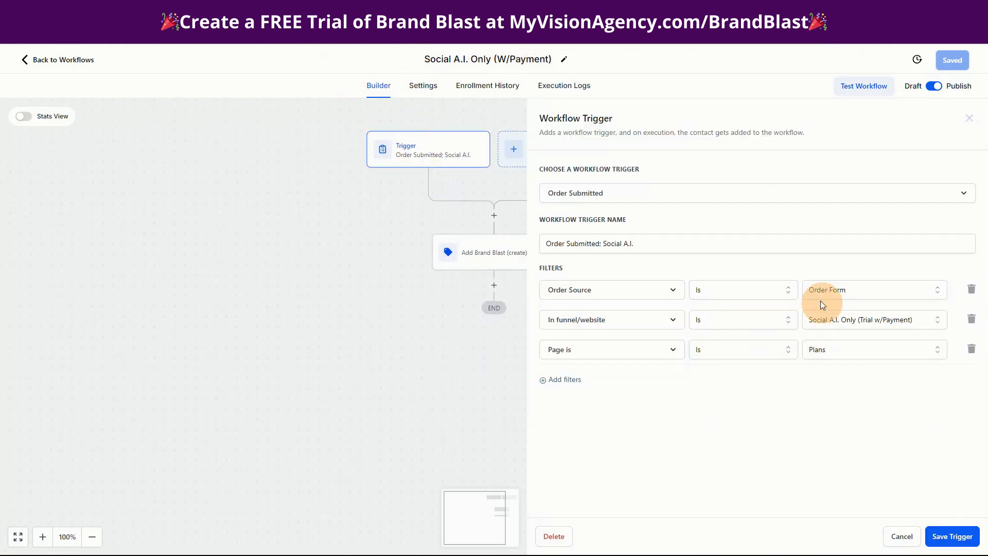
{"action": "left_click", "coordinate": [902, 538]}
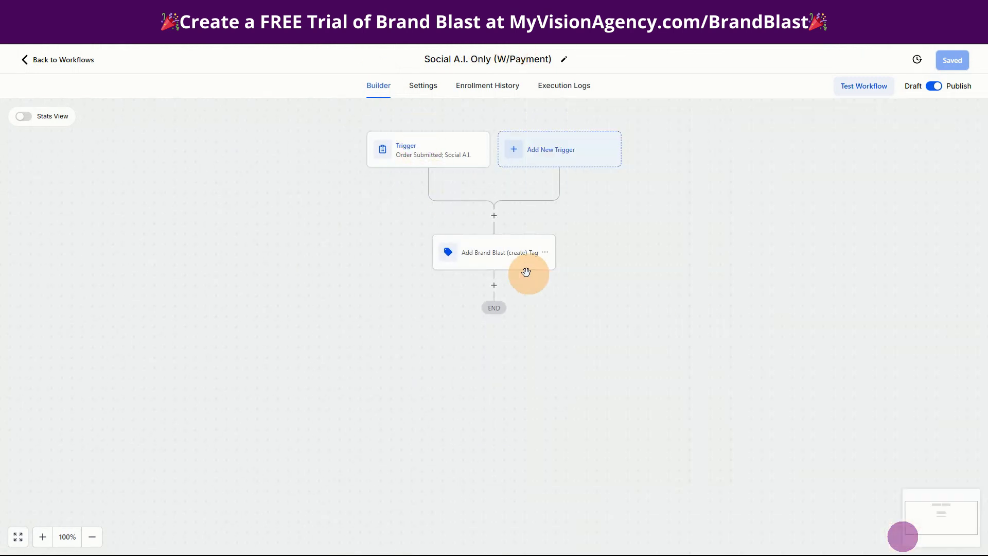
{"action": "left_click", "coordinate": [485, 258]}
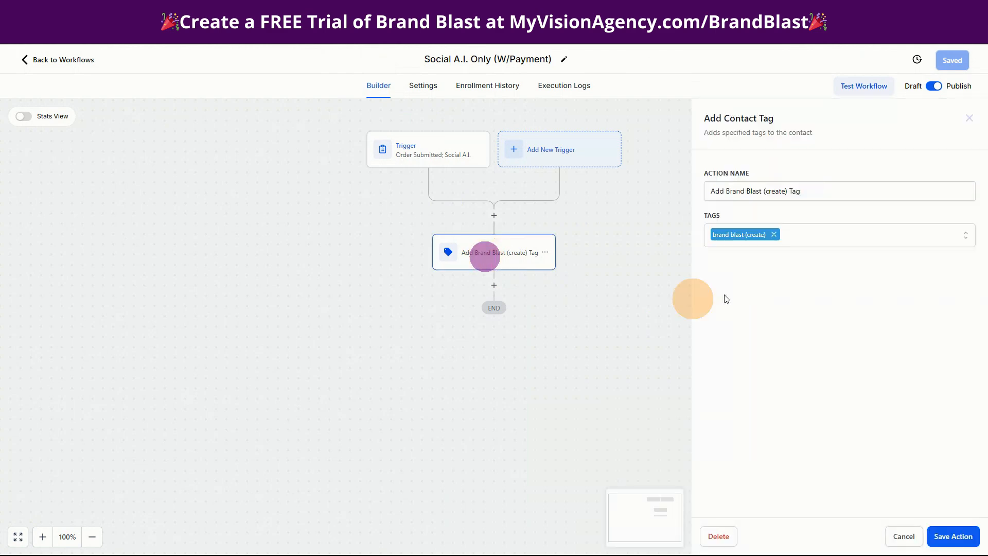
{"action": "left_click", "coordinate": [902, 536]}
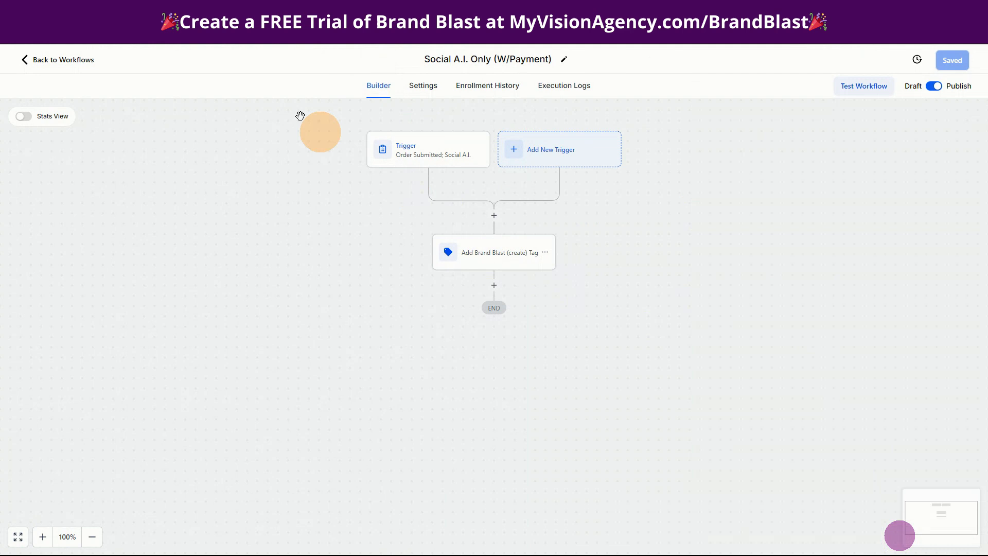
{"action": "left_click", "coordinate": [65, 61]}
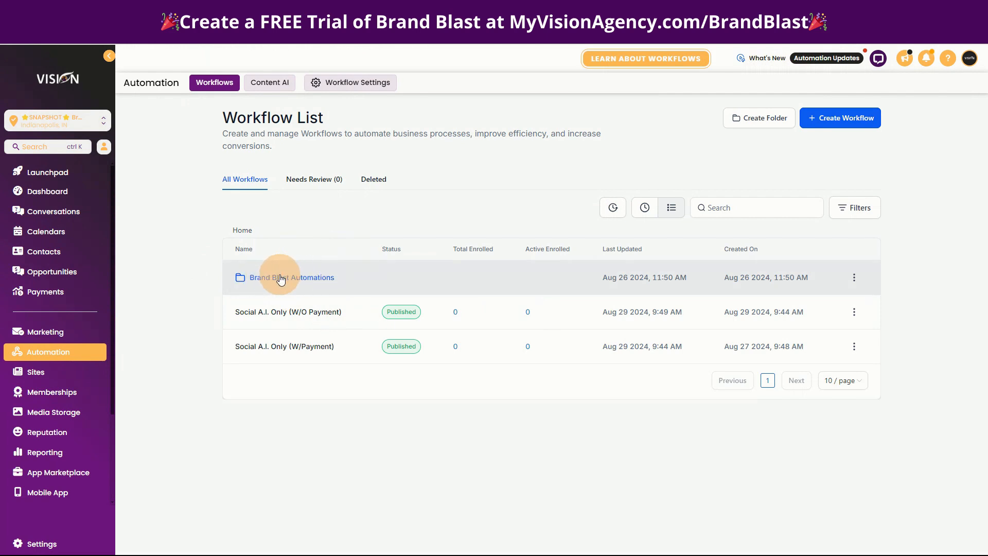
- Open the Brand Blast (create) workflow and examine its custom webhook, highlighting the API key placeholder in the raw body, without saving
{"action": "left_click", "coordinate": [281, 278]}
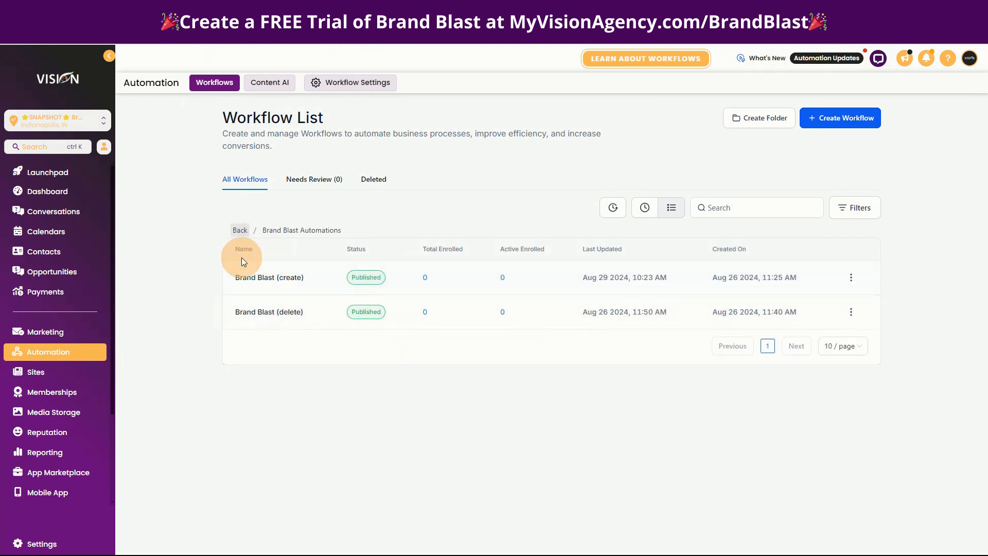
{"action": "left_click", "coordinate": [286, 281]}
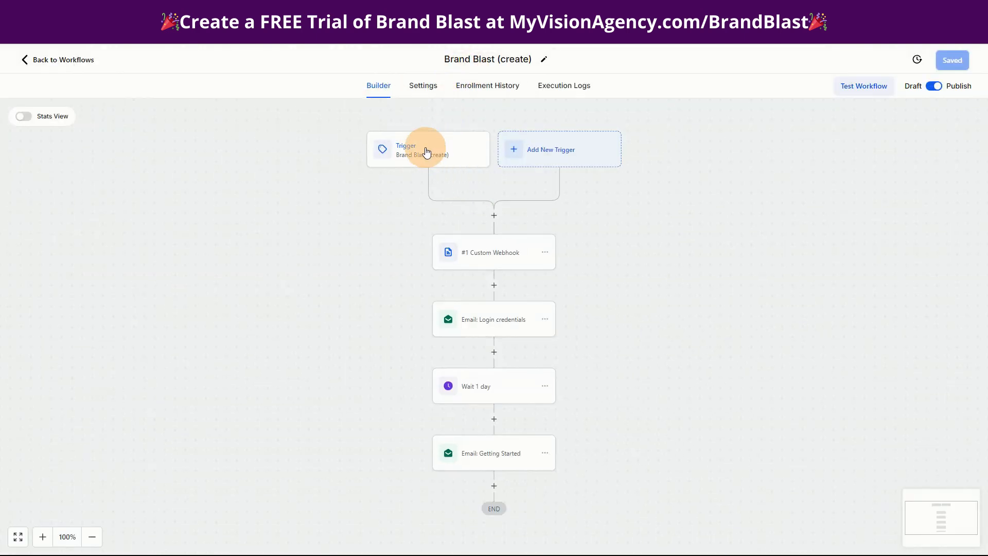
{"action": "left_click", "coordinate": [487, 250]}
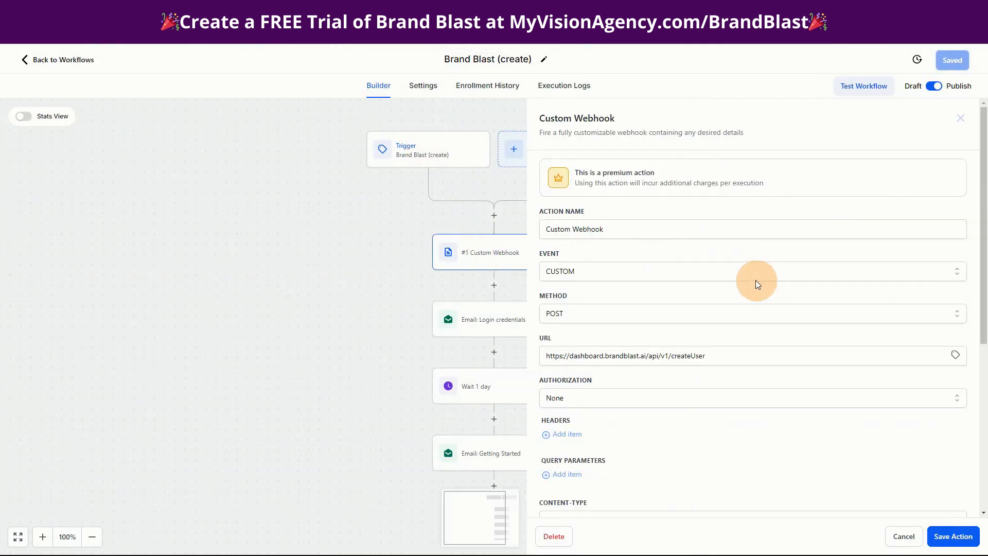
{"action": "scroll", "coordinate": [756, 283], "scroll_direction": "down", "scroll_amount": 3}
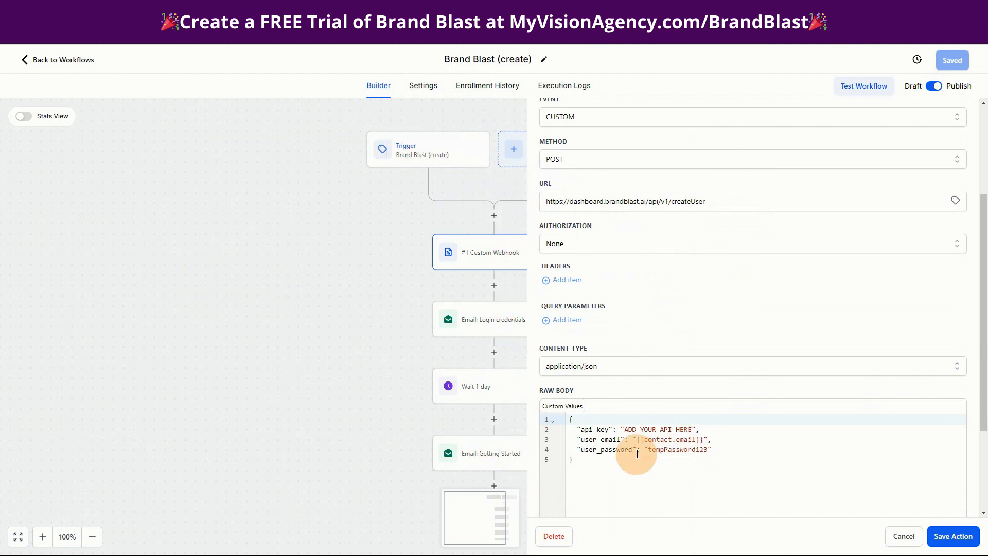
{"action": "left_click_drag", "start_coordinate": [625, 431], "coordinate": [693, 430]}
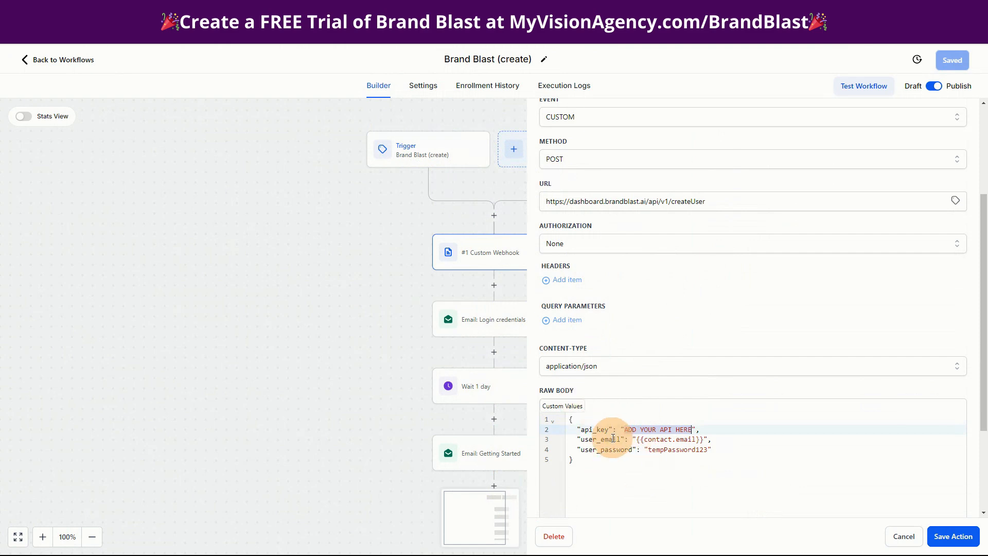
{"action": "left_click", "coordinate": [908, 540]}
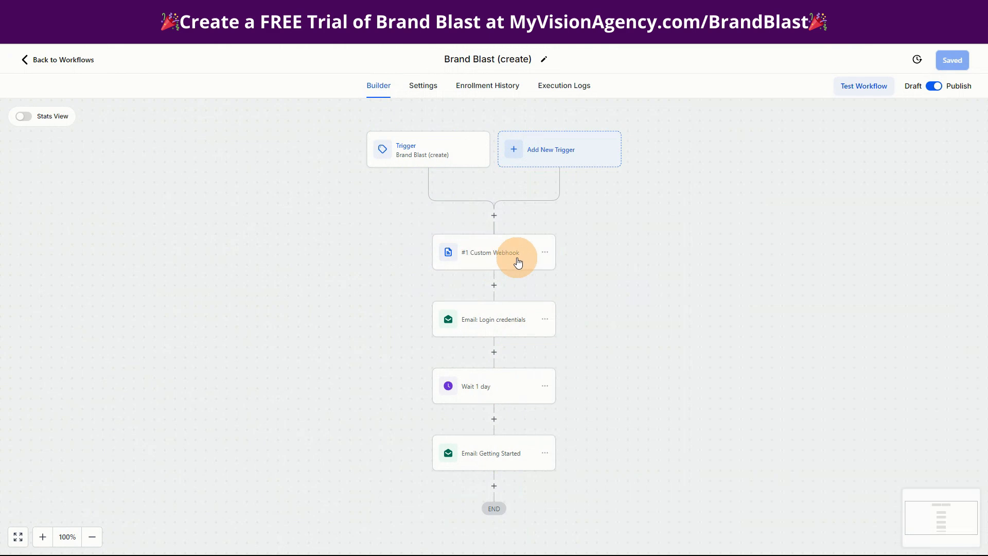
- Examine the Login credentials email action and highlight the login URL custom value in its message
{"action": "left_click", "coordinate": [494, 319]}
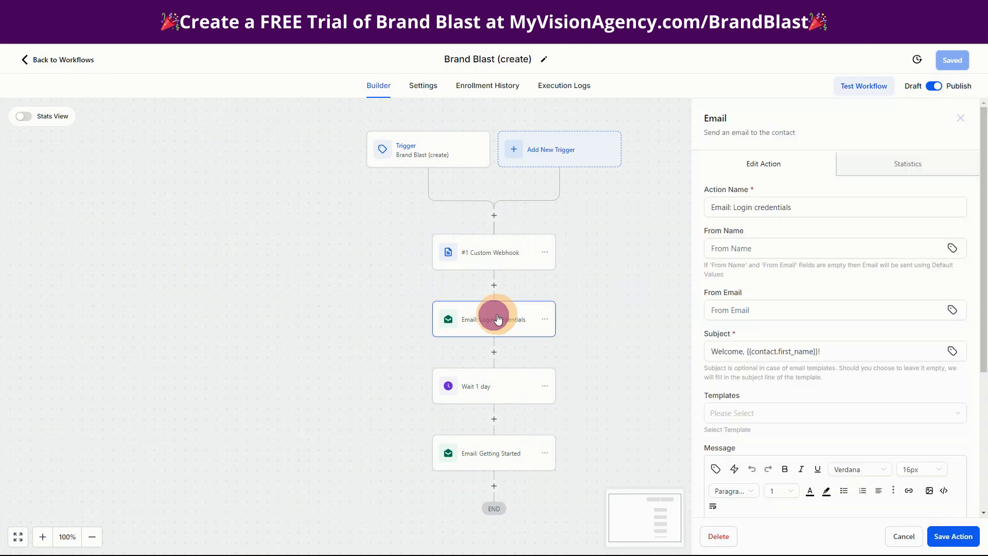
{"action": "scroll", "coordinate": [823, 260], "scroll_direction": "down", "scroll_amount": 4}
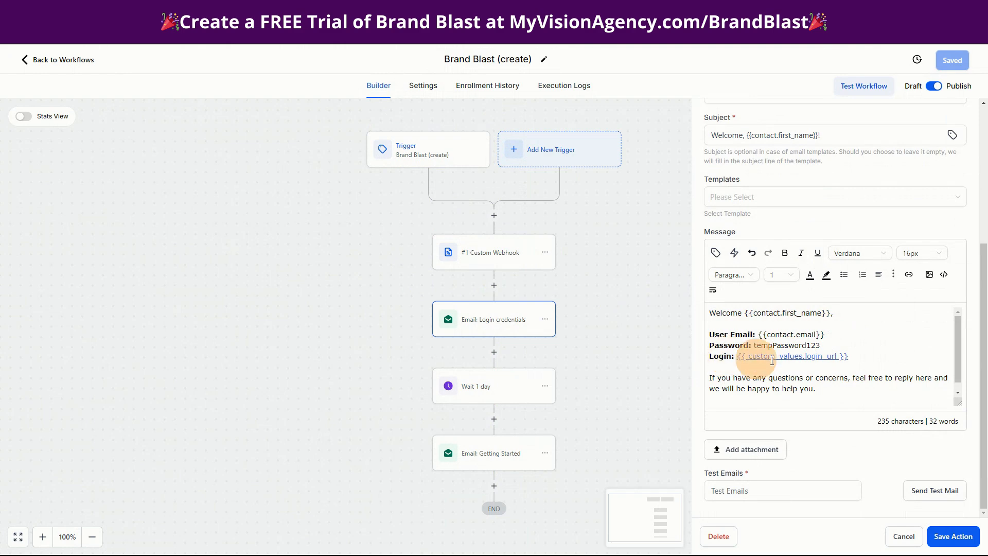
{"action": "left_click_drag", "start_coordinate": [849, 356], "coordinate": [739, 355]}
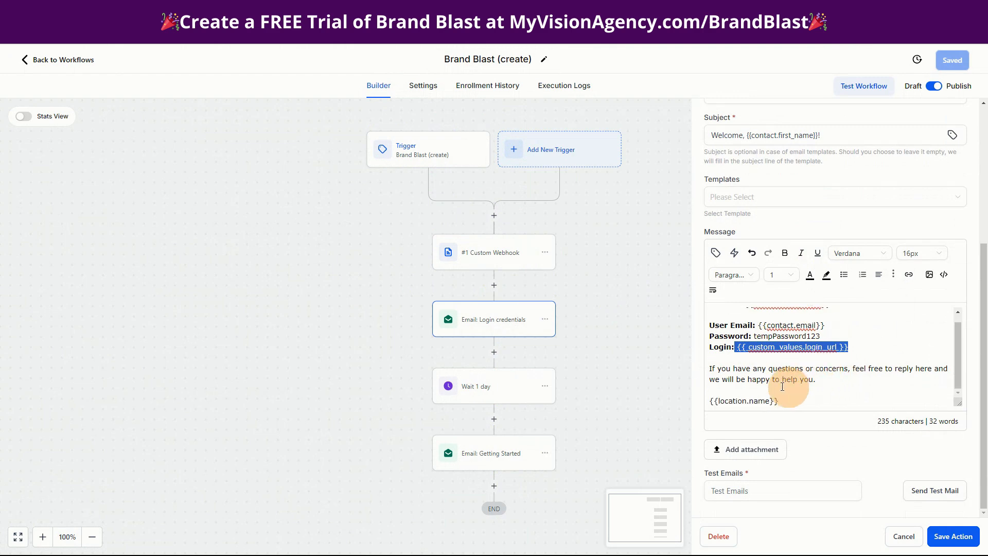
- Check the Wait 1 day action and read through the Getting Started email's message down to its signature
{"action": "left_click", "coordinate": [503, 392]}
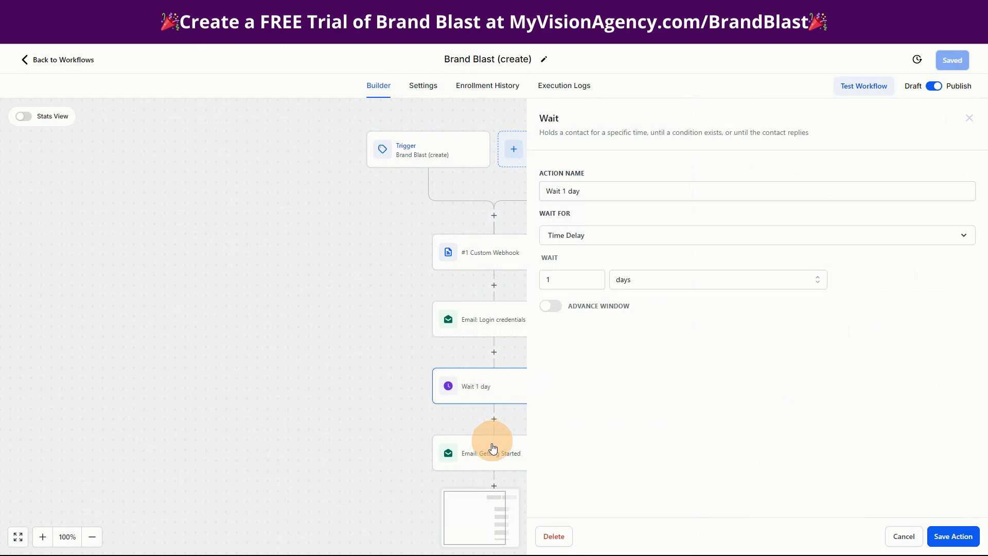
{"action": "left_click", "coordinate": [903, 536]}
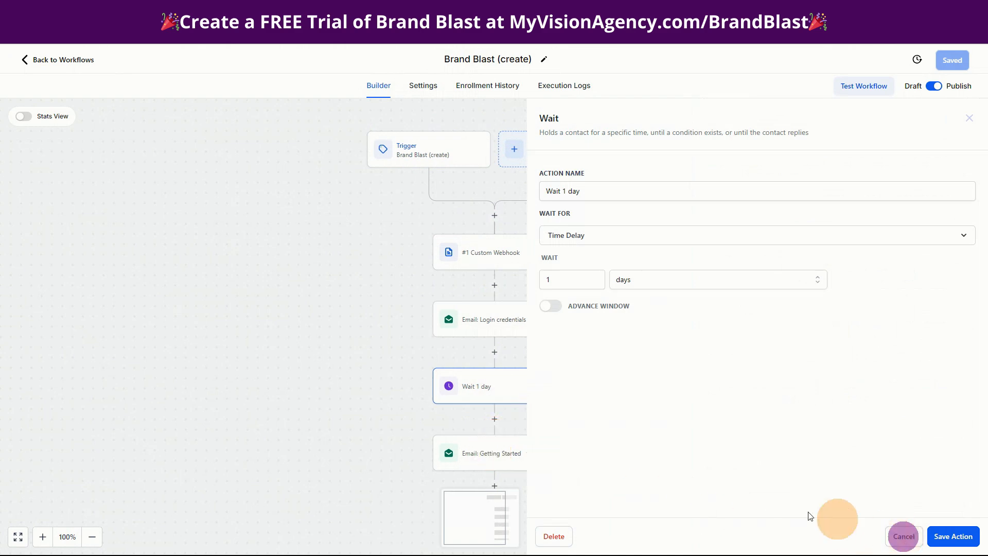
{"action": "left_click", "coordinate": [486, 459]}
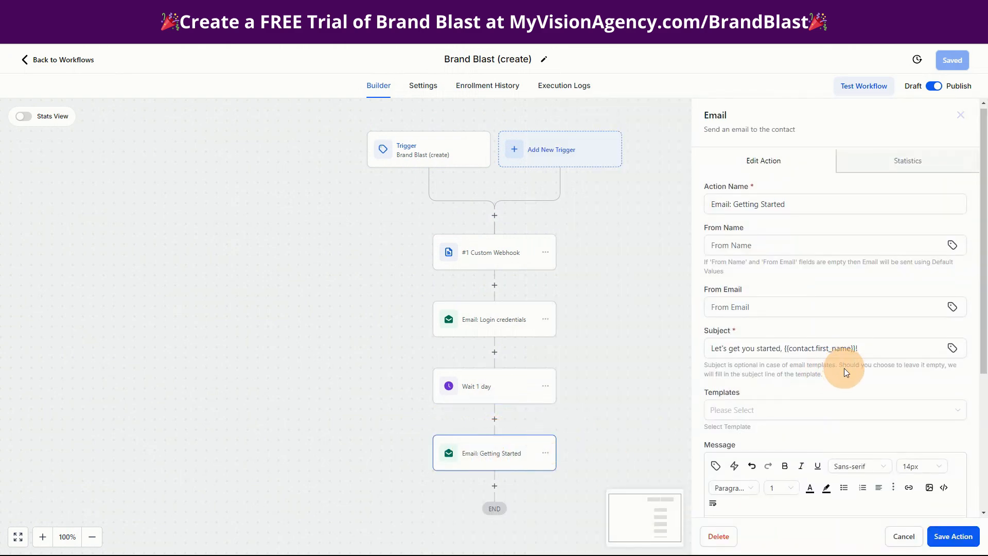
{"action": "scroll", "coordinate": [845, 369], "scroll_direction": "down", "scroll_amount": 4}
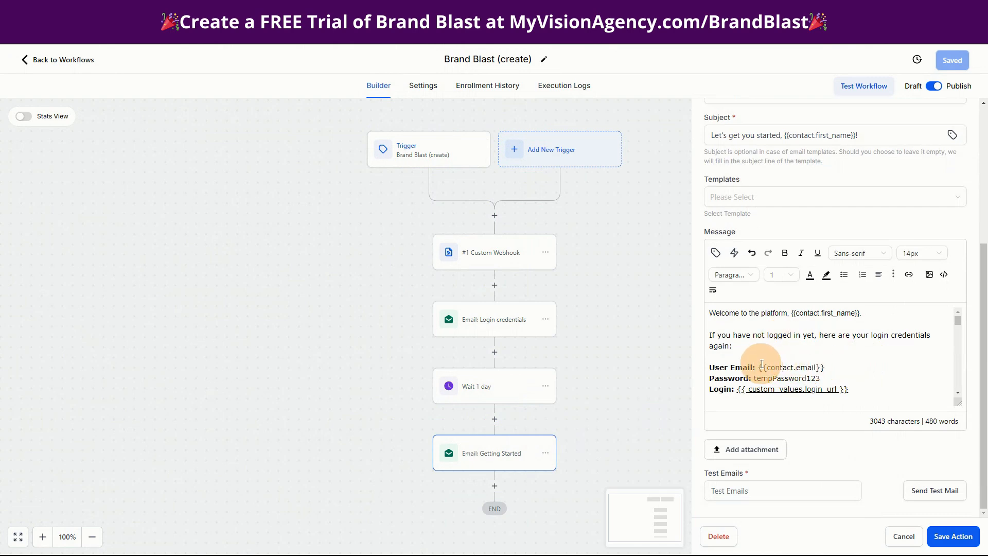
{"action": "scroll", "coordinate": [854, 358], "scroll_direction": "down", "scroll_amount": 2}
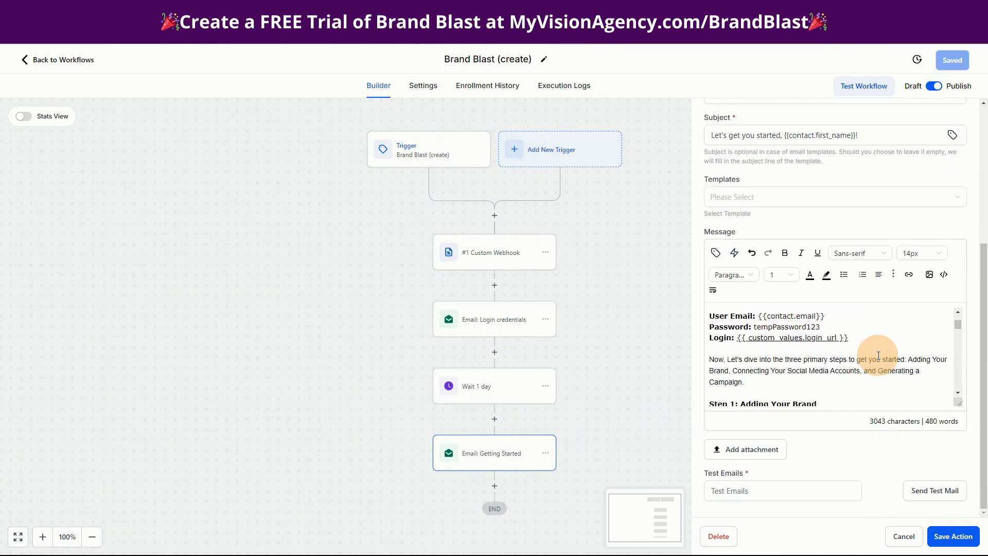
{"action": "scroll", "coordinate": [741, 355], "scroll_direction": "down", "scroll_amount": 1}
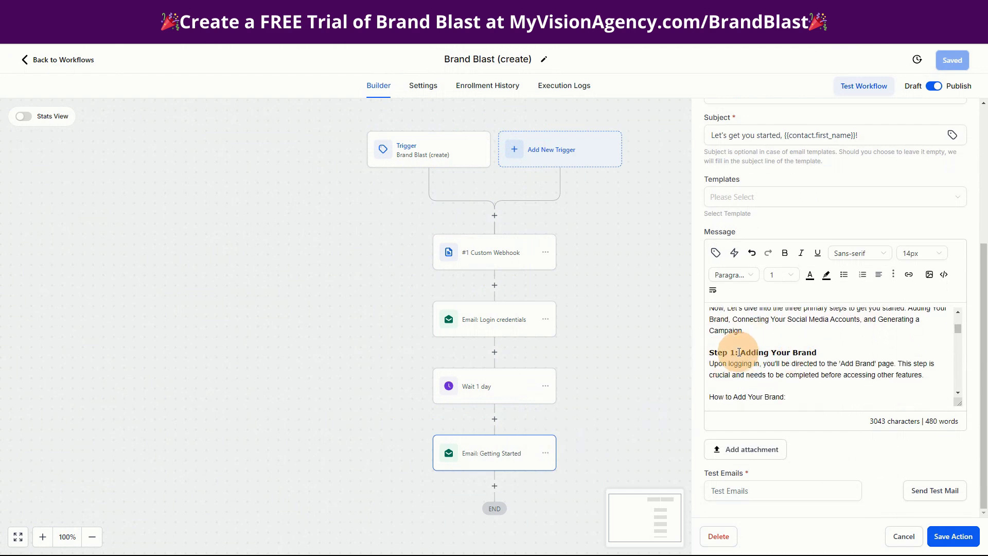
{"action": "scroll", "coordinate": [789, 368], "scroll_direction": "down", "scroll_amount": 1}
{"action": "scroll", "coordinate": [788, 368], "scroll_direction": "down", "scroll_amount": 3}
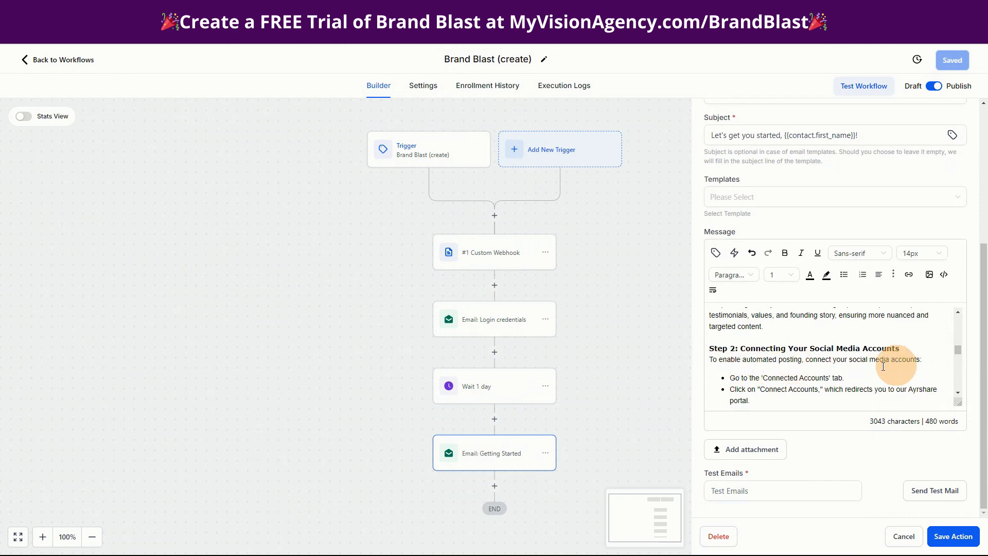
{"action": "scroll", "coordinate": [833, 355], "scroll_direction": "down", "scroll_amount": 5}
{"action": "scroll", "coordinate": [785, 350], "scroll_direction": "up", "scroll_amount": 2}
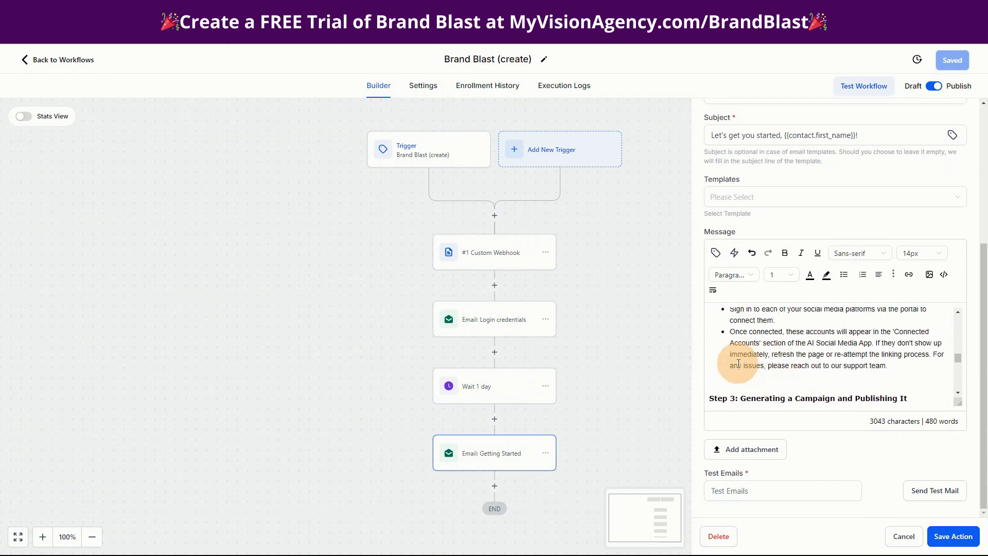
{"action": "scroll", "coordinate": [792, 379], "scroll_direction": "down", "scroll_amount": 1}
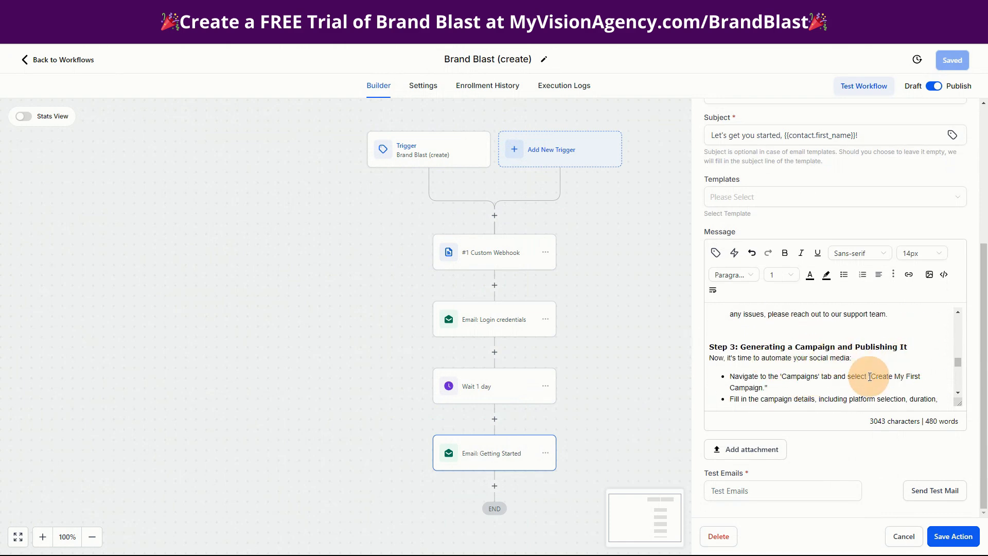
{"action": "scroll", "coordinate": [813, 371], "scroll_direction": "down", "scroll_amount": 8}
{"action": "scroll", "coordinate": [812, 368], "scroll_direction": "down", "scroll_amount": 1}
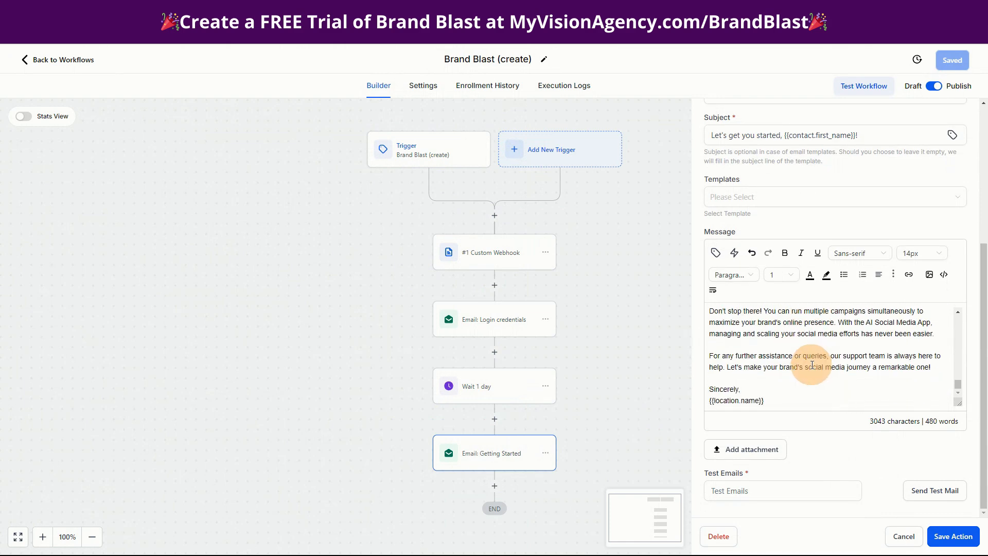
{"action": "left_click", "coordinate": [780, 407]}
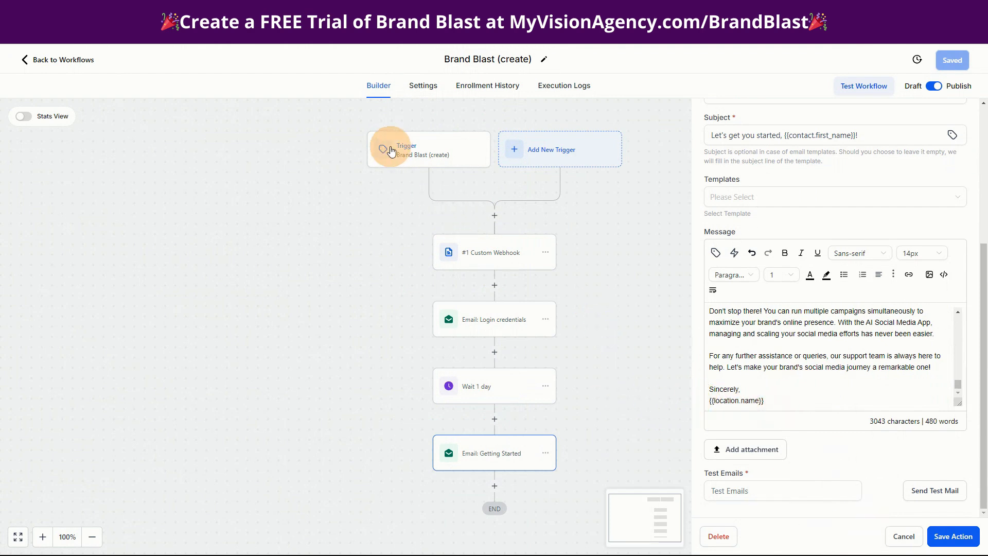
- Recheck the Brand Blast (create) workflow's contact tag trigger and custom webhook body, and return to the workflow list
{"action": "left_click", "coordinate": [417, 150]}
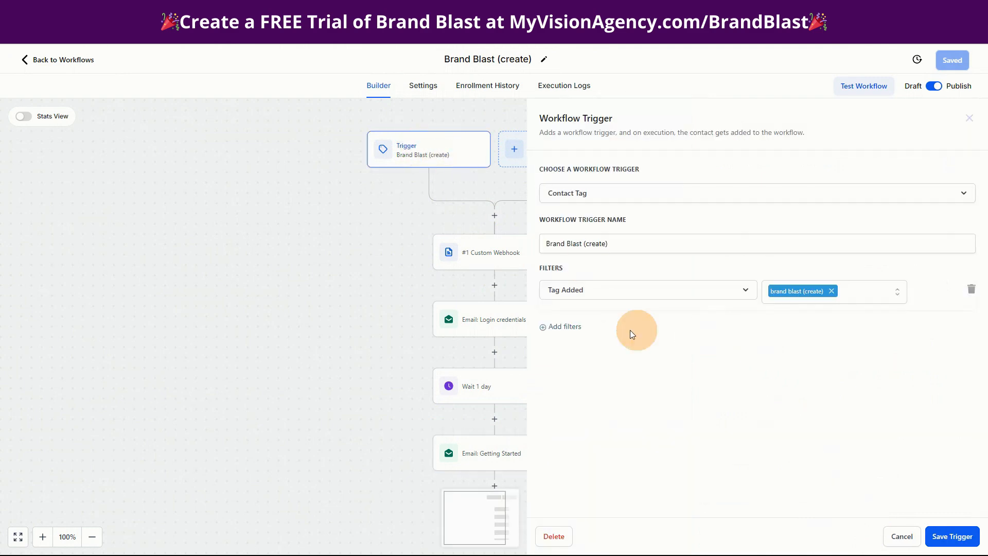
{"action": "left_click", "coordinate": [474, 262]}
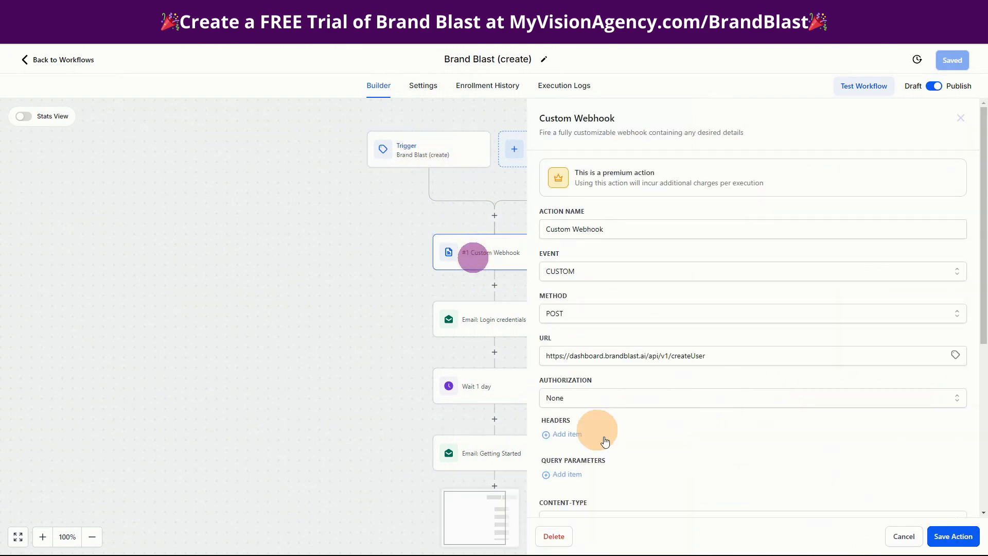
{"action": "scroll", "coordinate": [717, 453], "scroll_direction": "down", "scroll_amount": 4}
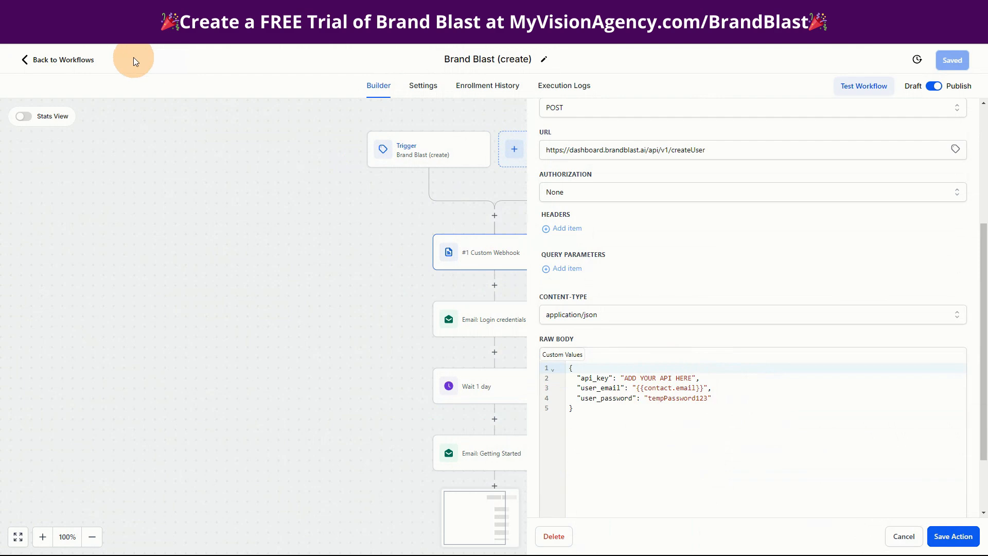
{"action": "left_click", "coordinate": [88, 62]}
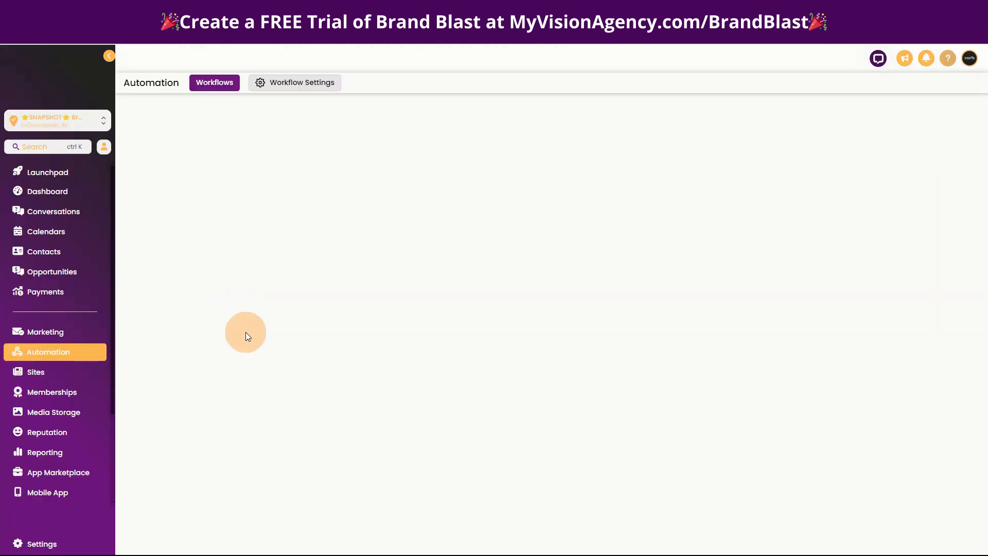
- Open the Brand Blast (delete) workflow and review its contact tag trigger and Remove Brand Blast (create) Tag action without saving
{"action": "left_click", "coordinate": [281, 312]}
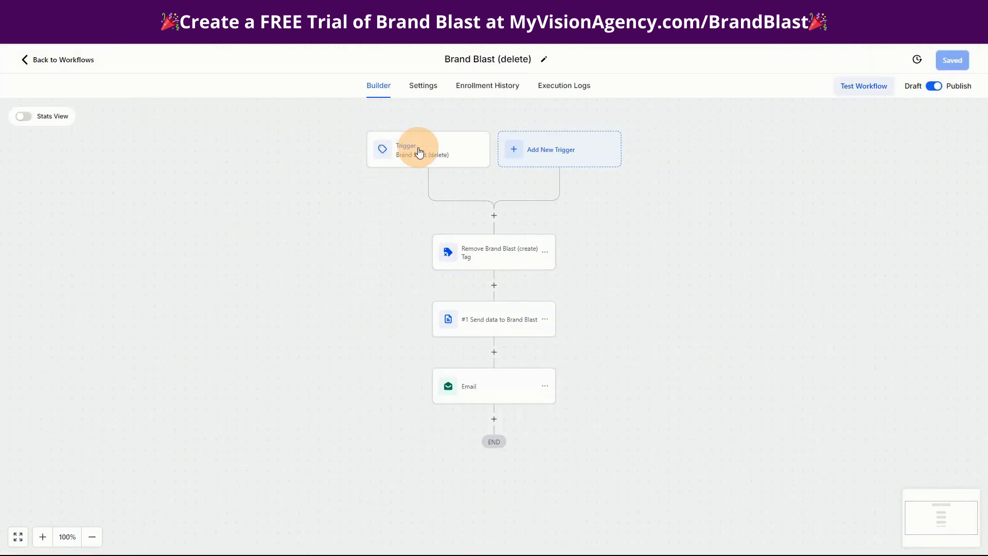
{"action": "left_click", "coordinate": [419, 153]}
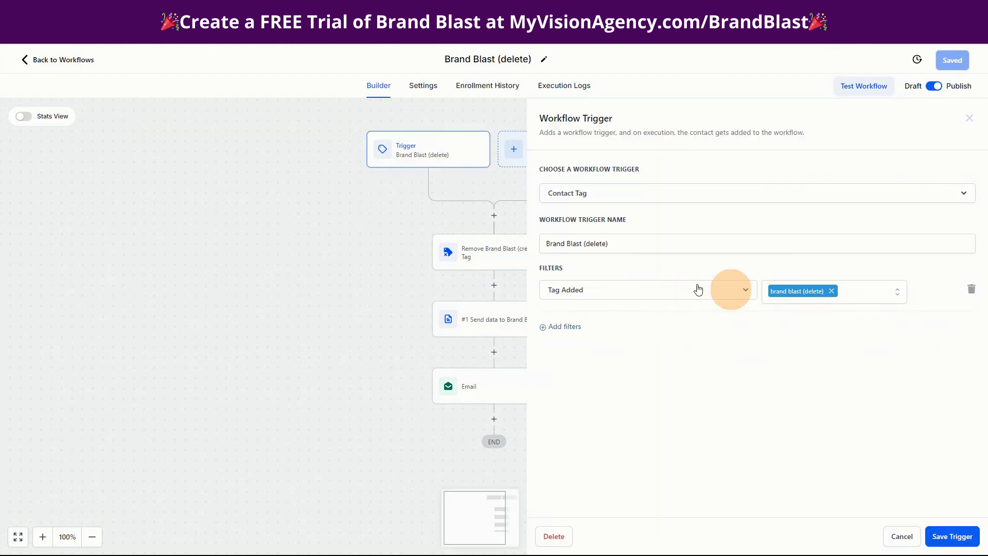
{"action": "left_click", "coordinate": [902, 536]}
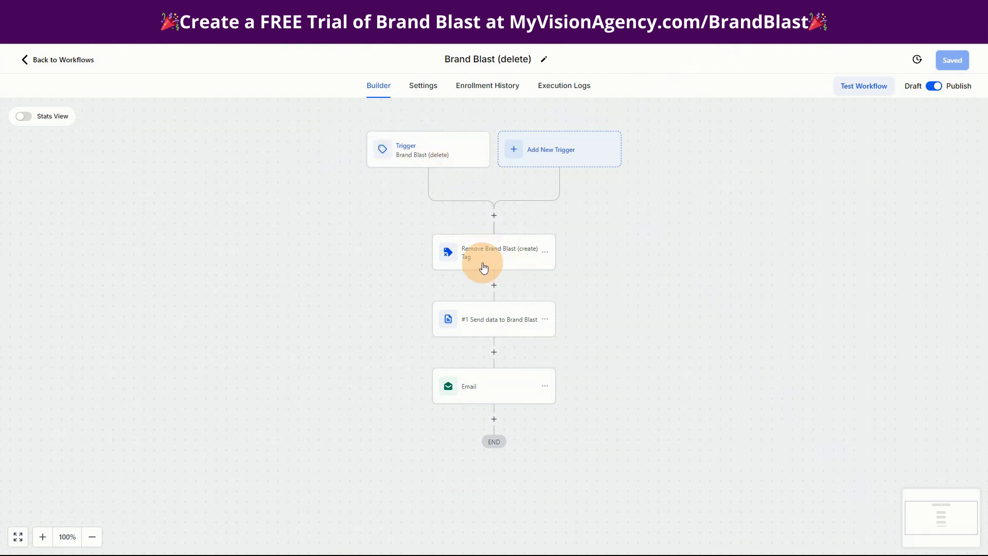
{"action": "left_click", "coordinate": [415, 153]}
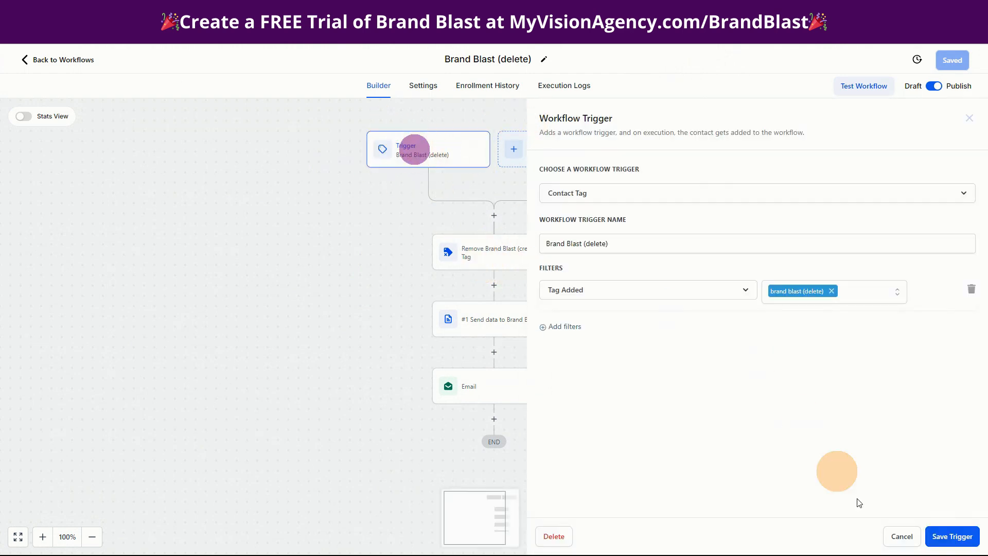
{"action": "left_click", "coordinate": [897, 536]}
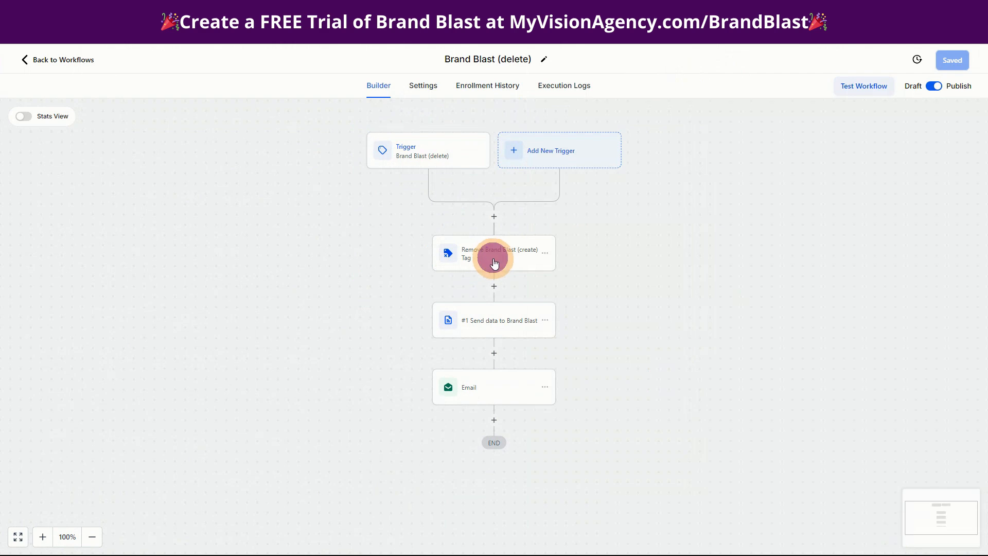
{"action": "left_click", "coordinate": [494, 263]}
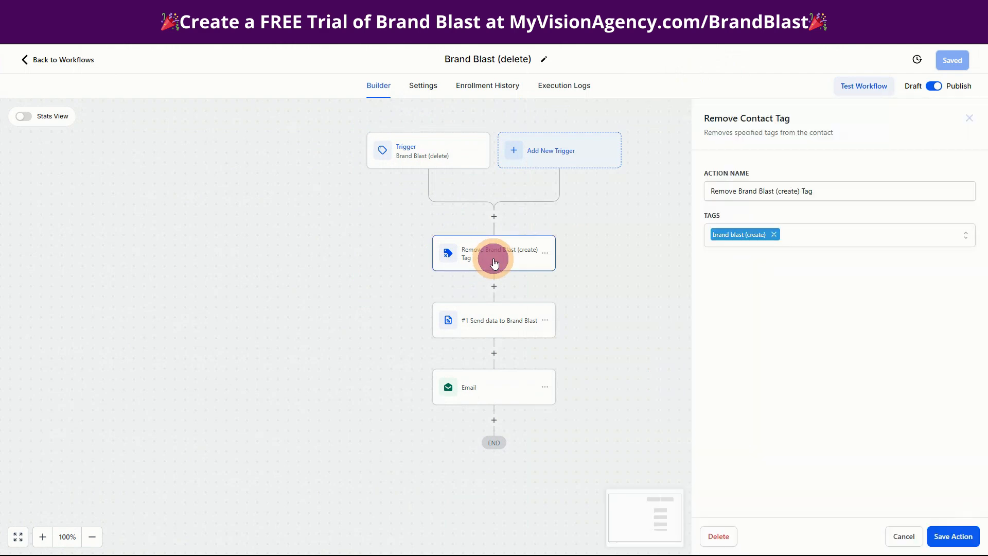
{"action": "left_click", "coordinate": [903, 538]}
- Examine the Send data to Brand Blast webhook, highlighting its URL and the API key placeholder in the raw body, without saving
{"action": "left_click", "coordinate": [479, 312]}
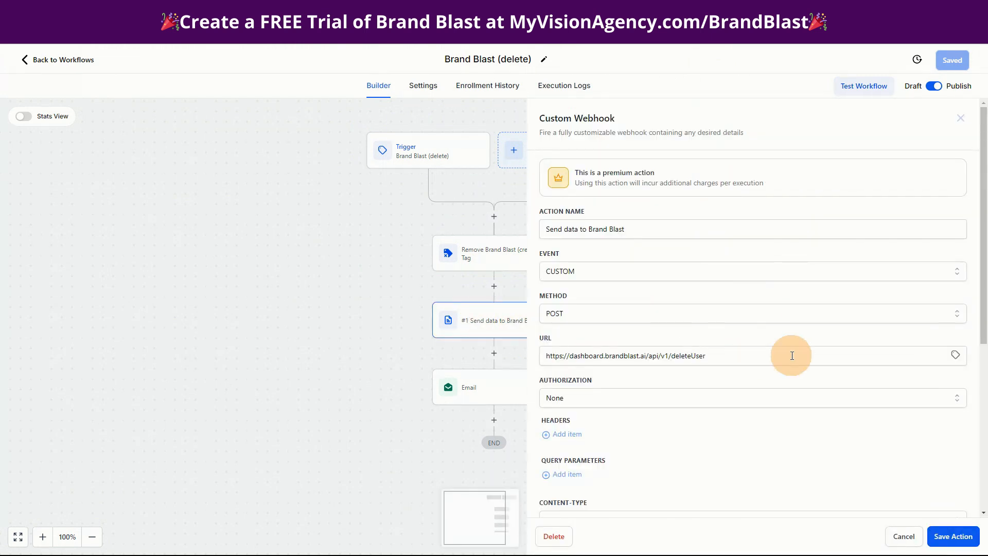
{"action": "scroll", "coordinate": [762, 391], "scroll_direction": "down", "scroll_amount": 4}
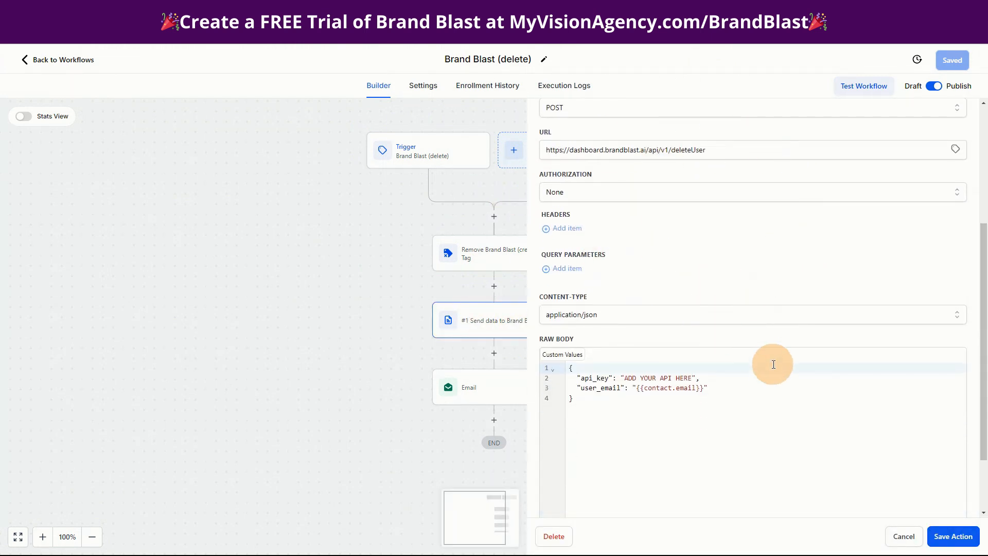
{"action": "scroll", "coordinate": [773, 364], "scroll_direction": "up", "scroll_amount": 3}
{"action": "left_click_drag", "start_coordinate": [754, 305], "coordinate": [546, 306]}
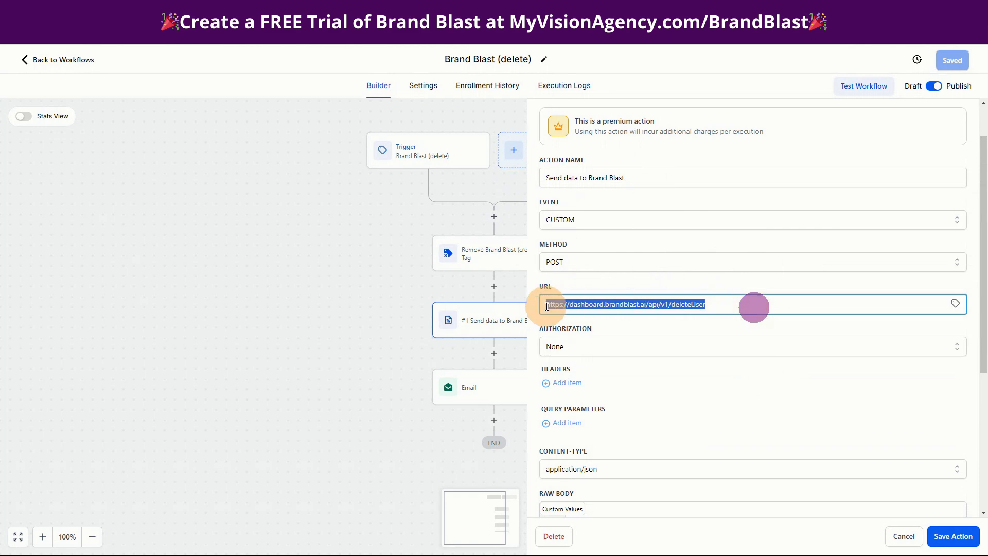
{"action": "scroll", "coordinate": [726, 428], "scroll_direction": "down", "scroll_amount": 4}
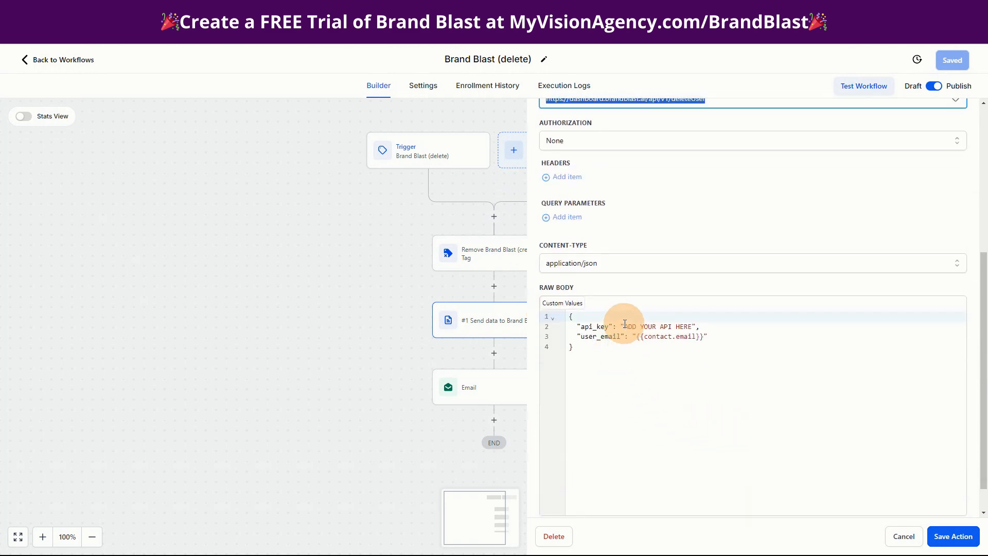
{"action": "left_click_drag", "start_coordinate": [624, 326], "coordinate": [679, 327]}
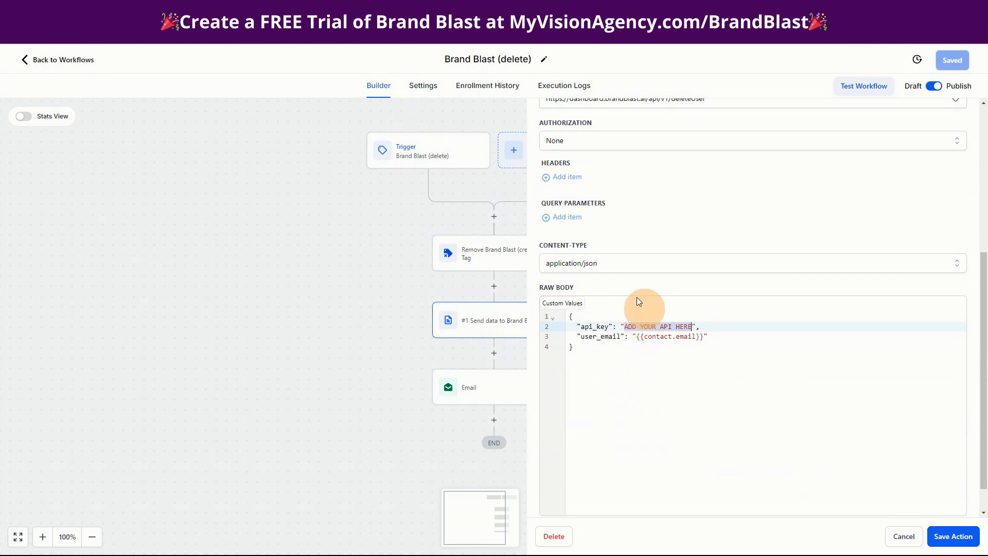
{"action": "left_click", "coordinate": [901, 536]}
- Review the subject and message of the account deletion email action, and return to the top level of the workflow list
{"action": "left_click", "coordinate": [489, 388]}
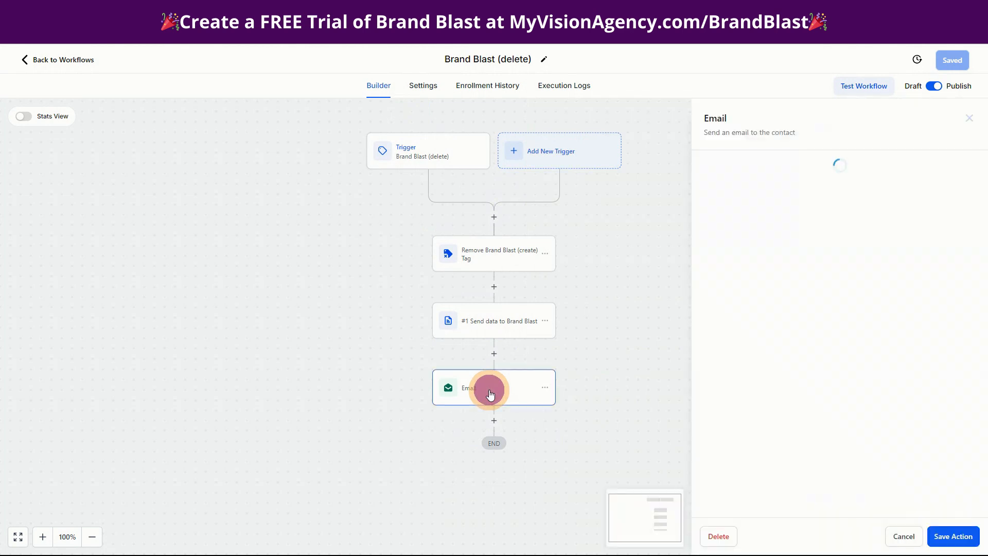
{"action": "scroll", "coordinate": [790, 302], "scroll_direction": "down", "scroll_amount": 5}
{"action": "left_click", "coordinate": [850, 135]}
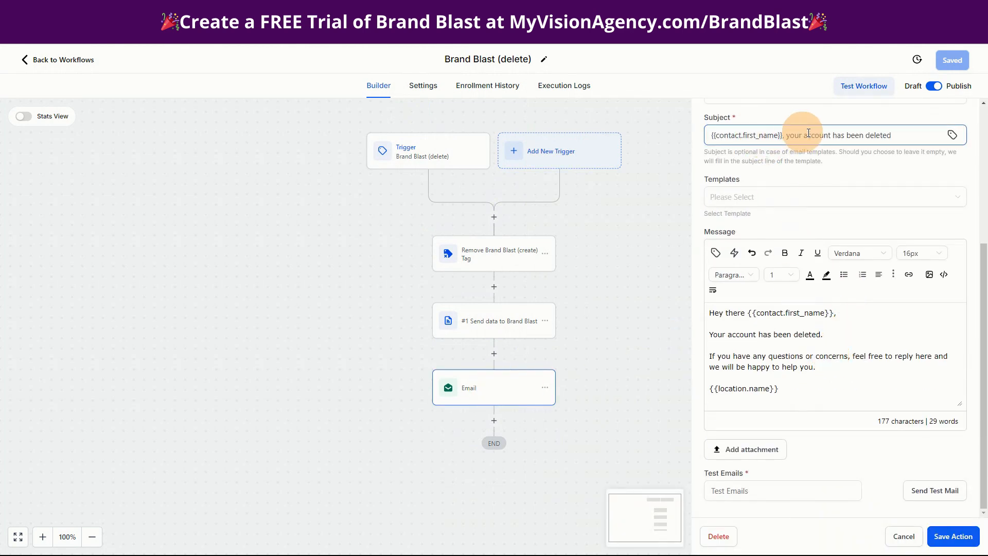
{"action": "left_click", "coordinate": [715, 357]}
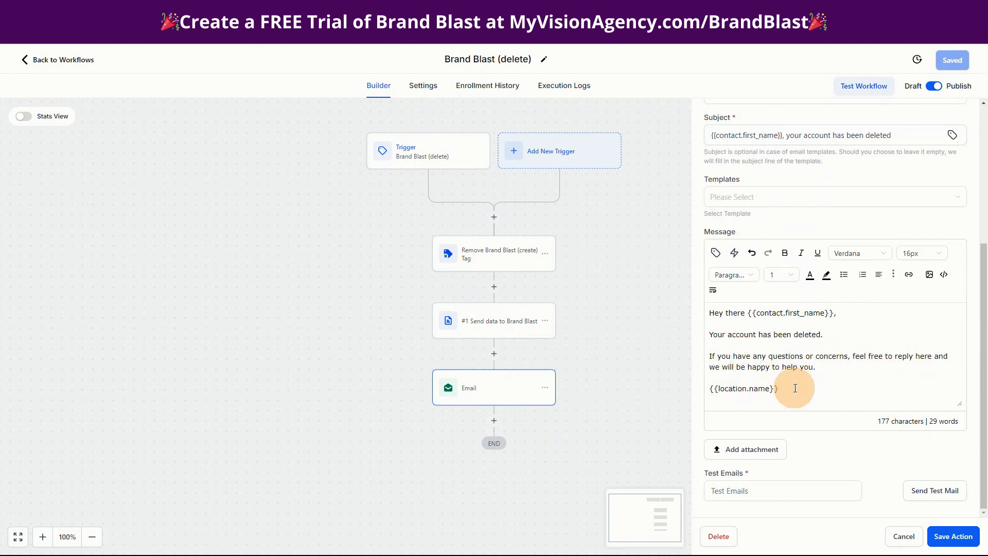
{"action": "left_click", "coordinate": [72, 61]}
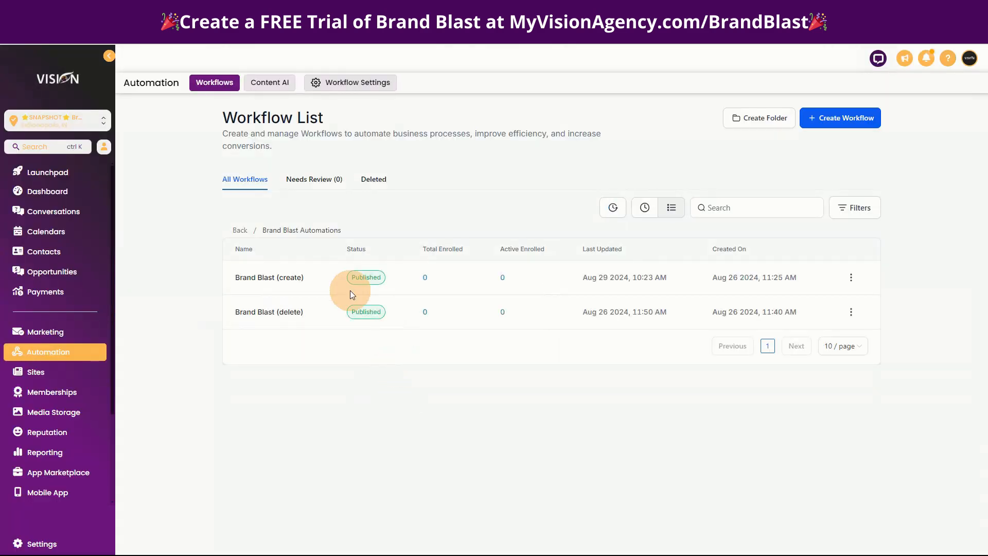
{"action": "left_click", "coordinate": [239, 231]}
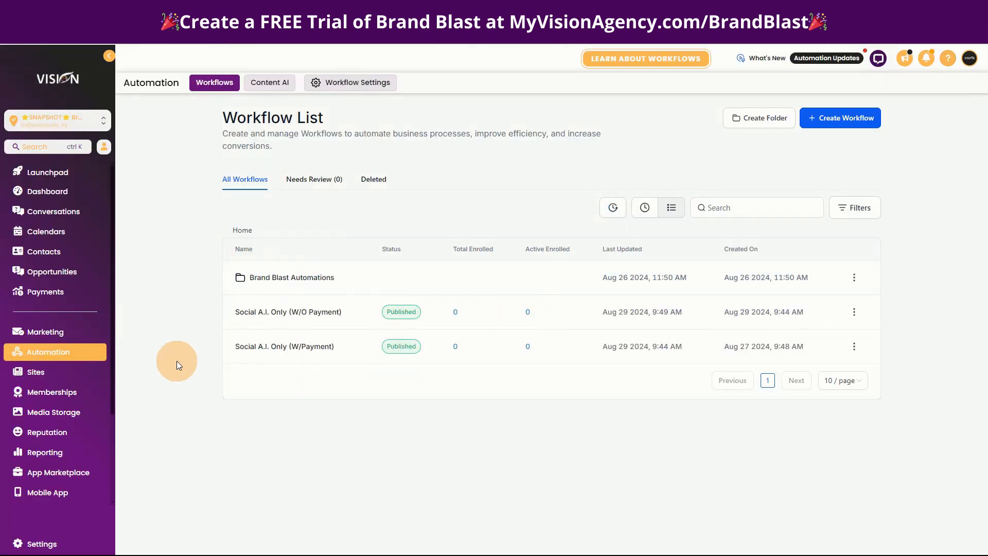
- Look into the Social A.I. Only (Trial w/Payment) funnel briefly and open the Social A.I. Only (Trial w/o Payment) funnel instead
{"action": "left_click", "coordinate": [65, 372]}
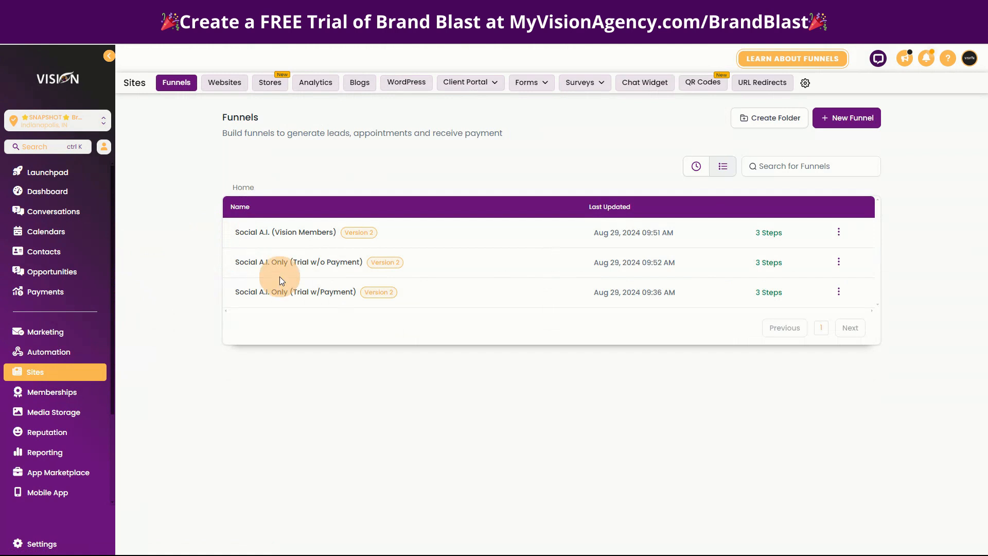
{"action": "left_click", "coordinate": [291, 295]}
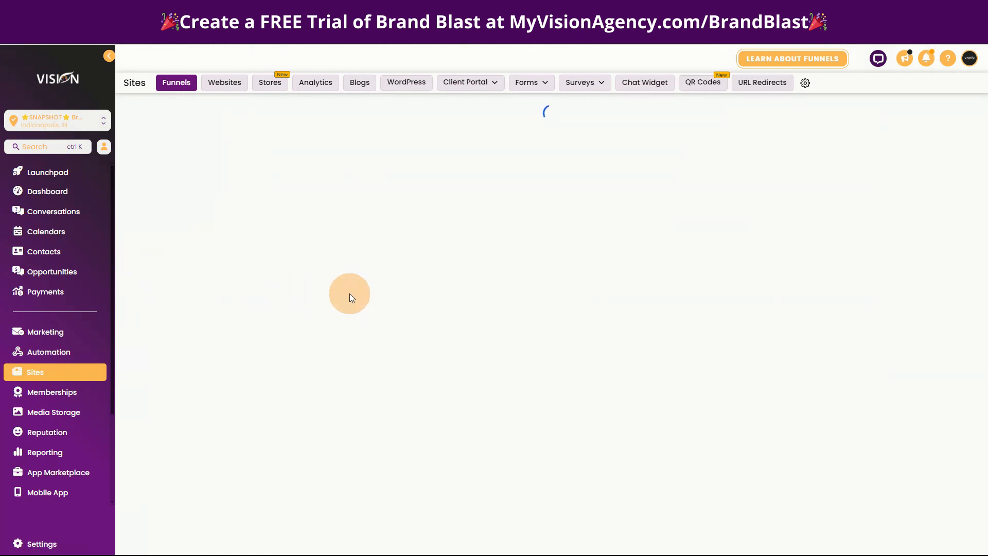
{"action": "left_click", "coordinate": [240, 110]}
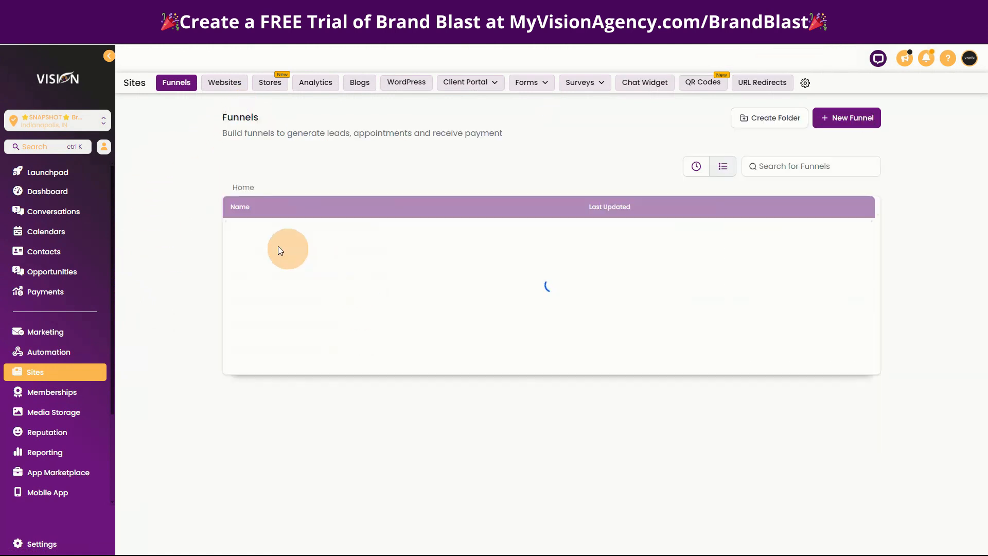
{"action": "left_click", "coordinate": [292, 261]}
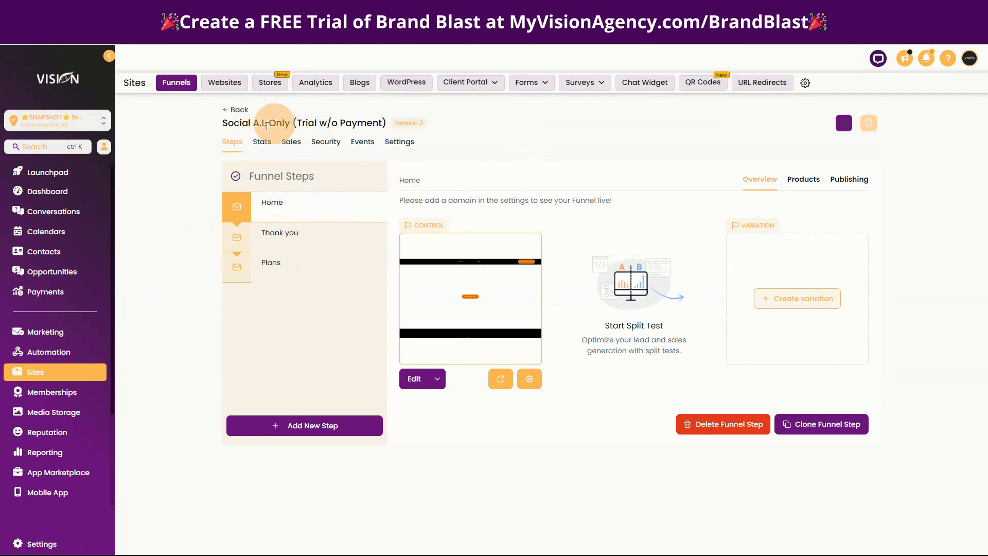
- Preview the Social A.I. Only (Trial w/o Payment) Home page and test where its Create Free Trial button leads
{"action": "left_click_drag", "start_coordinate": [222, 122], "coordinate": [301, 123]}
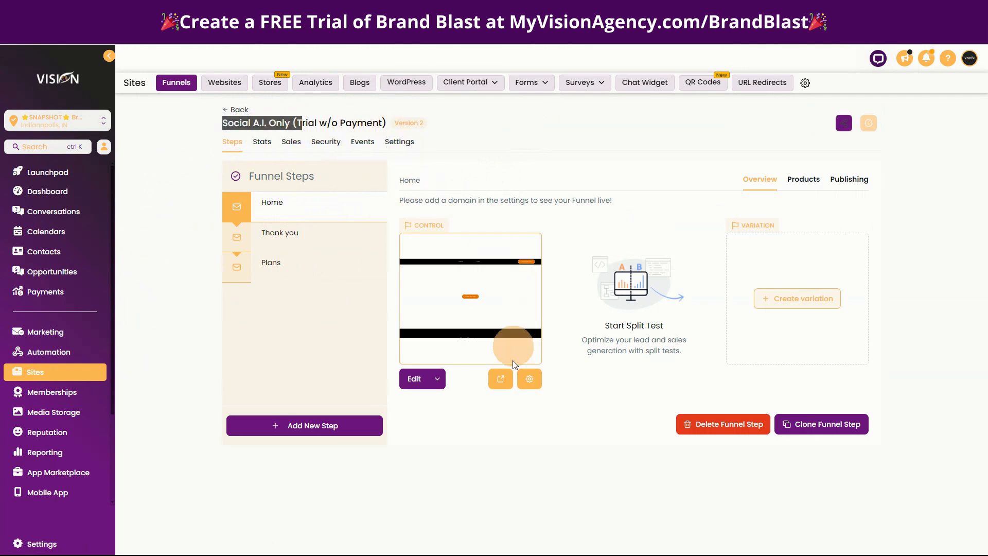
{"action": "left_click", "coordinate": [504, 380]}
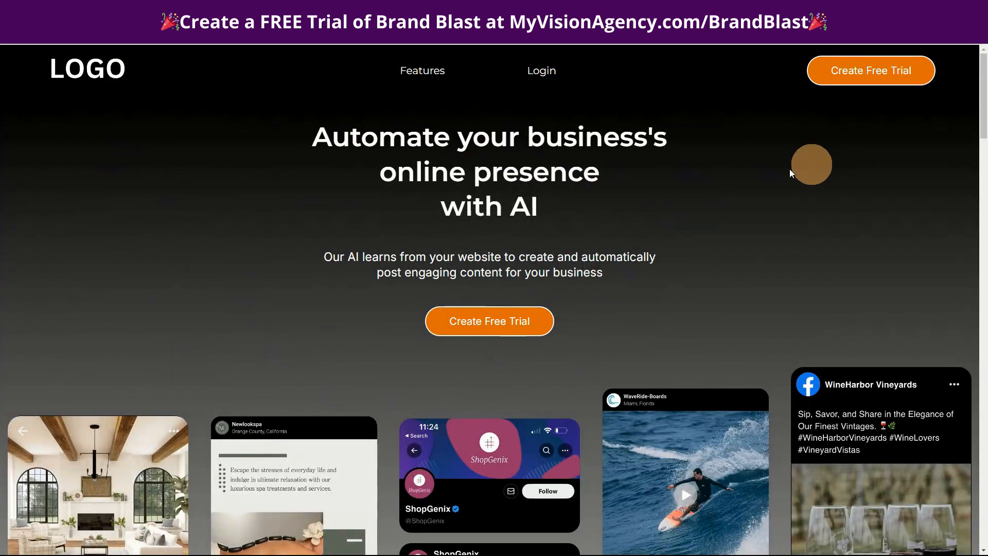
{"action": "left_click", "coordinate": [500, 329]}
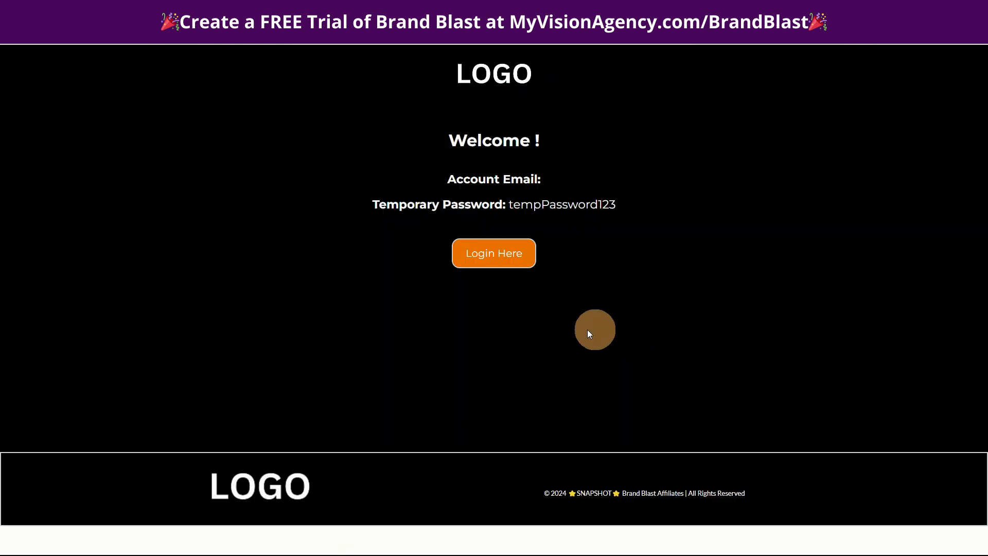
{"action": "left_click", "coordinate": [9, 27]}
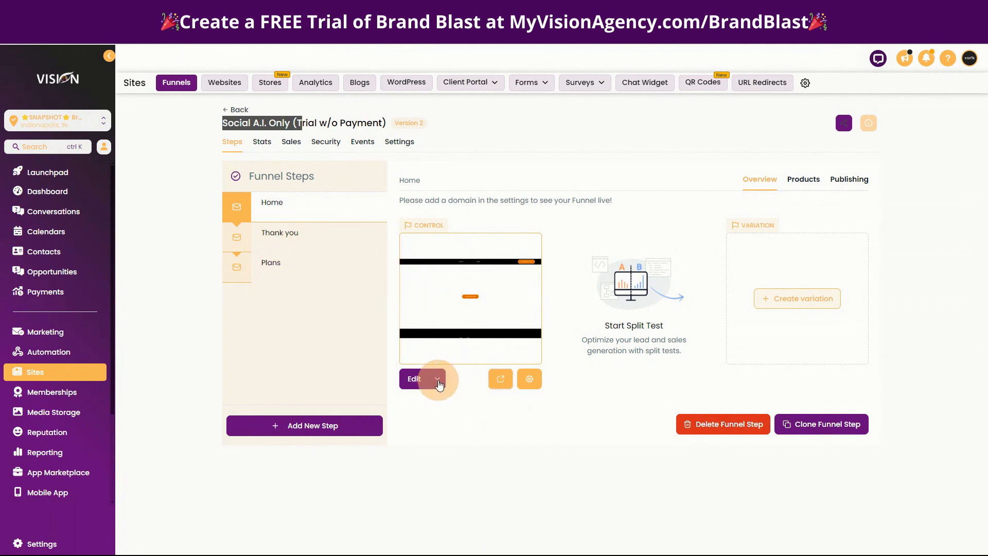
- Open the Home page for editing, set the hero Create Free Trial button to Open popup, and save the page
{"action": "left_click", "coordinate": [437, 379]}
{"action": "left_click", "coordinate": [436, 355]}
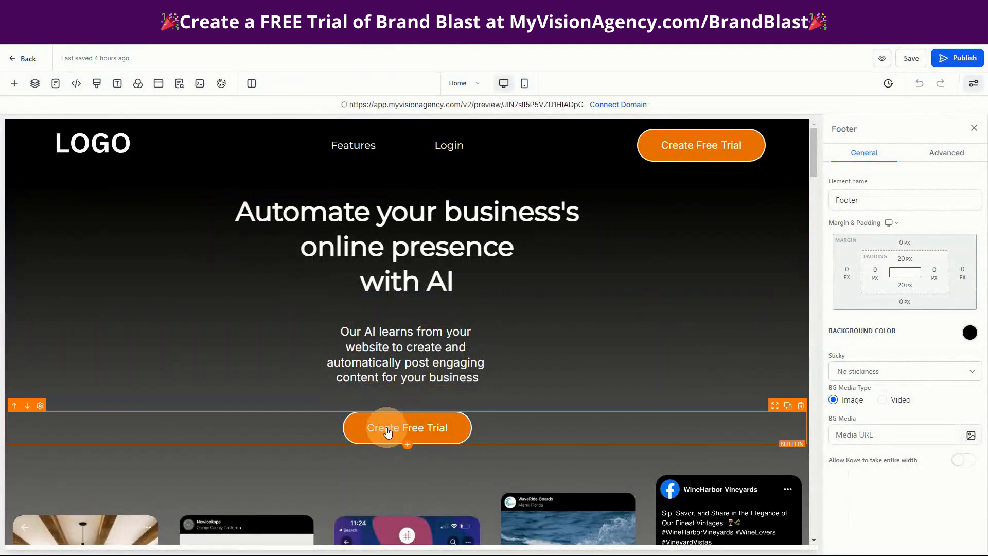
{"action": "left_click", "coordinate": [393, 427]}
{"action": "scroll", "coordinate": [905, 388], "scroll_direction": "down", "scroll_amount": 6}
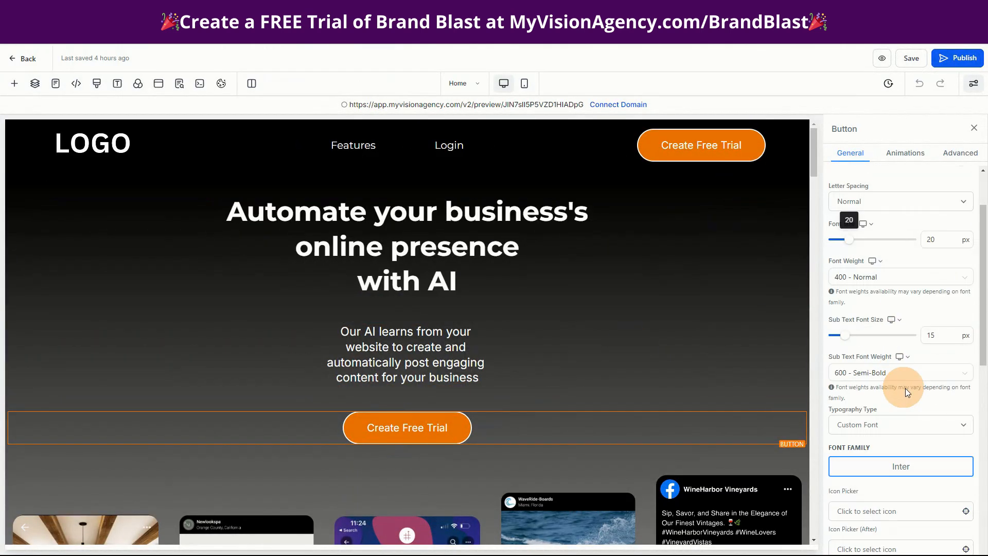
{"action": "scroll", "coordinate": [926, 479], "scroll_direction": "down", "scroll_amount": 3}
{"action": "left_click", "coordinate": [867, 502]}
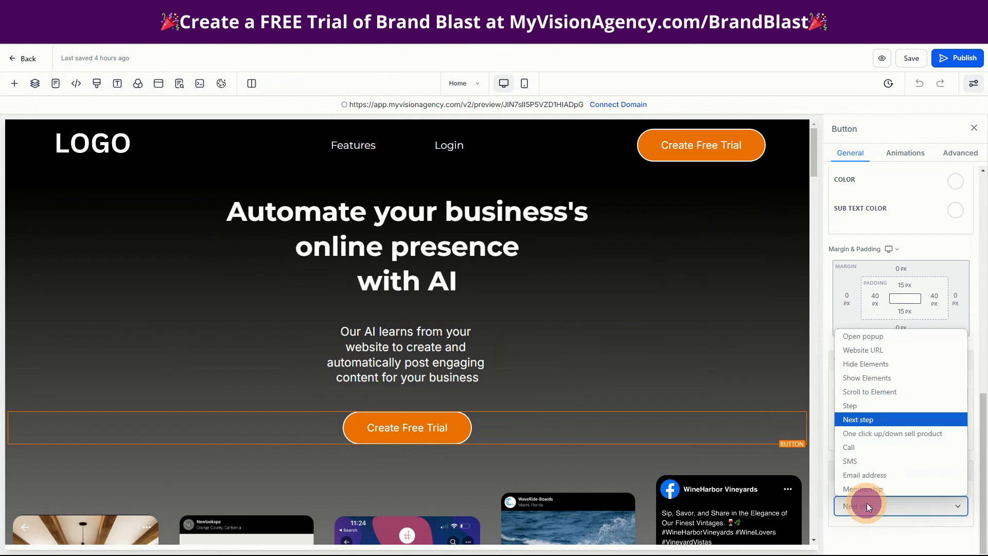
{"action": "left_click", "coordinate": [869, 338]}
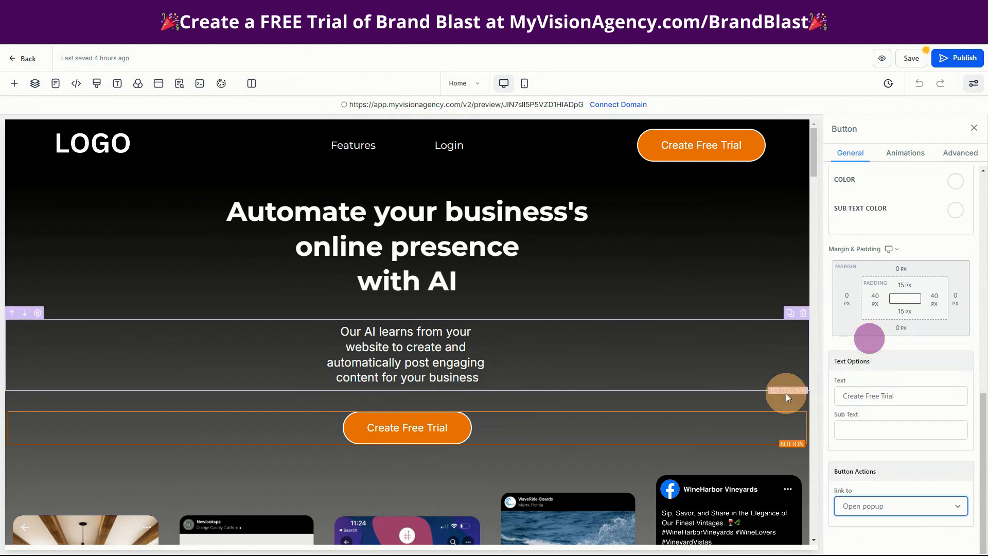
{"action": "left_click", "coordinate": [159, 84]}
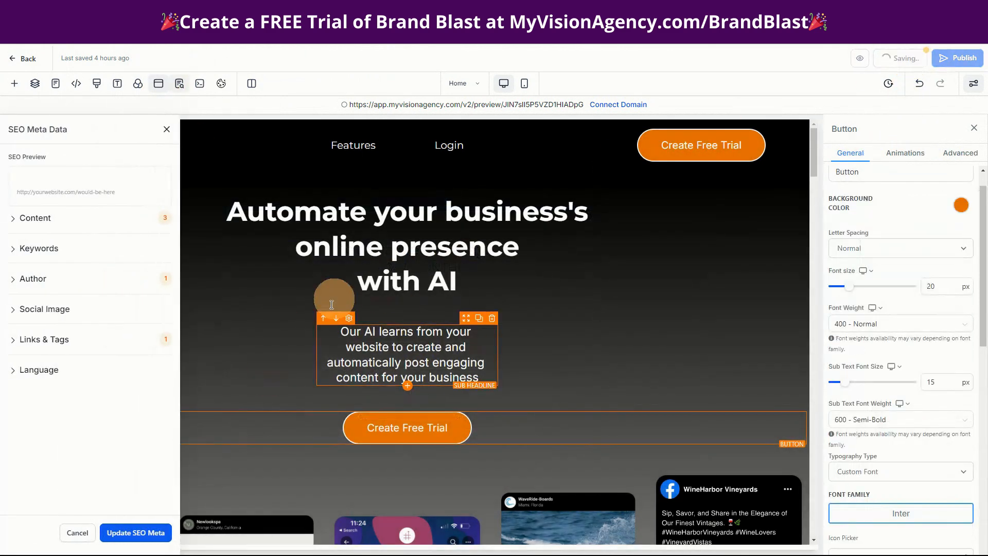
{"action": "left_click", "coordinate": [898, 58]}
- Preview the saved Home page, test the Create Free Trial button, and highlight the popup's ONLY $47 MONTHLY! line
{"action": "left_click", "coordinate": [475, 408]}
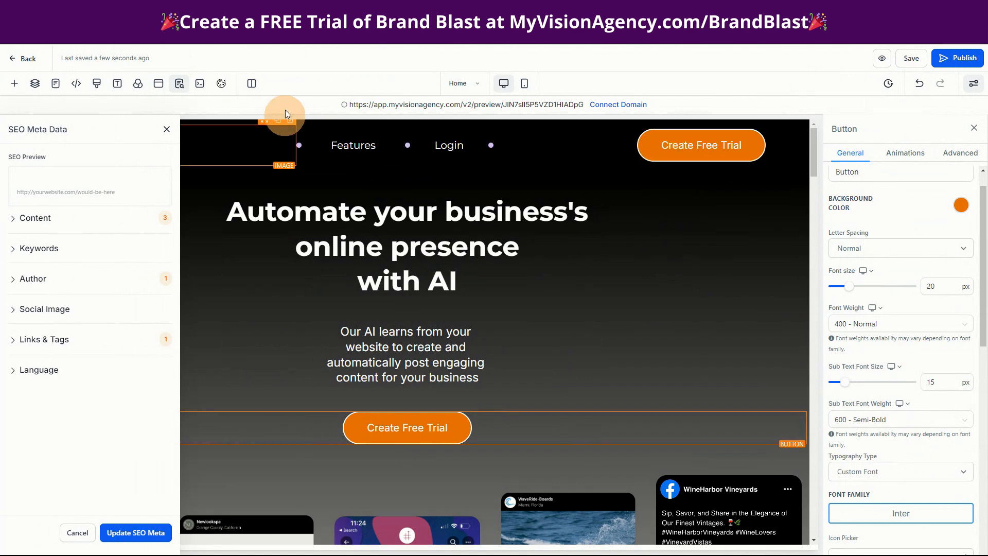
{"action": "left_click", "coordinate": [881, 60]}
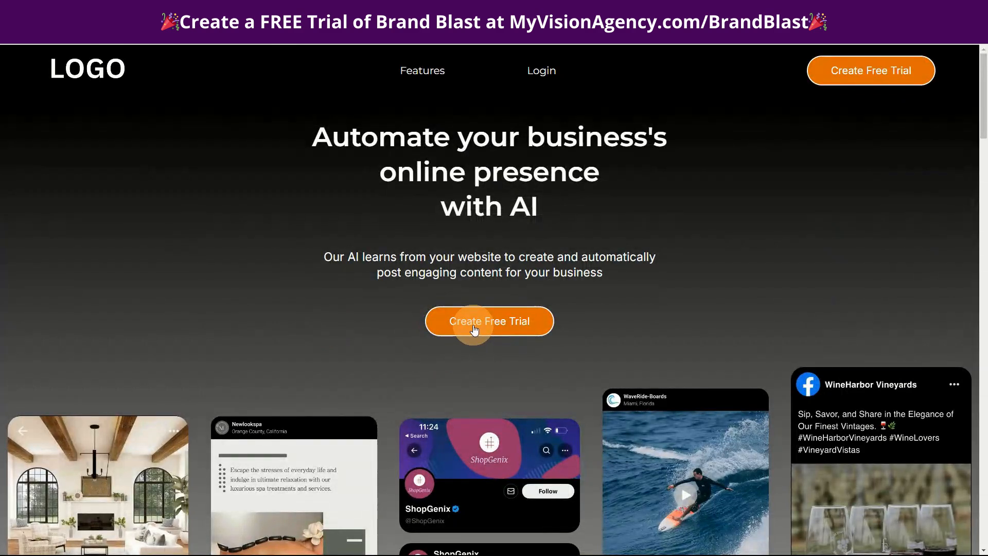
{"action": "left_click", "coordinate": [474, 330]}
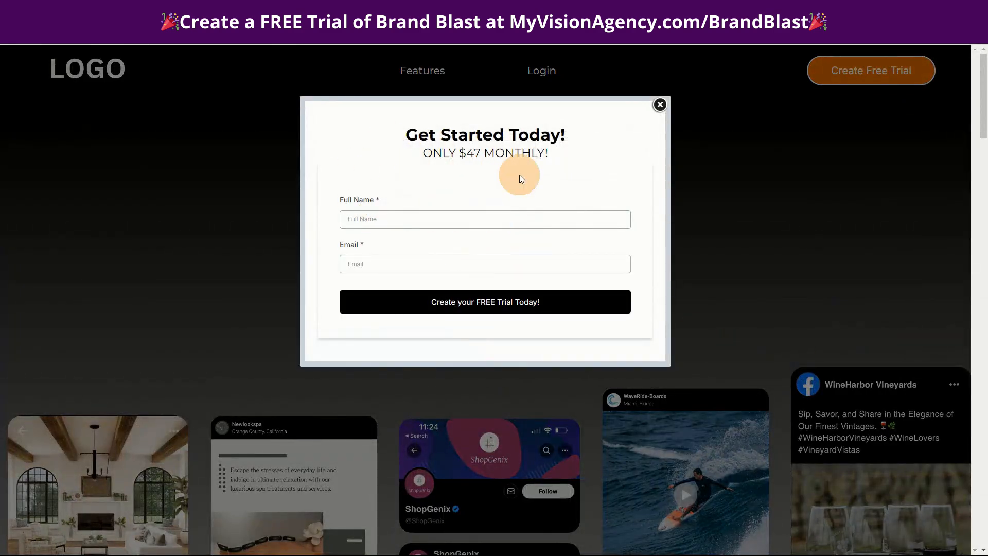
{"action": "left_click_drag", "start_coordinate": [421, 151], "coordinate": [554, 150]}
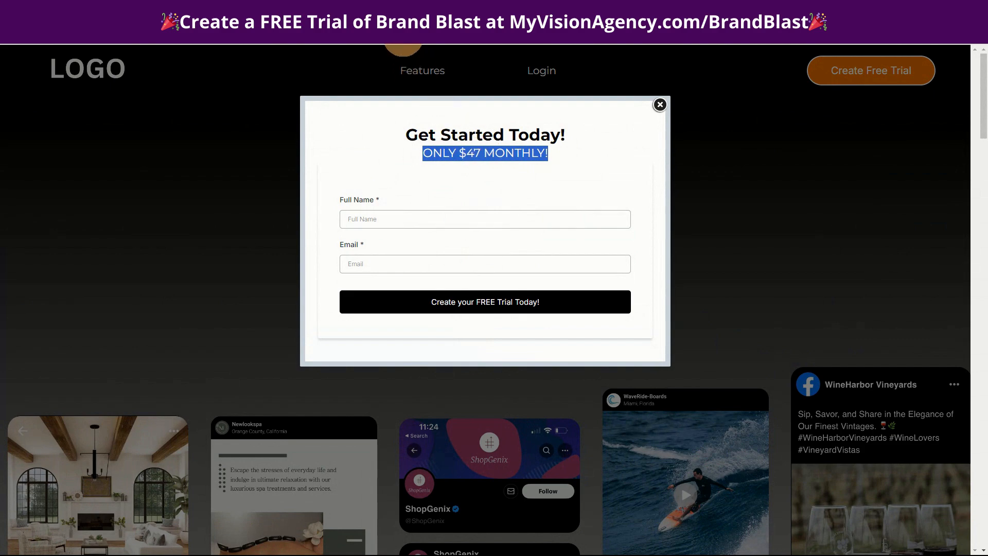
{"action": "left_click", "coordinate": [403, 38]}
- Inspect the popup's price sub headline, its headline, and the form's redirect action in the page editor
{"action": "left_click", "coordinate": [160, 88]}
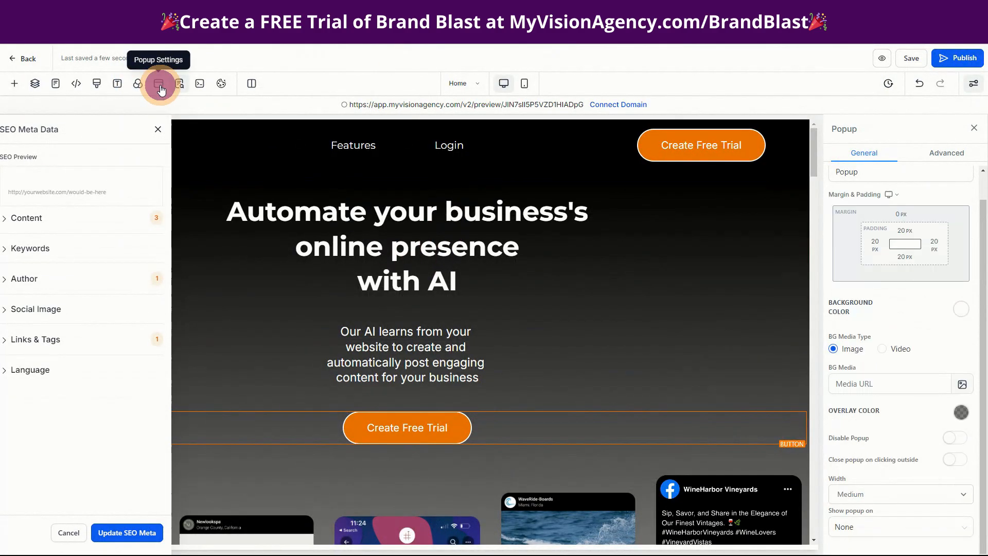
{"action": "left_click", "coordinate": [394, 270]}
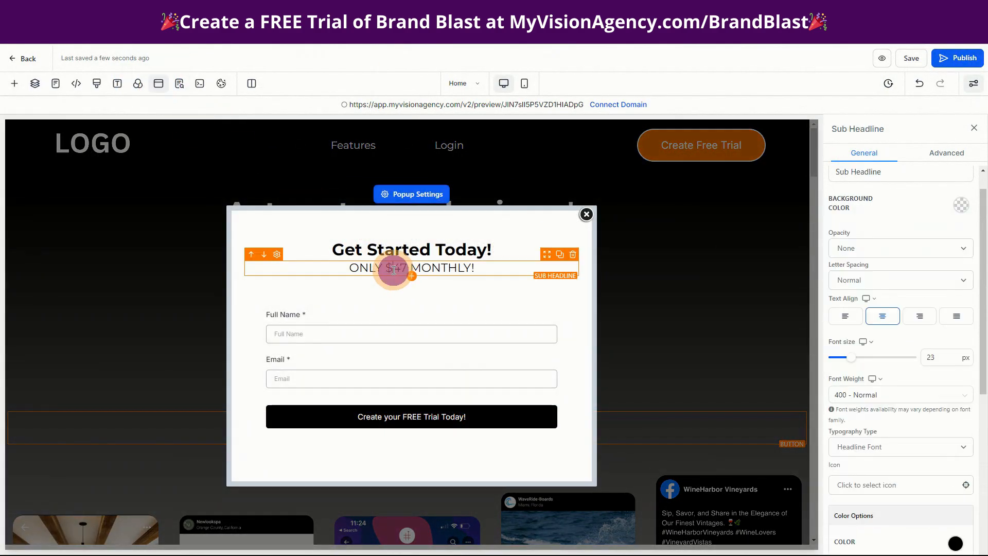
{"action": "double_click", "coordinate": [399, 268]}
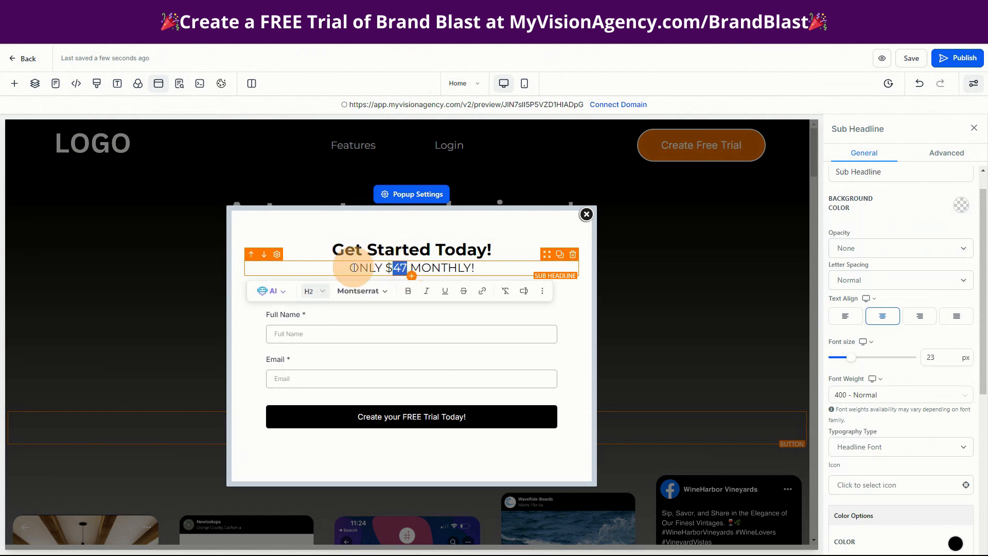
{"action": "left_click", "coordinate": [322, 248]}
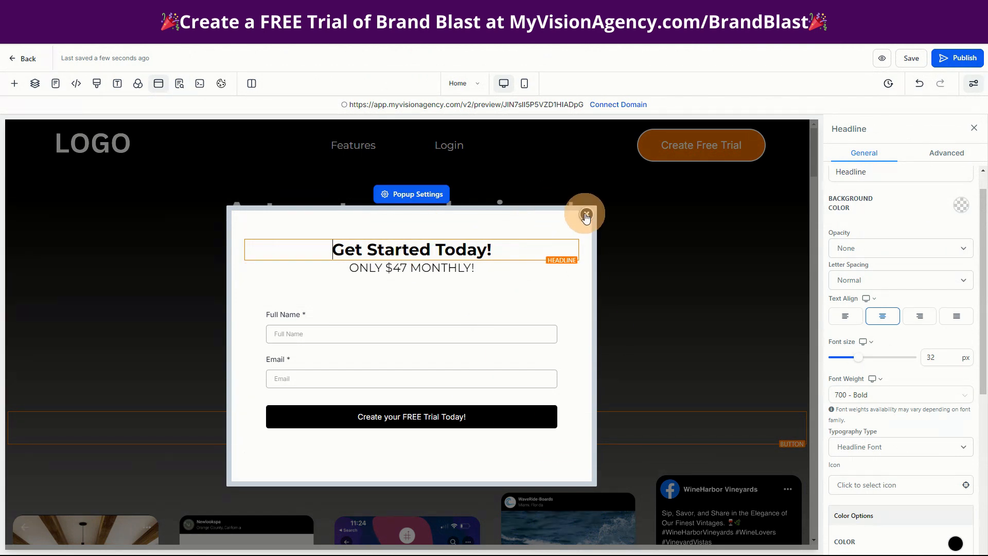
{"action": "left_click", "coordinate": [465, 346]}
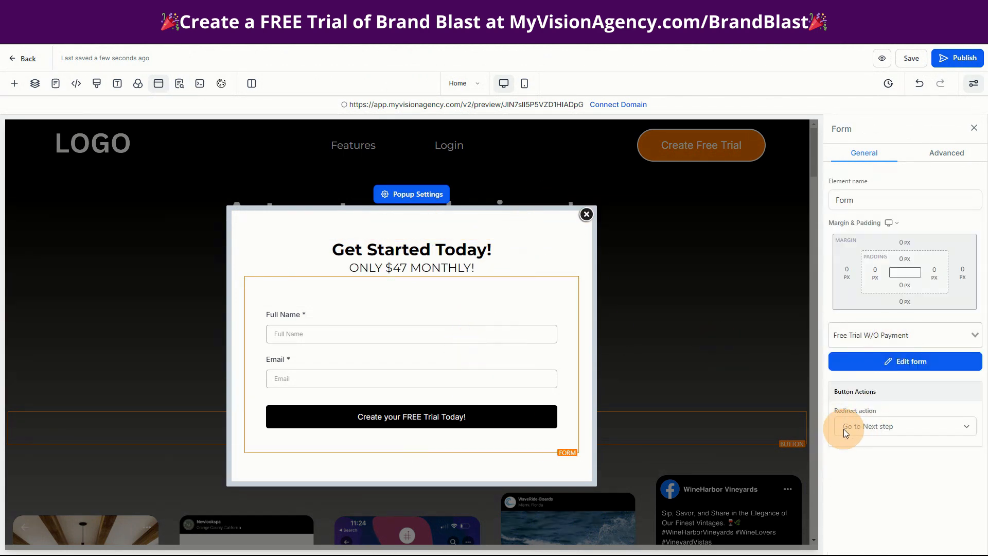
- Review the Thank you page's welcome and login details in the editor, and return to the funnel steps
{"action": "left_click", "coordinate": [461, 86]}
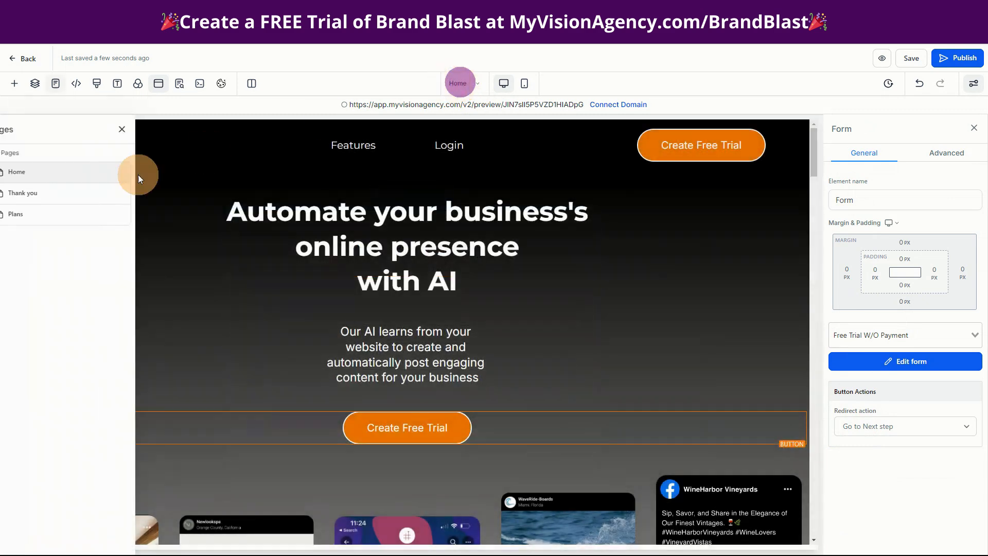
{"action": "left_click", "coordinate": [44, 194]}
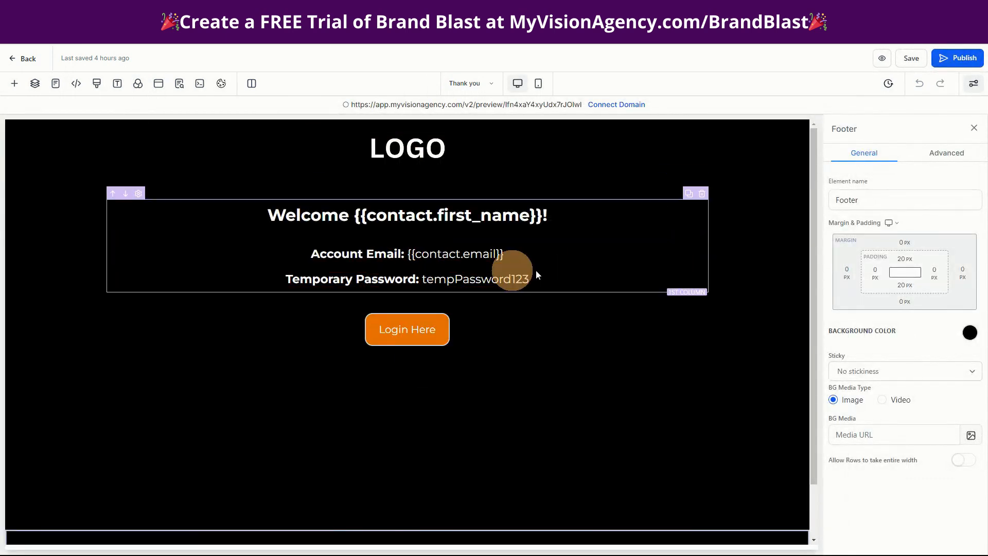
{"action": "left_click", "coordinate": [28, 61]}
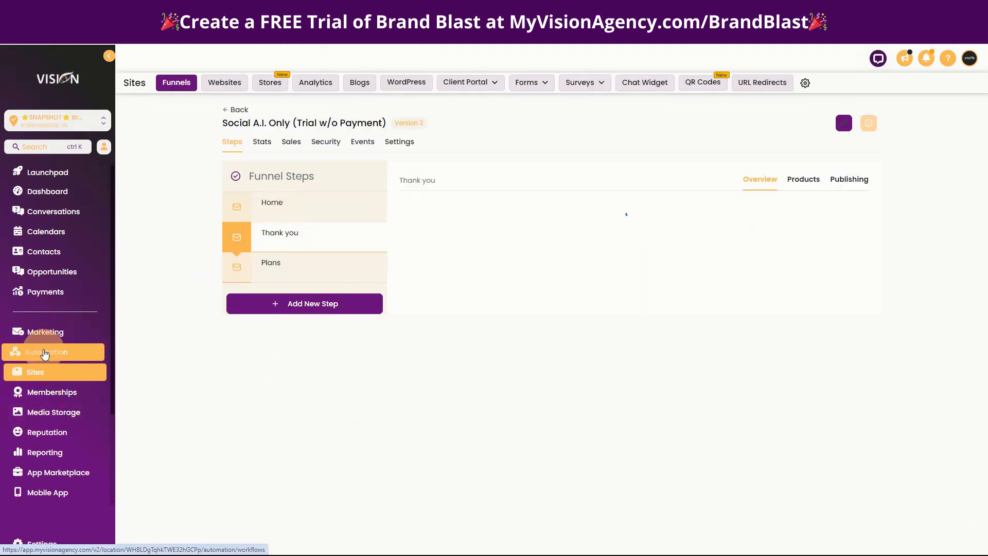
- Open the Social A.I. Only (W/O Payment) workflow and review its form trigger, Brand Blast (create) tag action and 30-day wait
{"action": "left_click", "coordinate": [62, 351]}
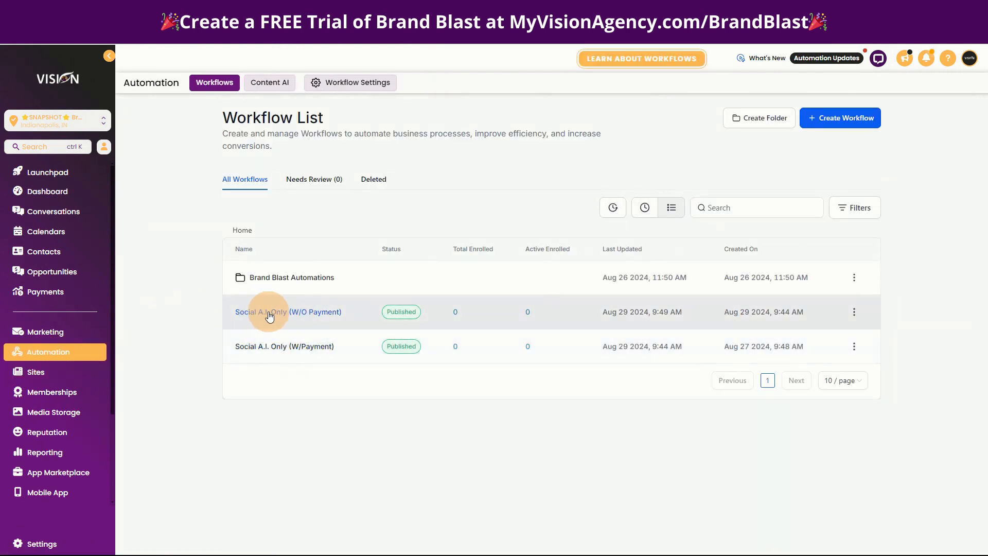
{"action": "left_click", "coordinate": [305, 314]}
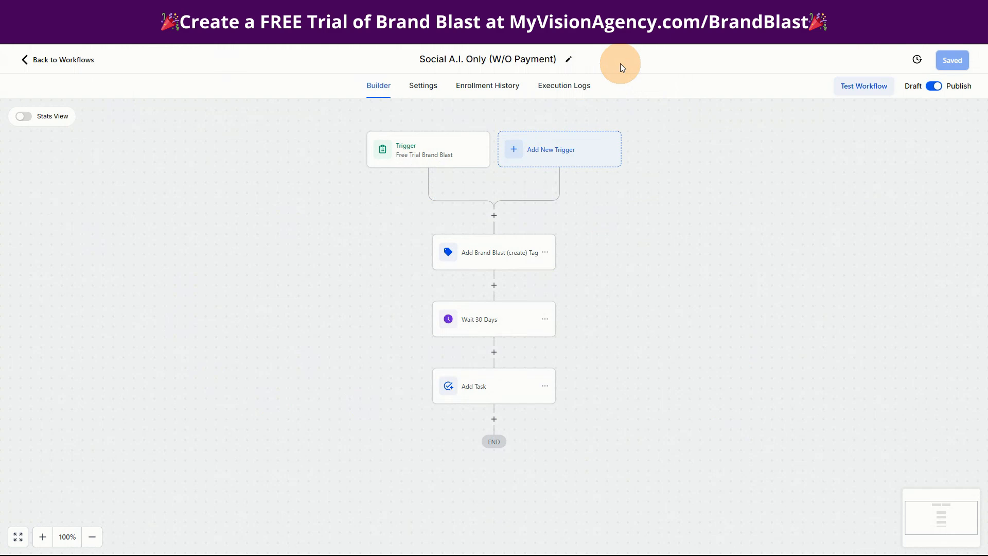
{"action": "left_click", "coordinate": [408, 149]}
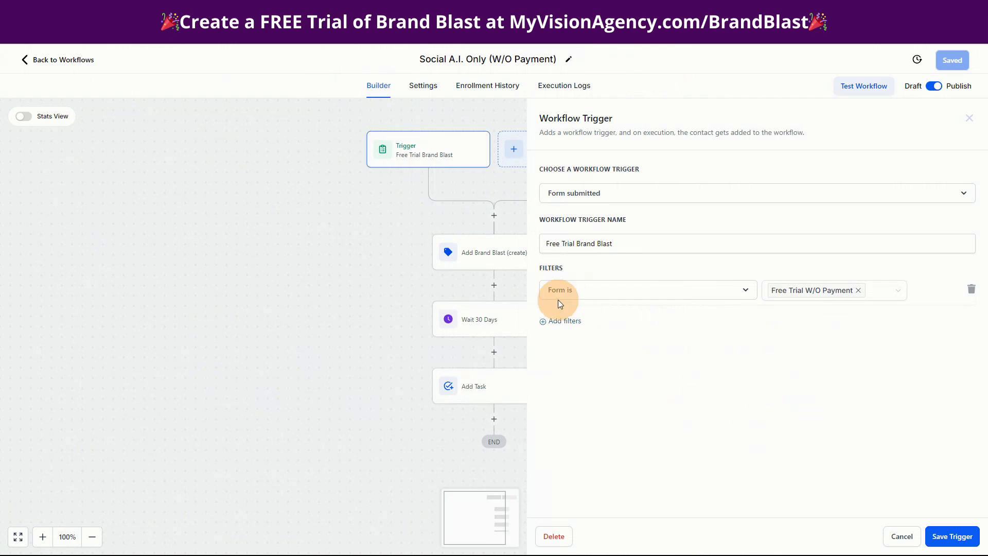
{"action": "left_click", "coordinate": [898, 538]}
{"action": "left_click", "coordinate": [495, 262]}
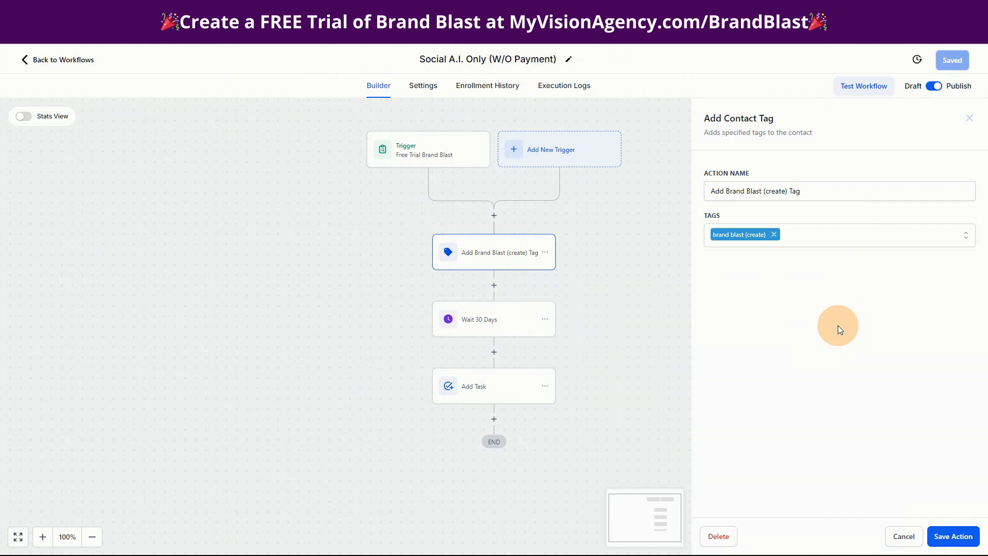
{"action": "left_click", "coordinate": [479, 314]}
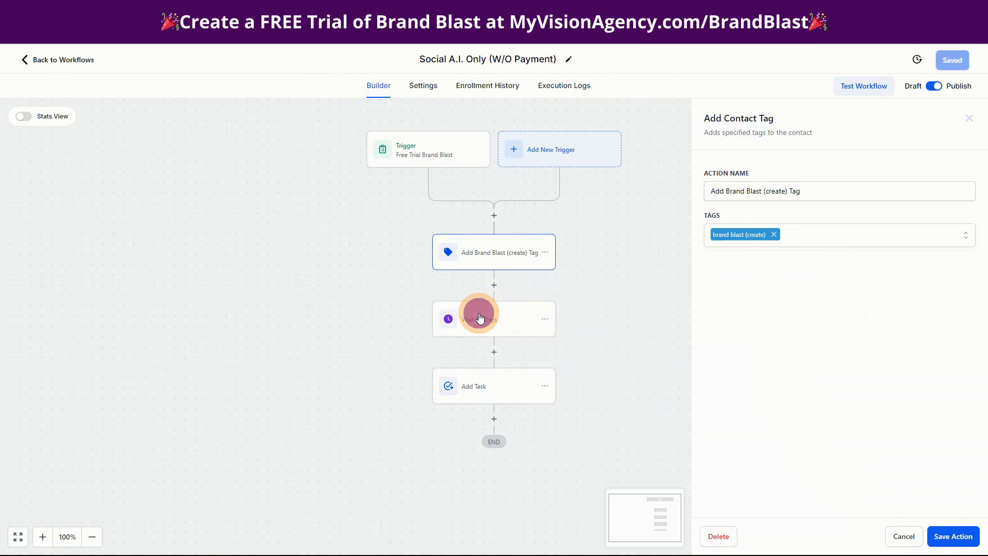
- Review the Add Task action's title and description, save the action and workflow, and return to the workflow list
{"action": "left_click", "coordinate": [468, 387]}
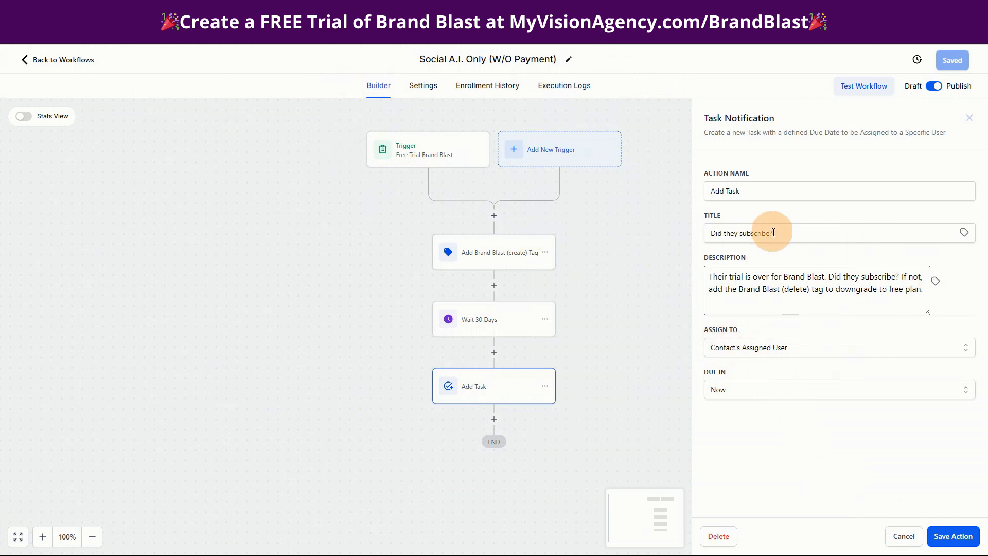
{"action": "left_click_drag", "start_coordinate": [783, 233], "coordinate": [709, 233]}
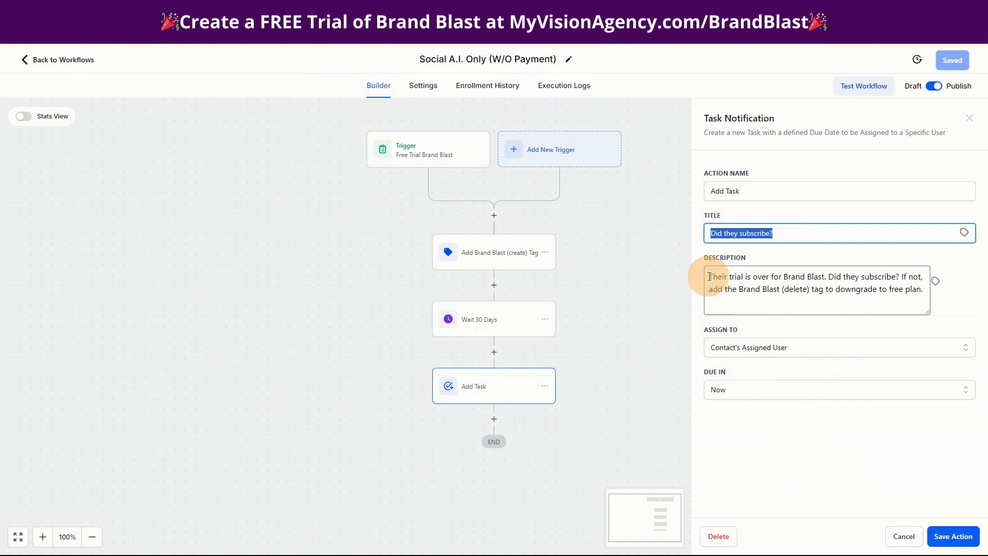
{"action": "left_click_drag", "start_coordinate": [709, 277], "coordinate": [917, 301]}
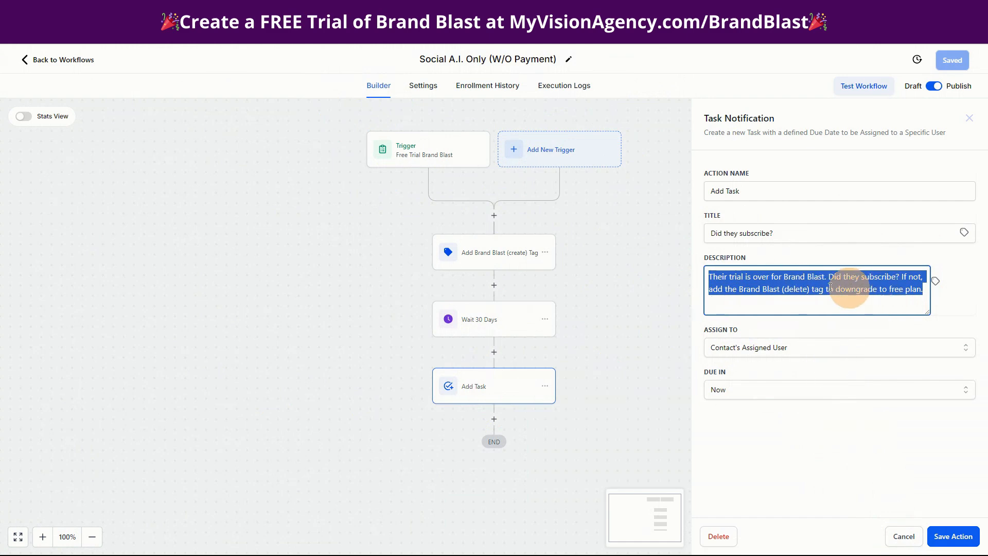
{"action": "left_click", "coordinate": [795, 289]}
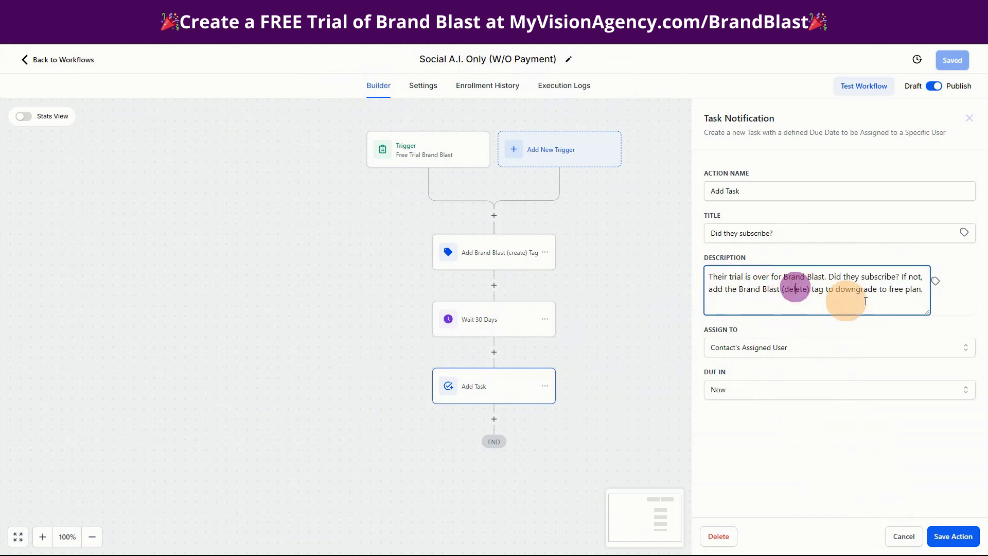
{"action": "left_click", "coordinate": [952, 536]}
{"action": "left_click", "coordinate": [954, 61]}
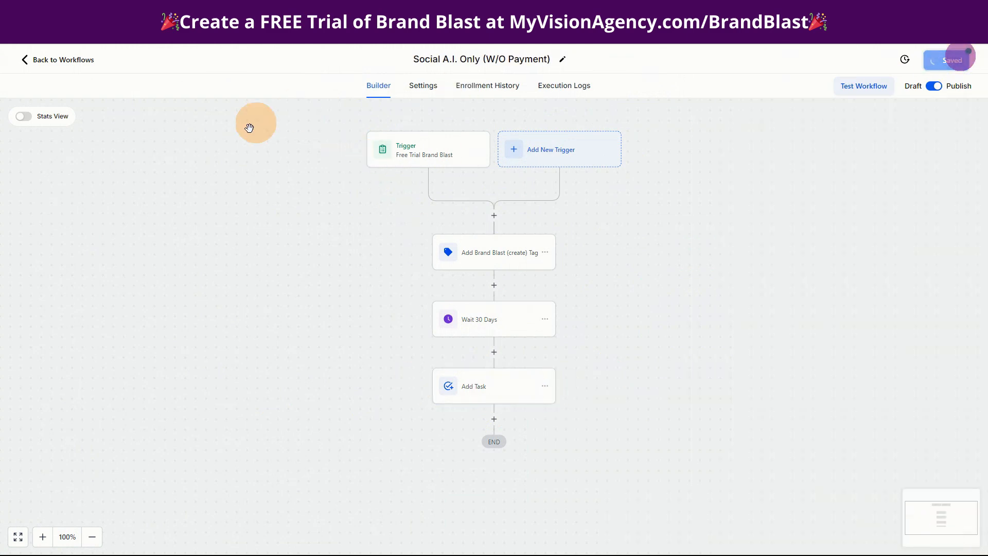
{"action": "left_click", "coordinate": [60, 59]}
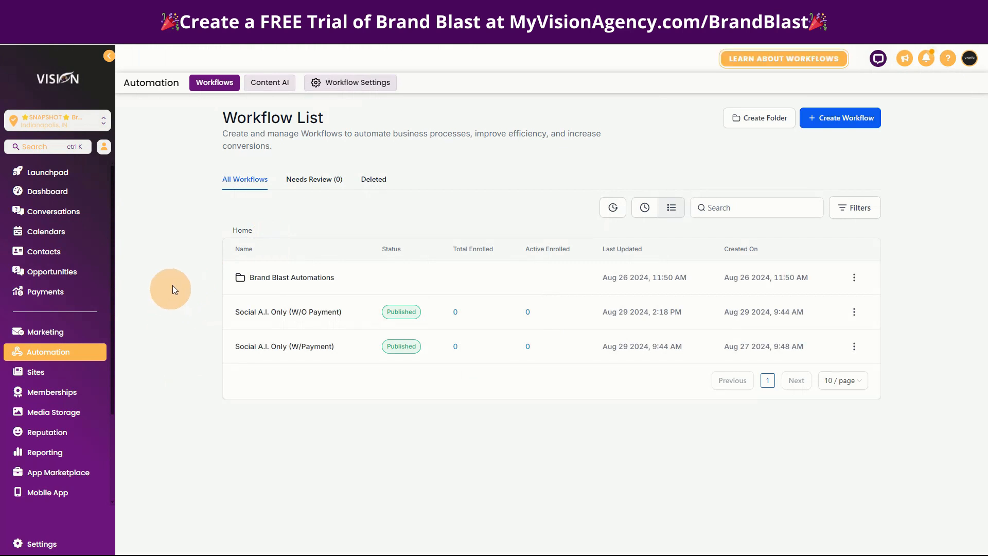
- Look into the Social A.I. (Vision Members) funnel briefly and return to the funnel list
{"action": "left_click", "coordinate": [67, 368]}
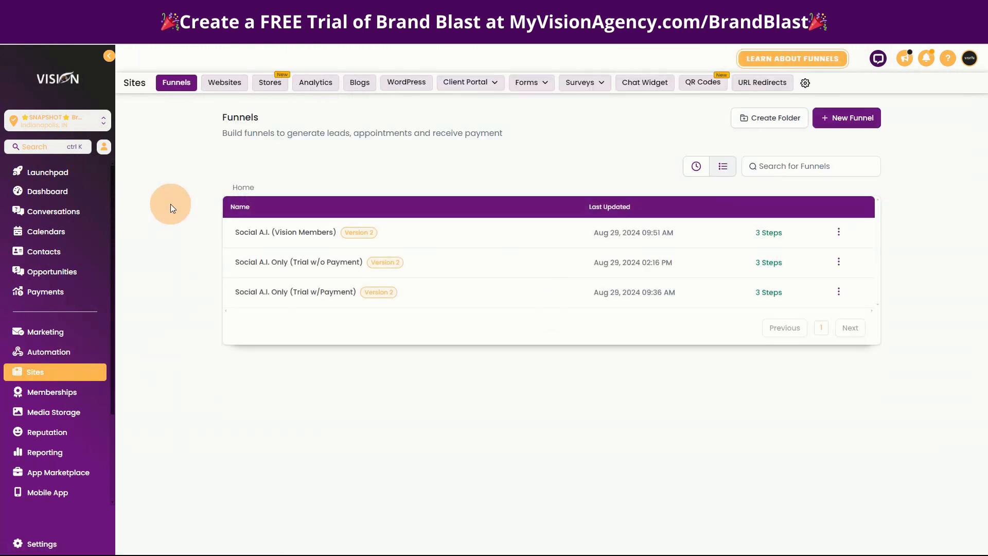
{"action": "left_click", "coordinate": [278, 234]}
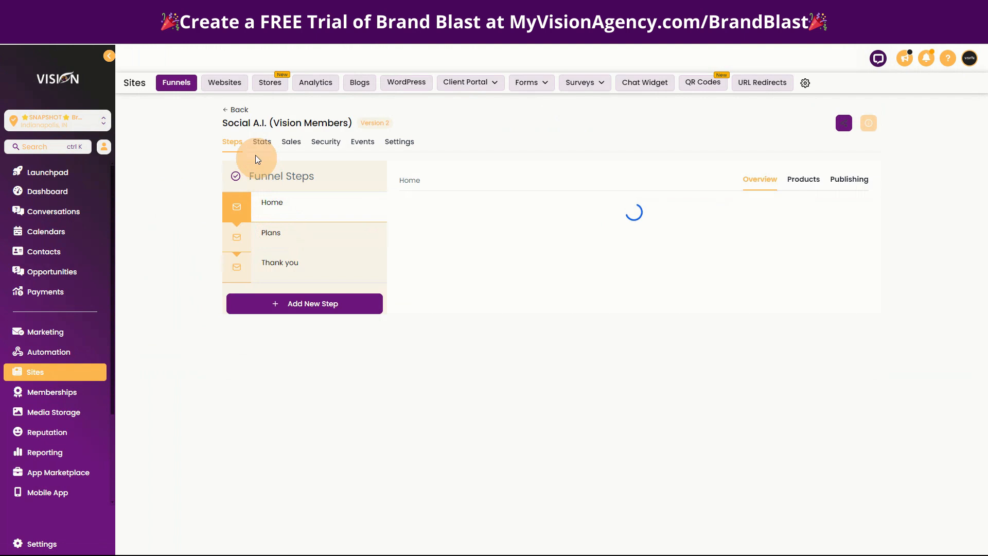
{"action": "left_click", "coordinate": [237, 111]}
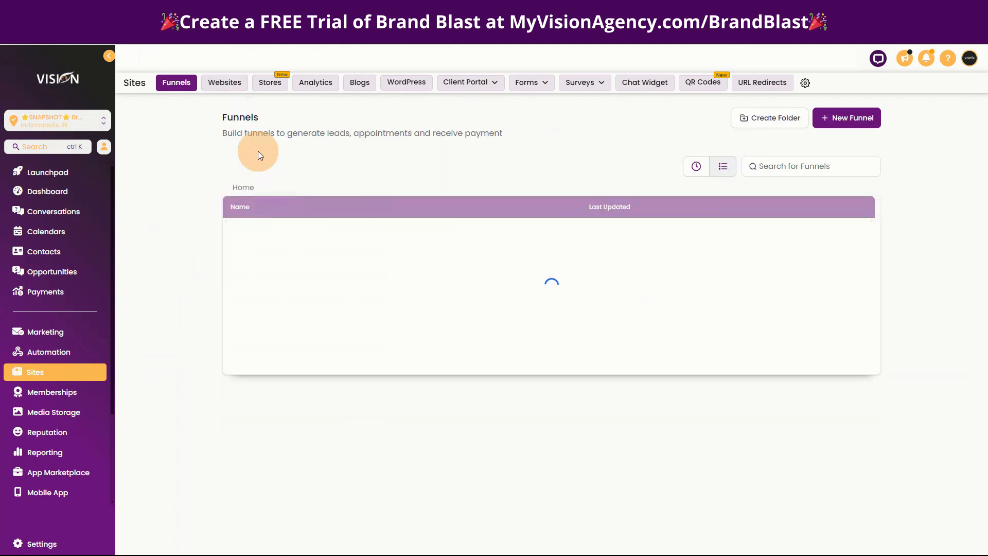
- Check the Social A.I. Only (Trial w/Payment) funnel's steps, and highlight the Sign Up URL in the My Vision Agency branding details
{"action": "left_click", "coordinate": [272, 291]}
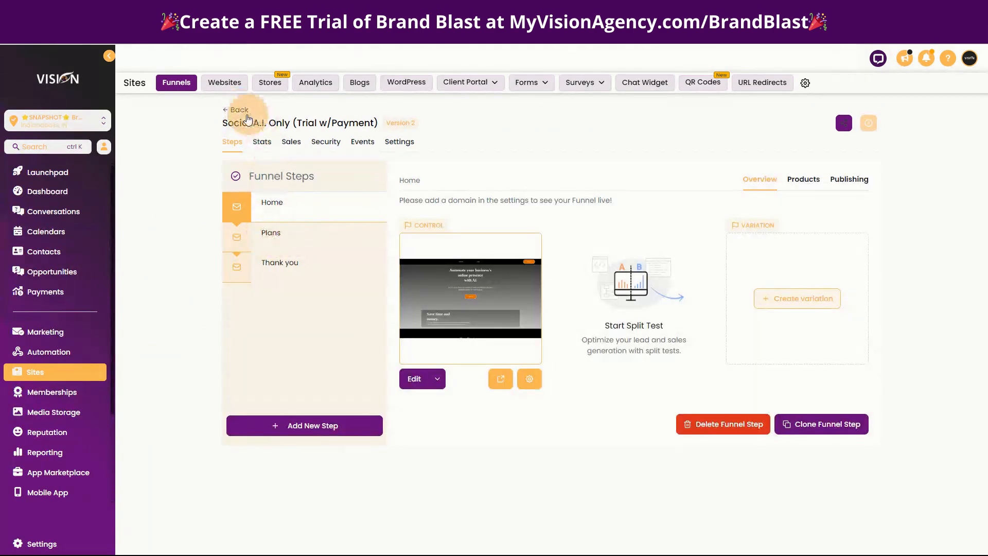
{"action": "left_click", "coordinate": [239, 111]}
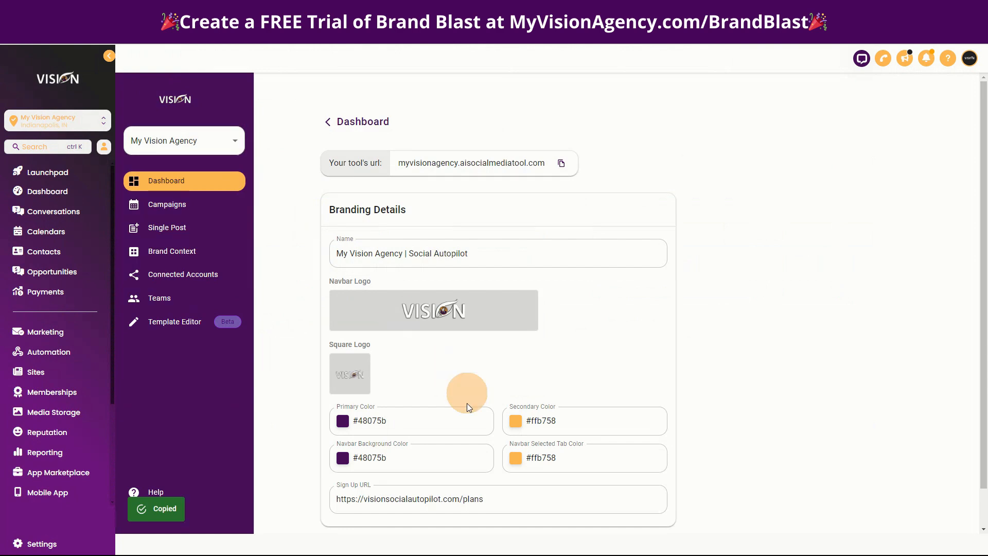
{"action": "left_click", "coordinate": [499, 500]}
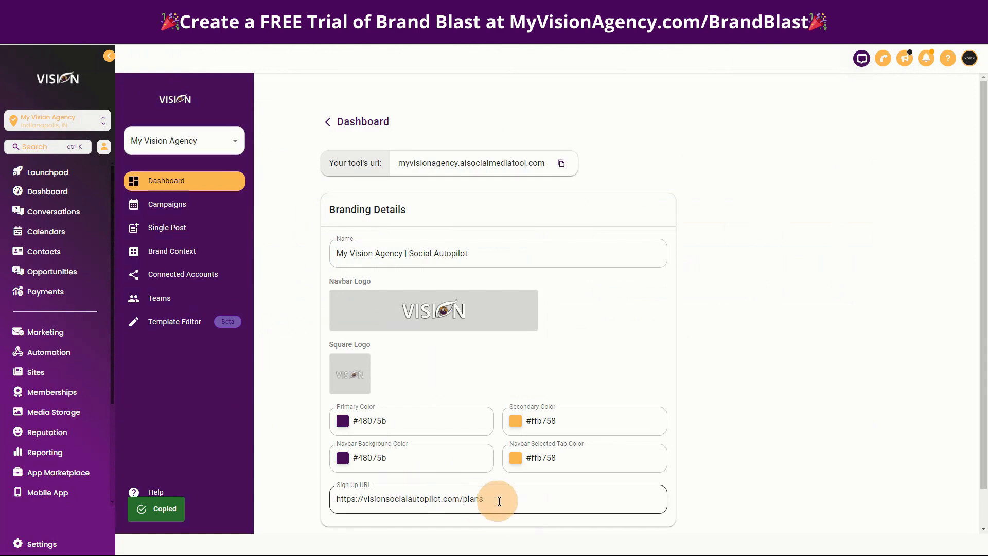
{"action": "left_click_drag", "start_coordinate": [494, 499], "coordinate": [333, 498]}
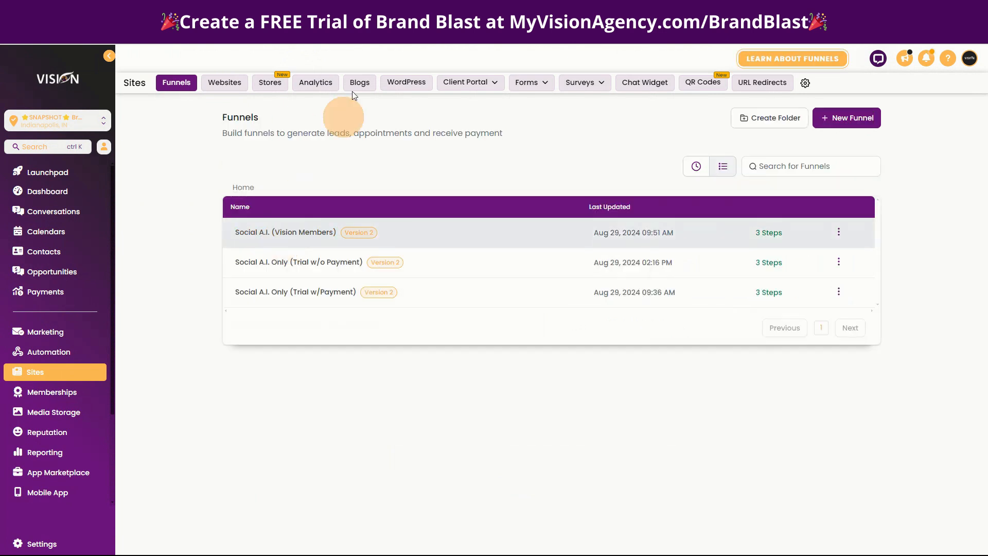
- Open the Social A.I. (Vision Members) funnel and preview its Home and Plans pages
{"action": "left_click", "coordinate": [311, 237]}
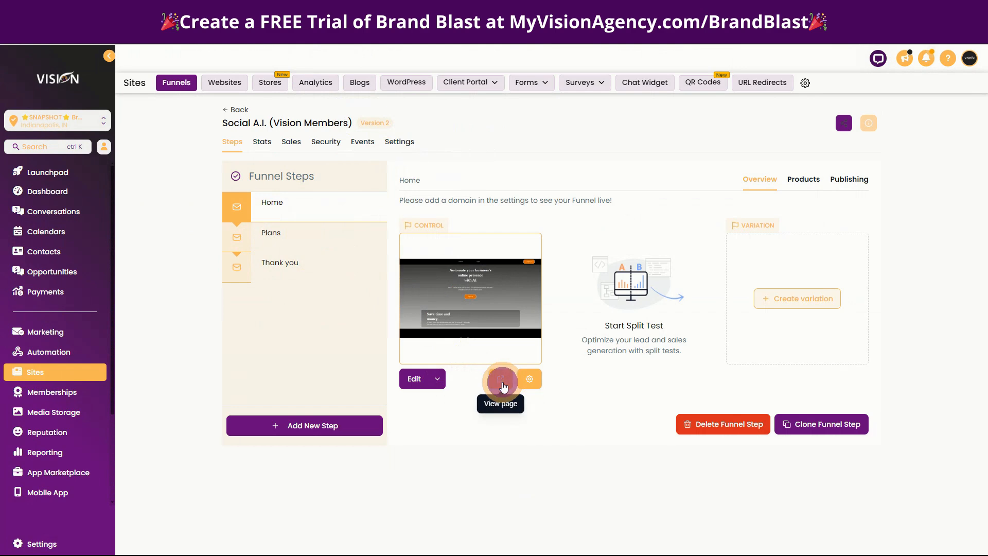
{"action": "left_click", "coordinate": [502, 381]}
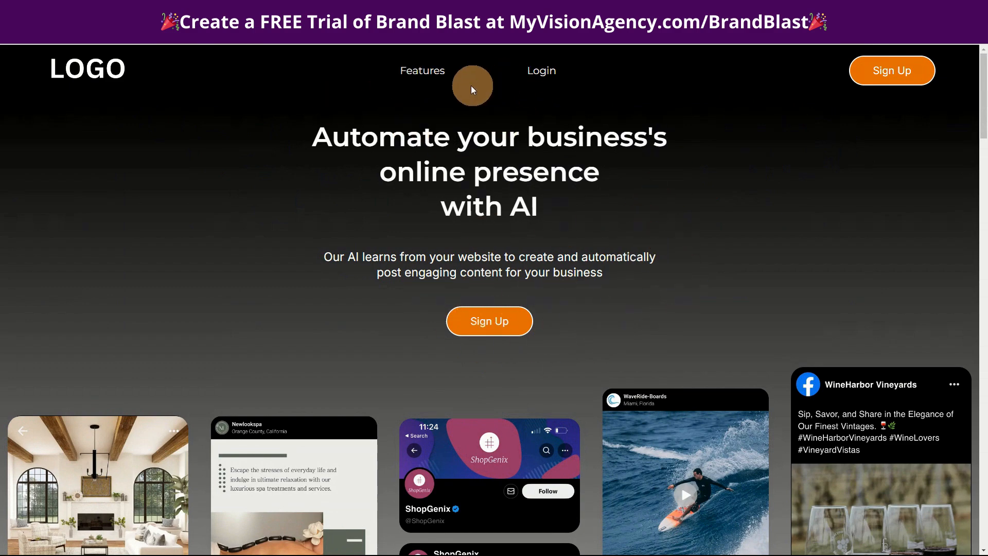
{"action": "scroll", "coordinate": [723, 317], "scroll_direction": "down", "scroll_amount": 7}
{"action": "scroll", "coordinate": [721, 317], "scroll_direction": "up", "scroll_amount": 7}
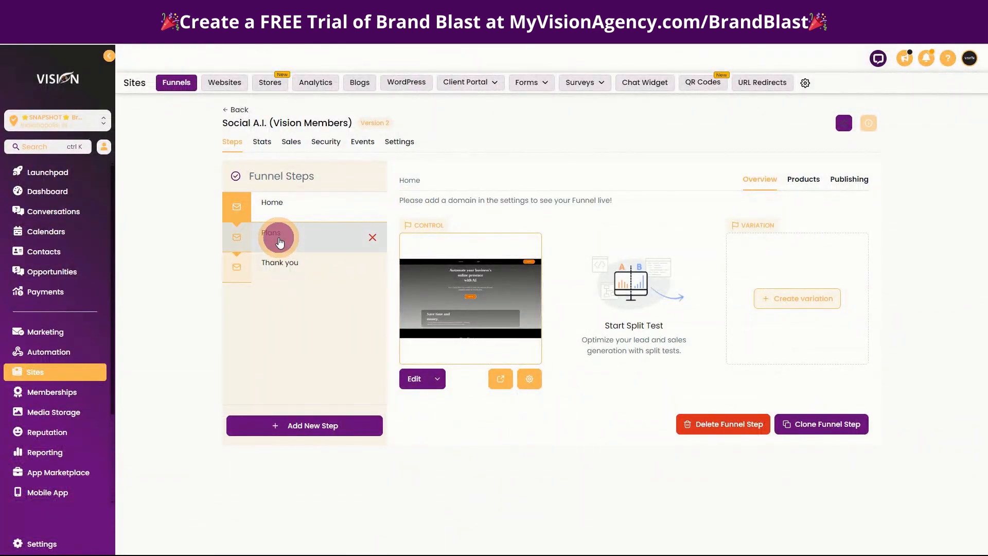
{"action": "left_click", "coordinate": [276, 238]}
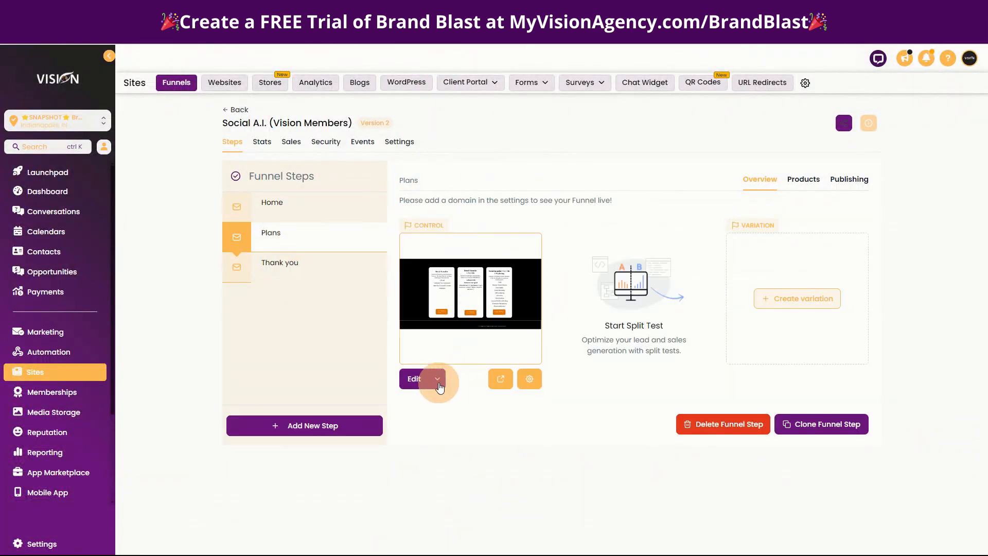
{"action": "left_click", "coordinate": [499, 380]}
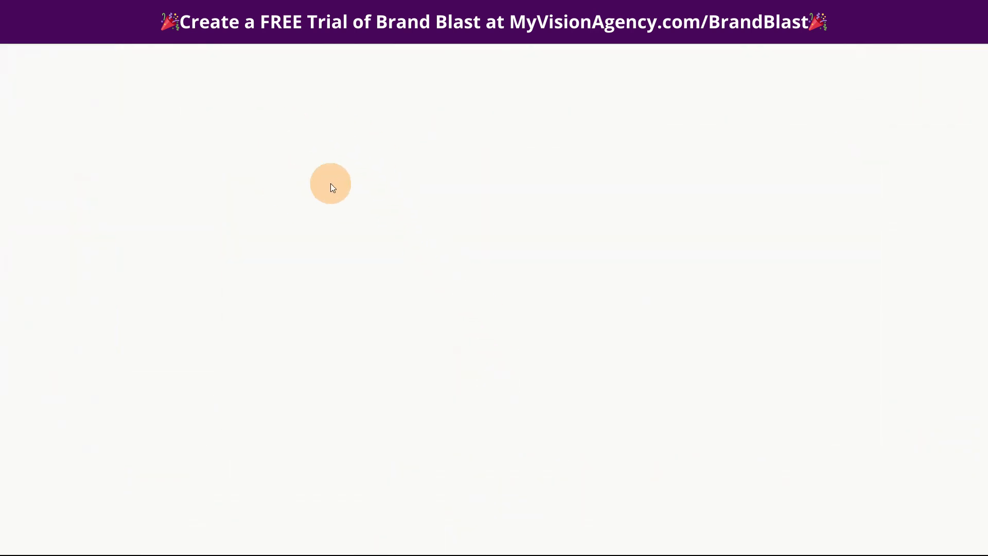
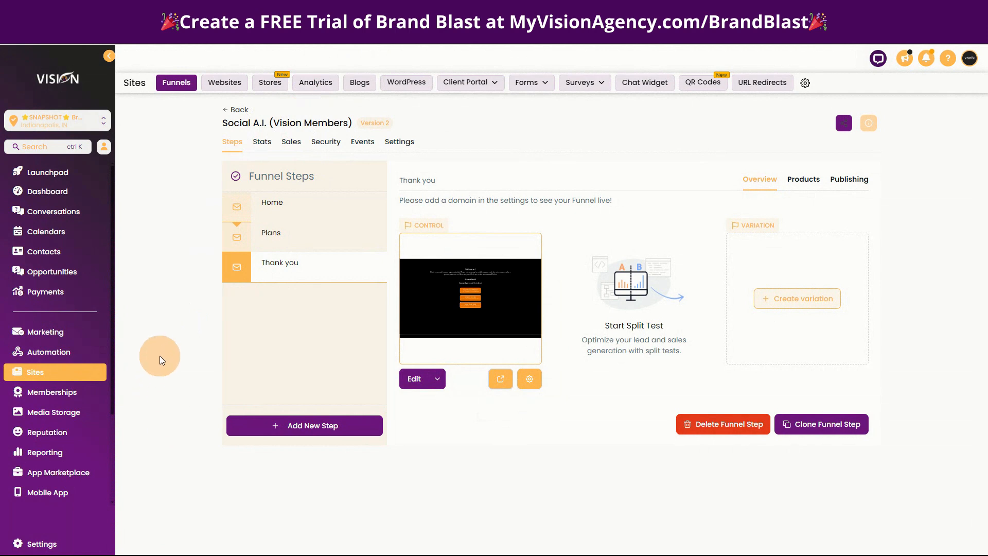
- Open the Brand Blast folder of custom values in the sub-account settings
{"action": "left_click", "coordinate": [39, 546]}
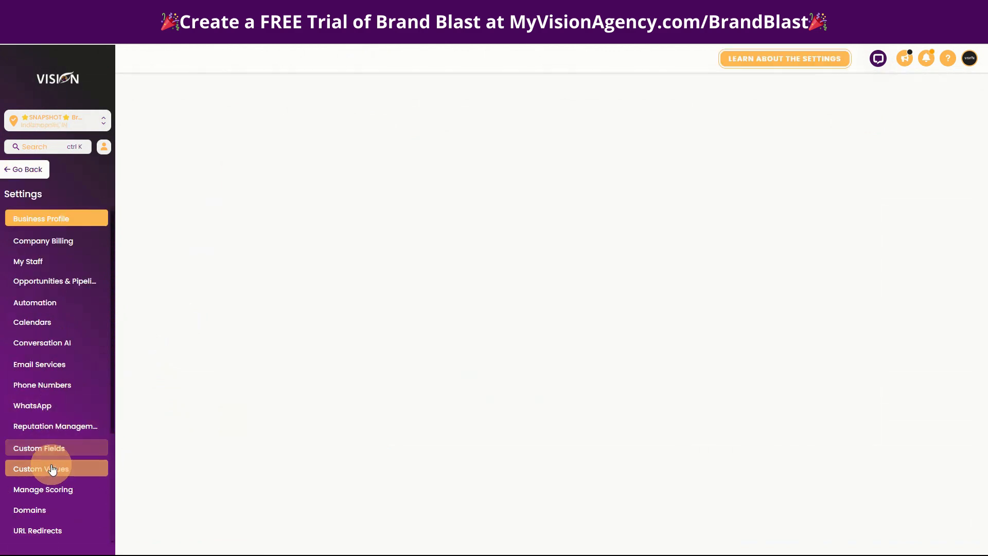
{"action": "left_click", "coordinate": [53, 472]}
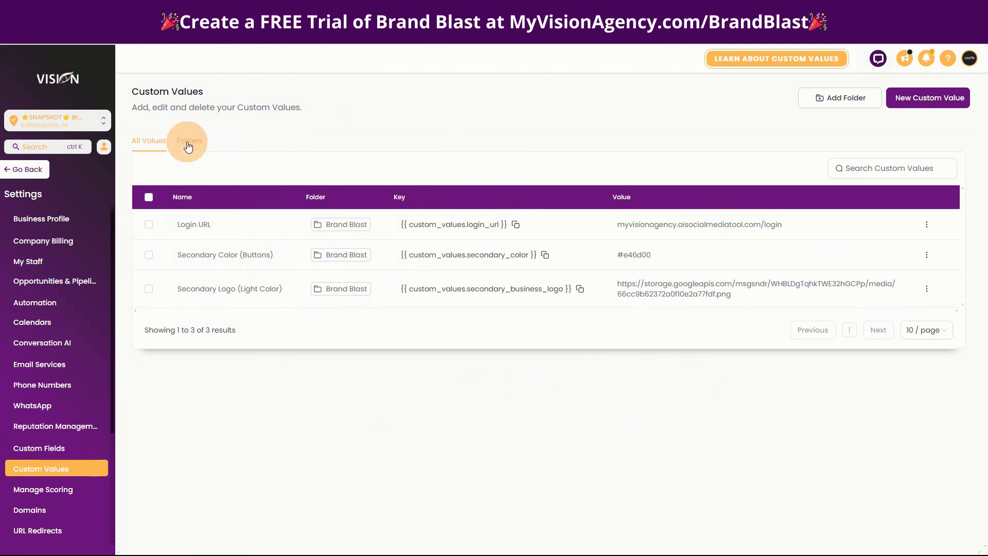
{"action": "left_click", "coordinate": [188, 148]}
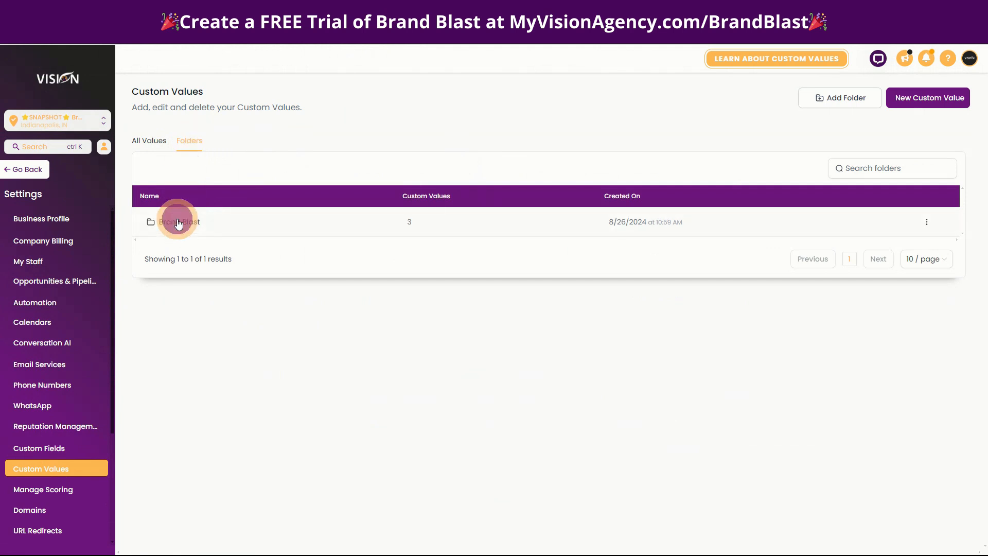
{"action": "left_click", "coordinate": [178, 222]}
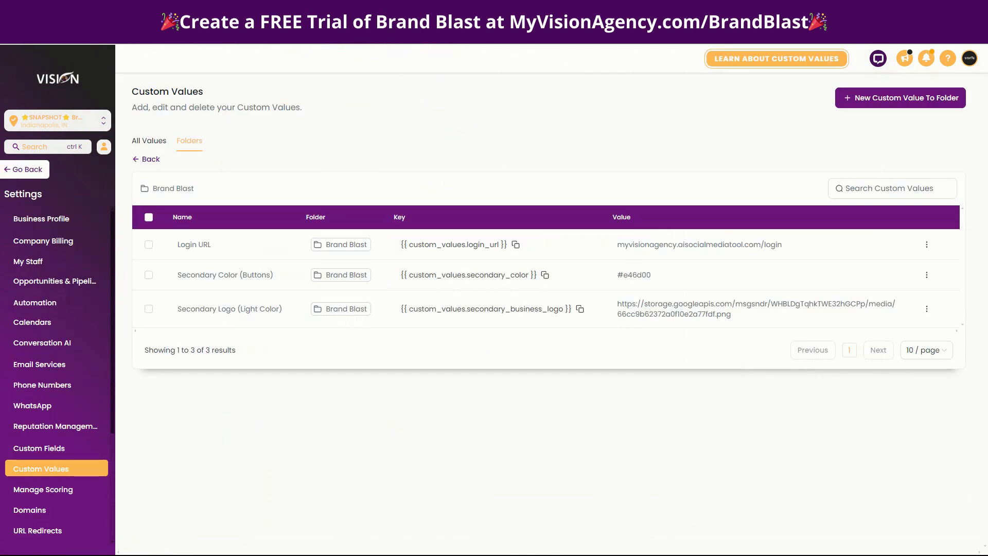
{"action": "left_click", "coordinate": [926, 244]}
{"action": "left_click", "coordinate": [929, 278]}
{"action": "left_click", "coordinate": [370, 315]}
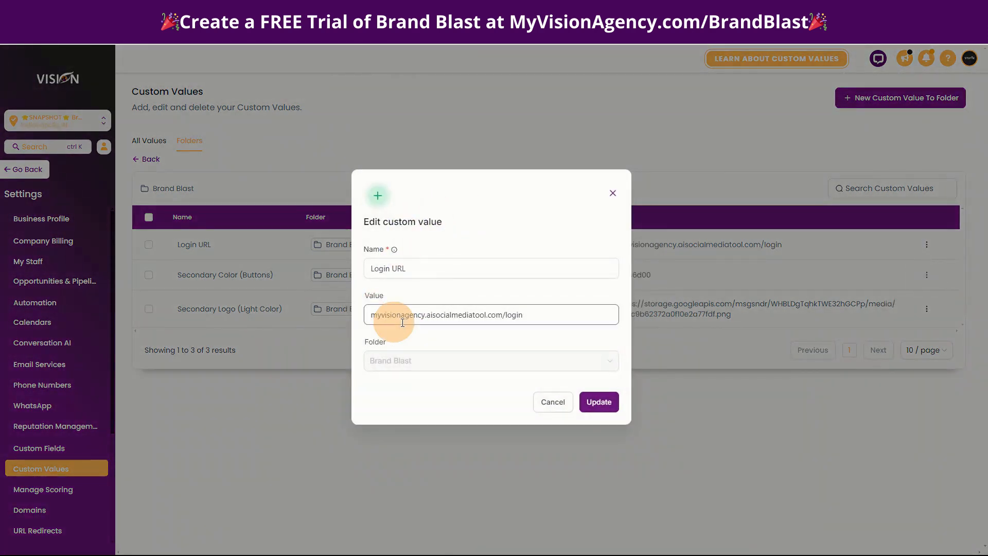
{"action": "left_click", "coordinate": [370, 315]}
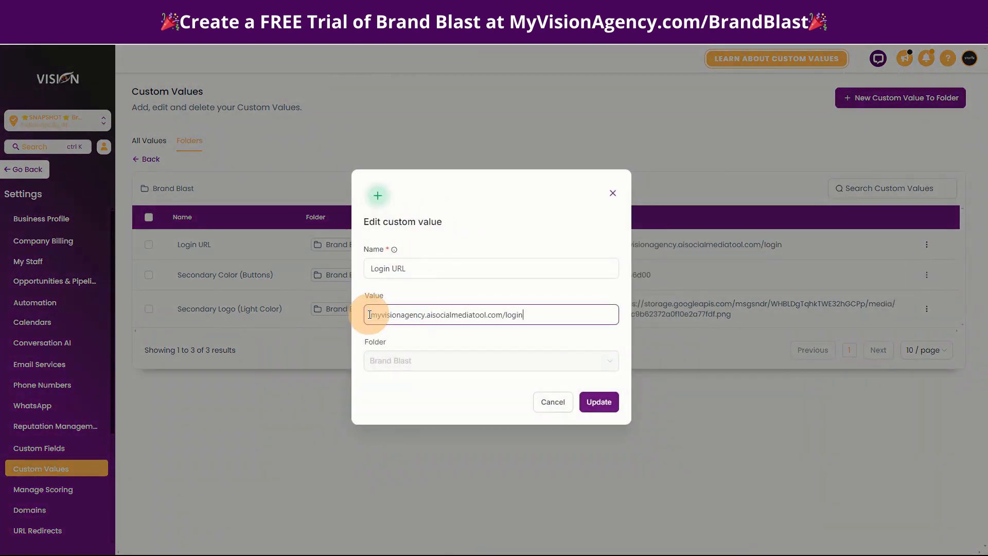
{"action": "left_click", "coordinate": [372, 315]}
{"action": "type", "text": "https"}
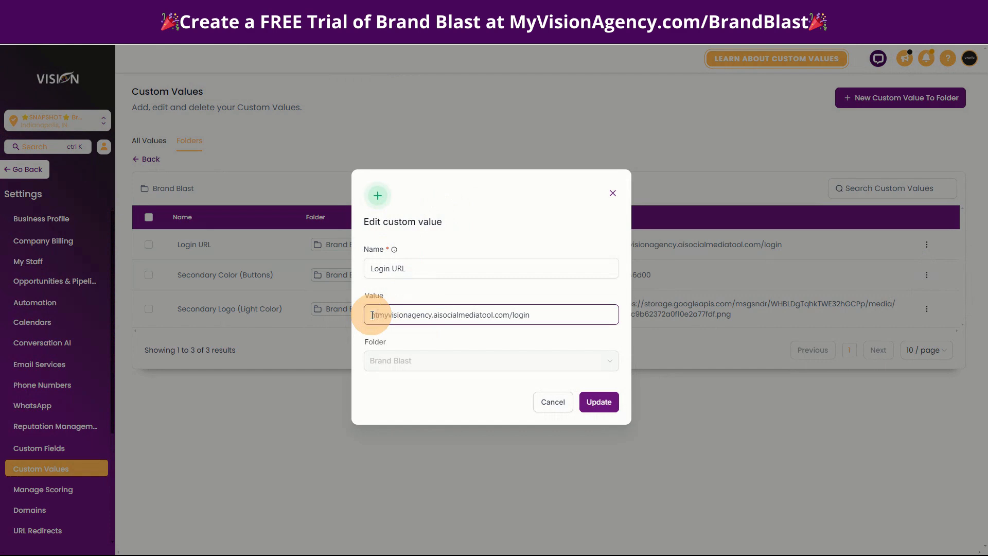
{"action": "type", "text": "://"}
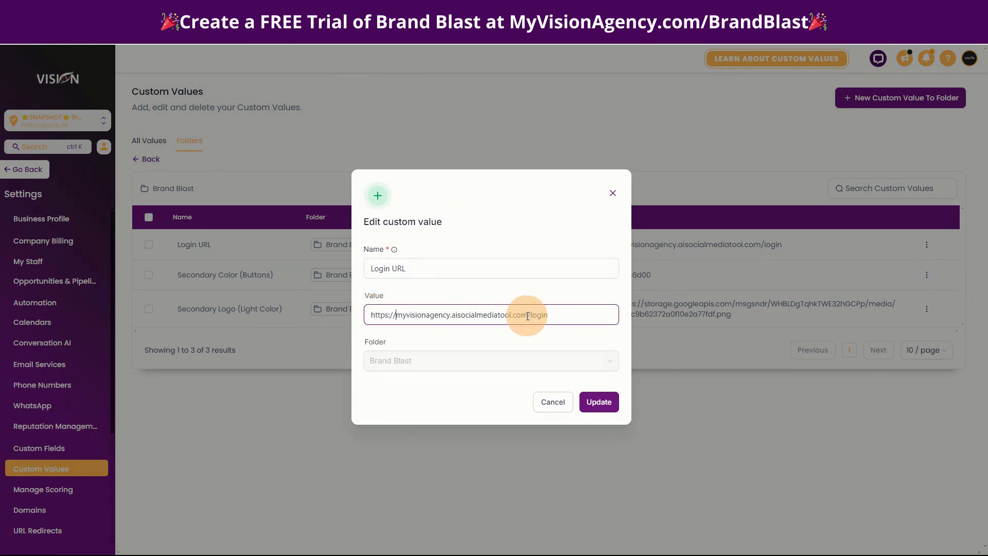
{"action": "left_click_drag", "start_coordinate": [528, 314], "coordinate": [568, 315]}
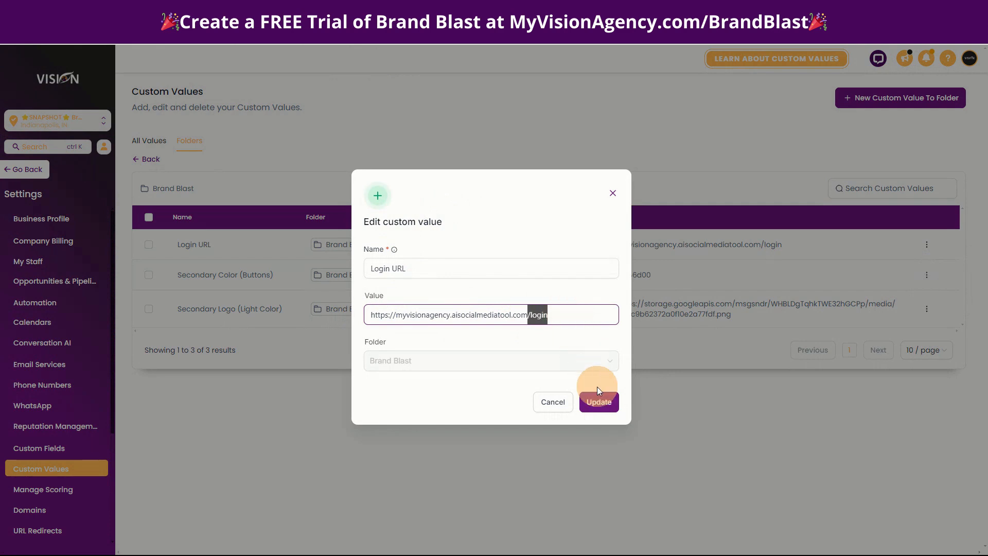
{"action": "left_click", "coordinate": [599, 402]}
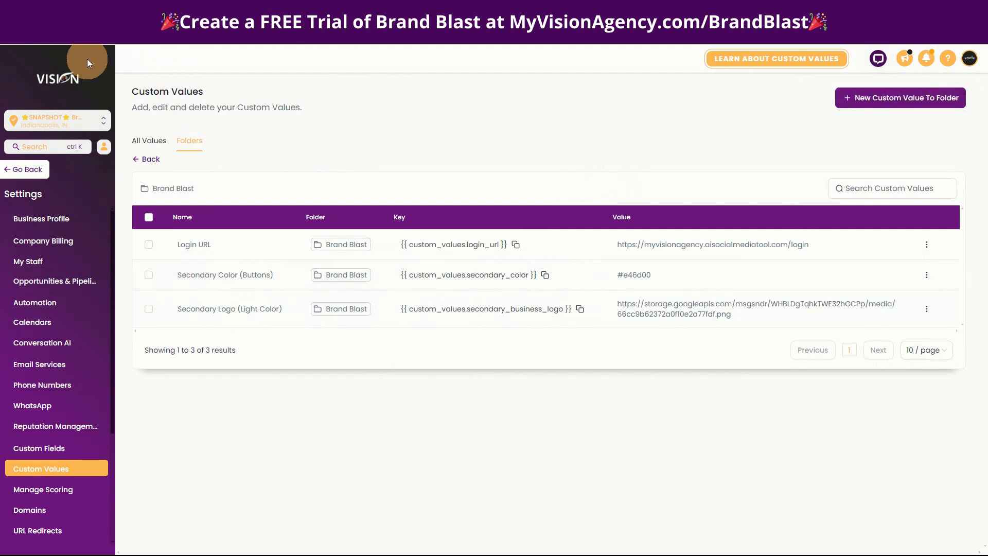
- Copy the light blue from the Demo Brand kit in Canva, and update the Secondary Color (Buttons) custom value to #59cdff
{"action": "left_click", "coordinate": [62, 10]}
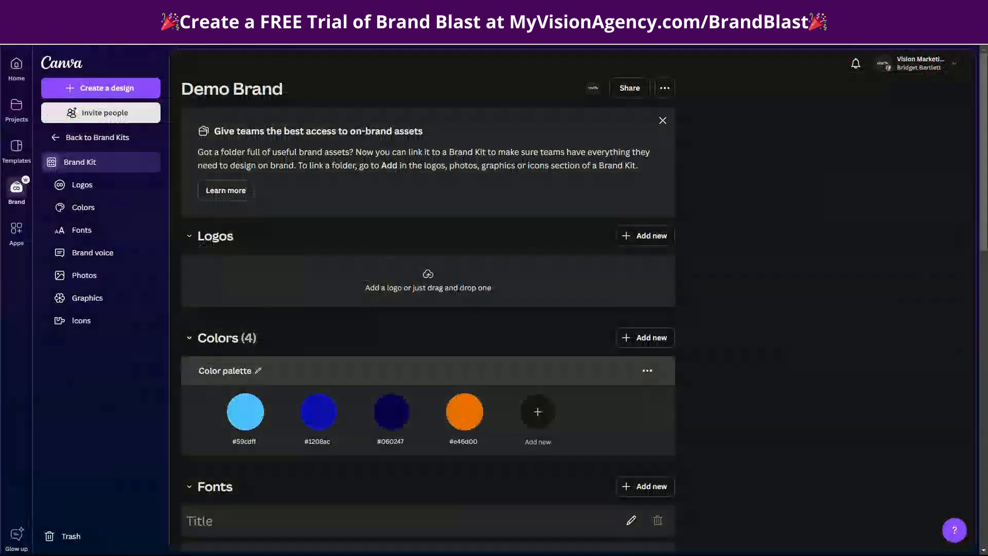
{"action": "left_click", "coordinate": [244, 410]}
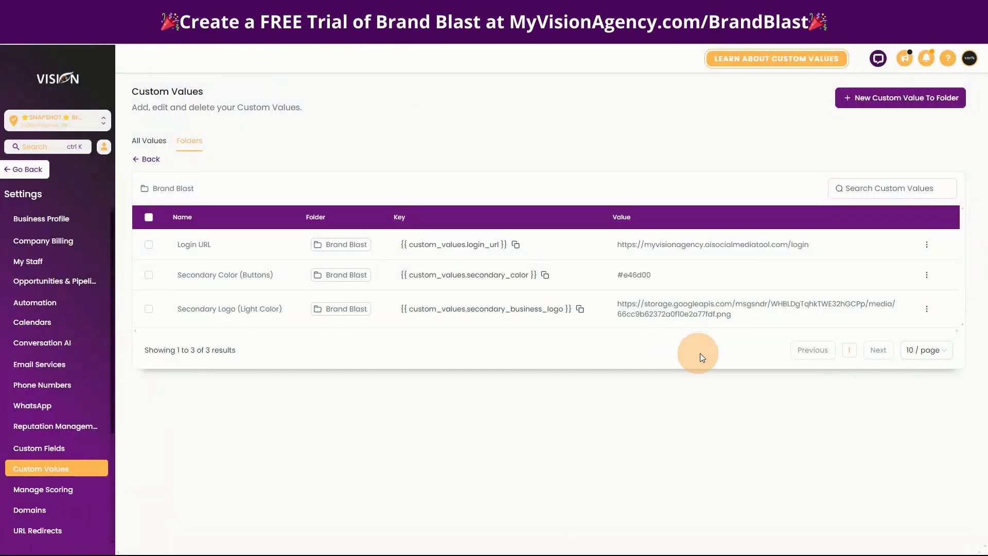
{"action": "left_click", "coordinate": [926, 274]}
{"action": "left_click", "coordinate": [926, 309]}
{"action": "left_click_drag", "start_coordinate": [419, 319], "coordinate": [366, 318]}
{"action": "type", "text": "#59cdff"}
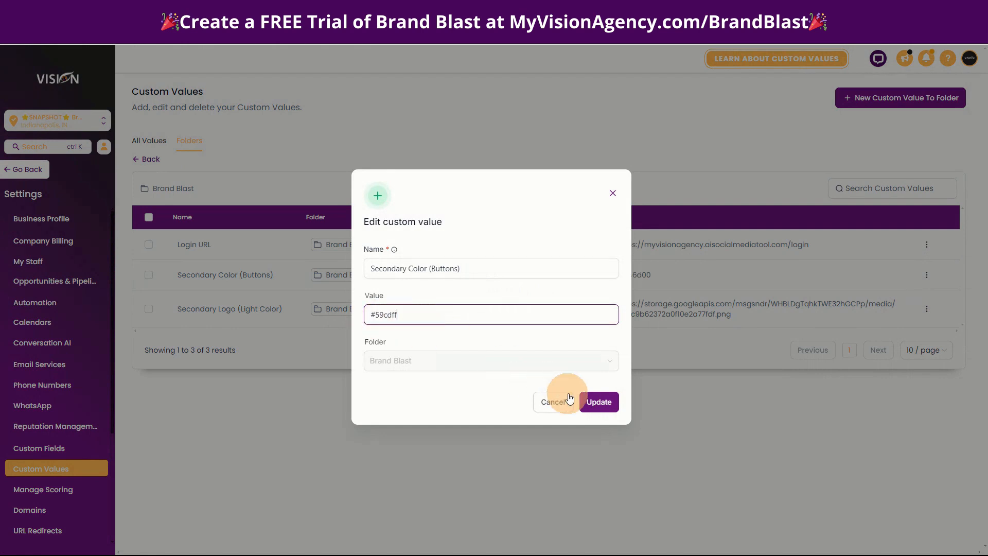
{"action": "left_click", "coordinate": [599, 404]}
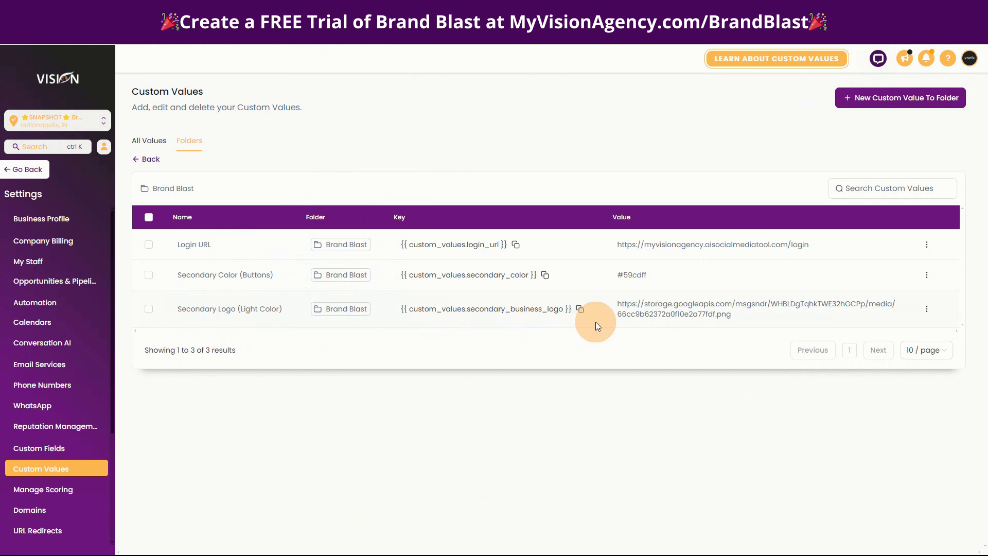
- Go to the Relocated Item folder in Media Storage and copy the link to LOGO.png
{"action": "left_click", "coordinate": [18, 172]}
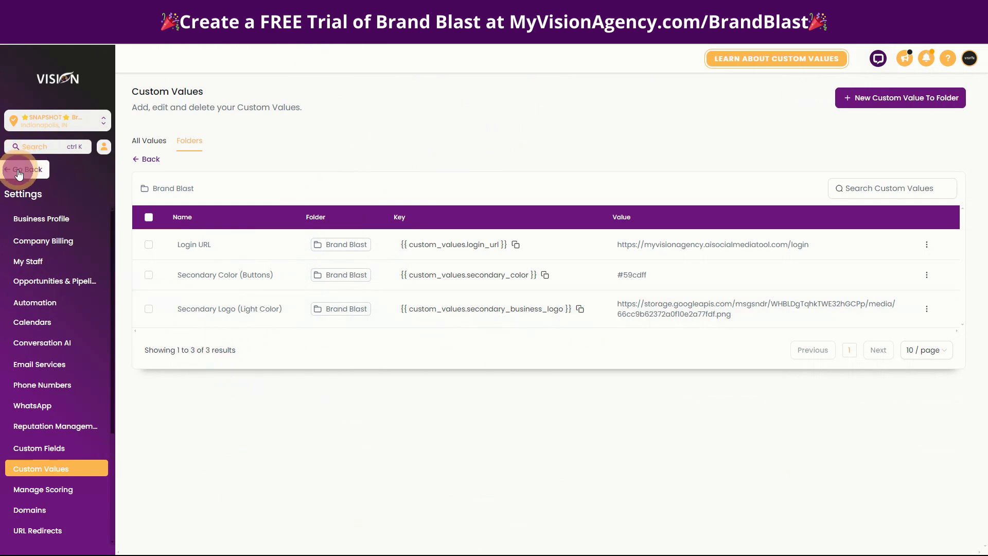
{"action": "left_click", "coordinate": [93, 409]}
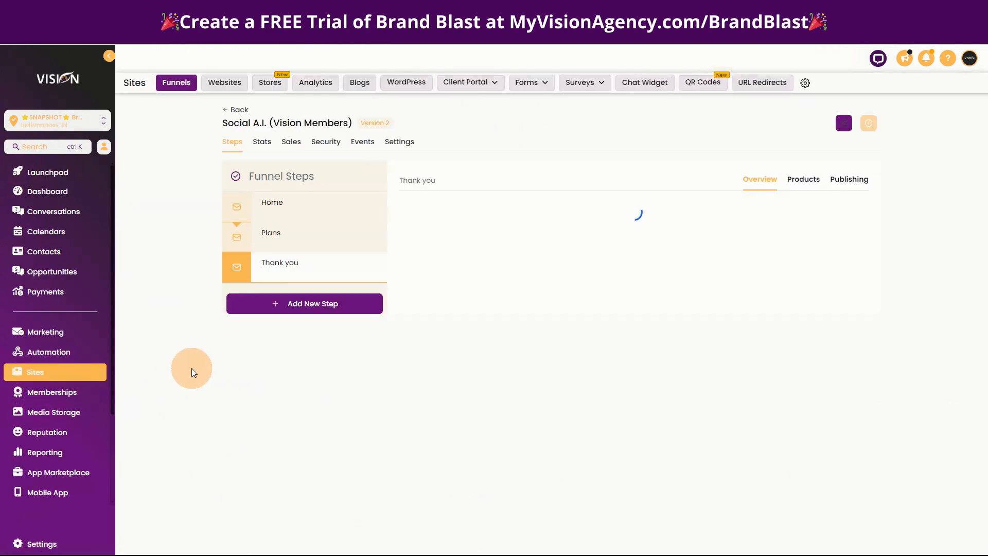
{"action": "left_click", "coordinate": [69, 417]}
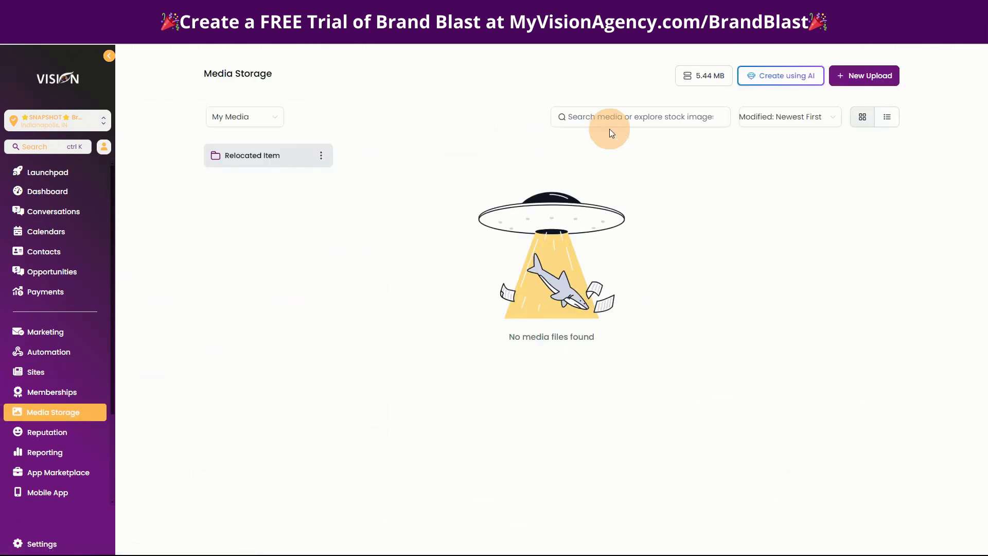
{"action": "left_click", "coordinate": [253, 163]}
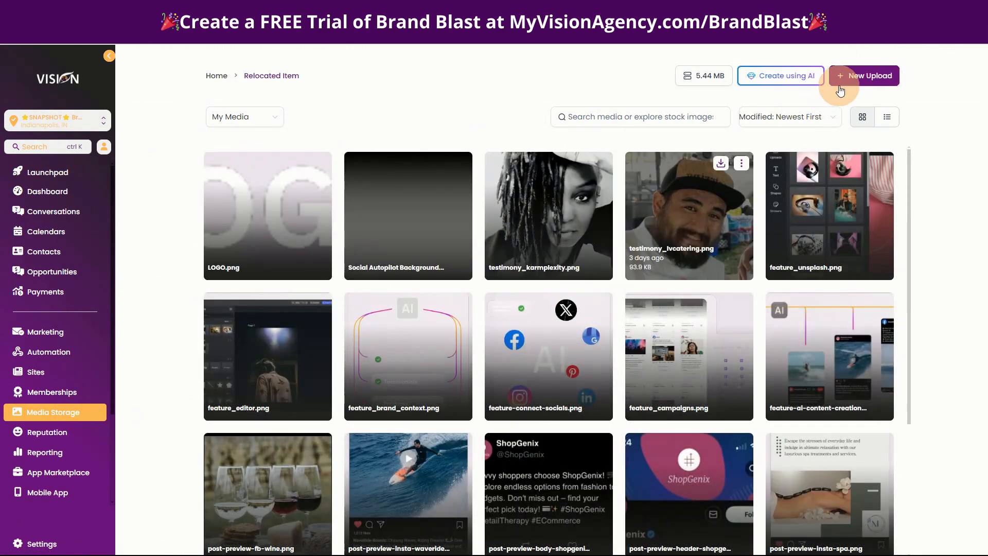
{"action": "left_click", "coordinate": [320, 165]}
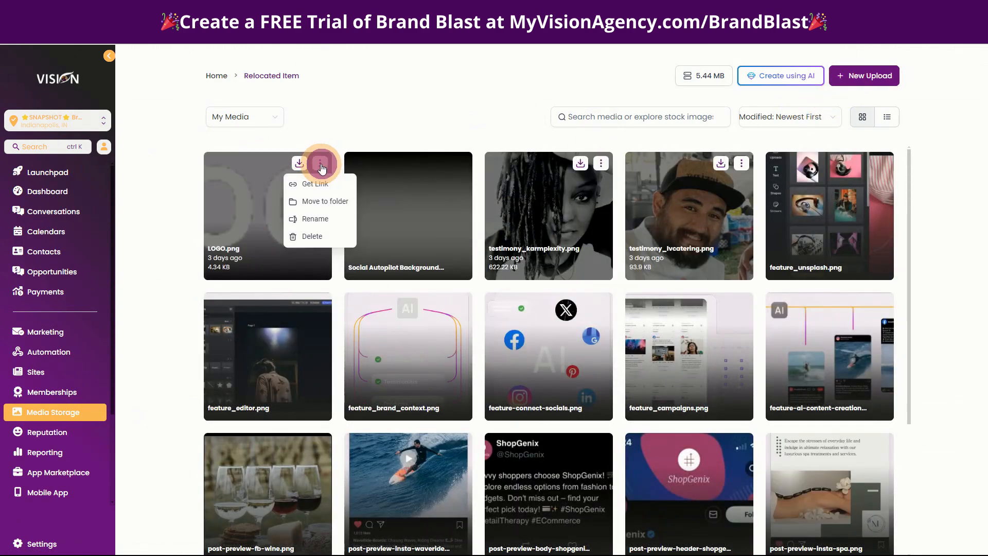
{"action": "left_click", "coordinate": [315, 185]}
- Return to the custom values, bring up the options for Secondary Logo (Light Color), and dismiss them without editing
{"action": "left_click", "coordinate": [44, 544]}
{"action": "left_click", "coordinate": [47, 469]}
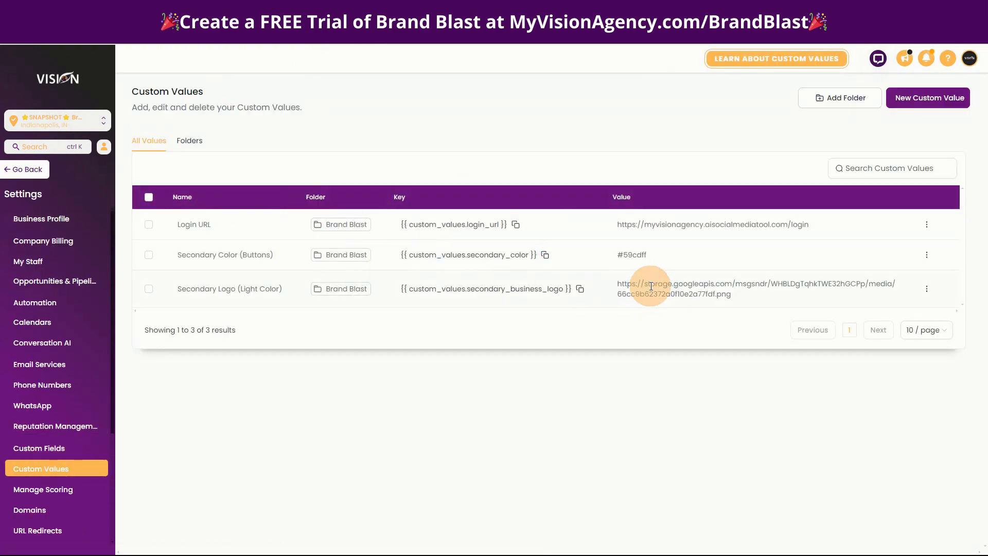
{"action": "left_click", "coordinate": [926, 288]}
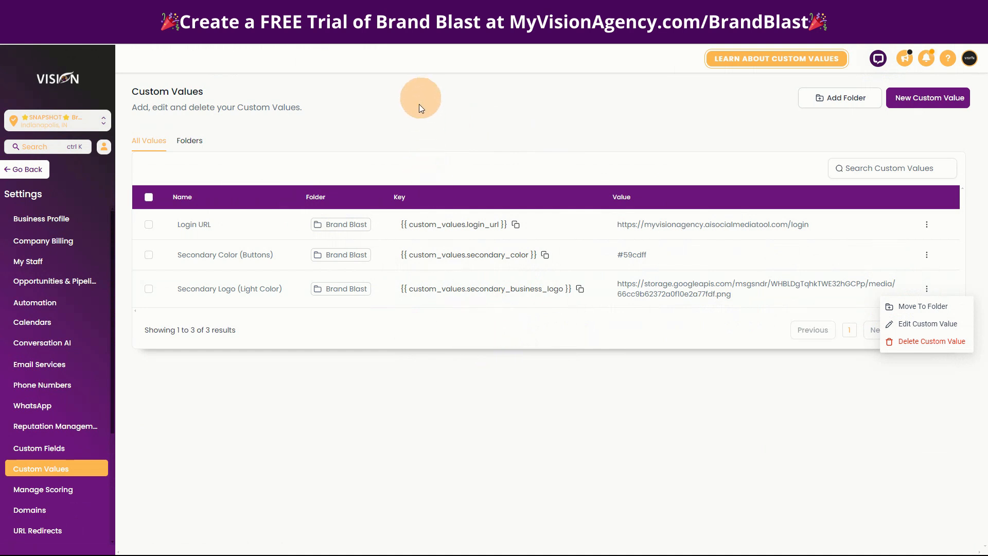
{"action": "left_click", "coordinate": [367, 134]}
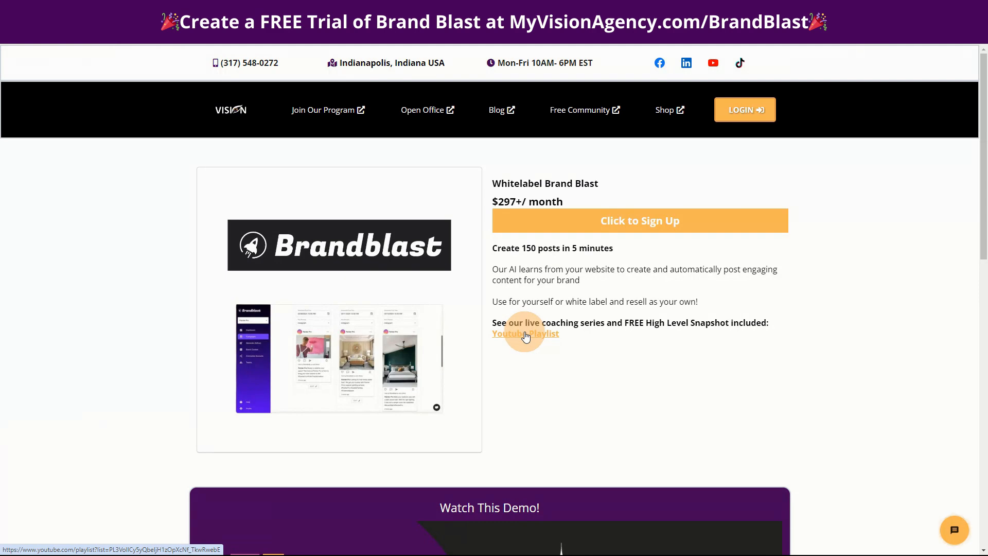
- Look over the Whitelabel Brand Blast offer page, including its sign-up details and demo video section
{"action": "scroll", "coordinate": [606, 364], "scroll_direction": "down", "scroll_amount": 3}
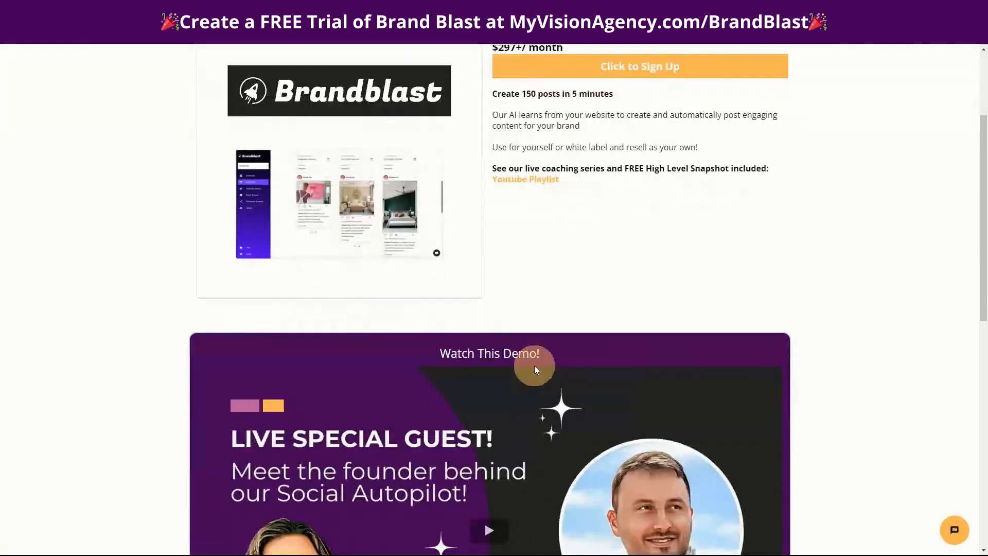
{"action": "scroll", "coordinate": [481, 348], "scroll_direction": "down", "scroll_amount": 2}
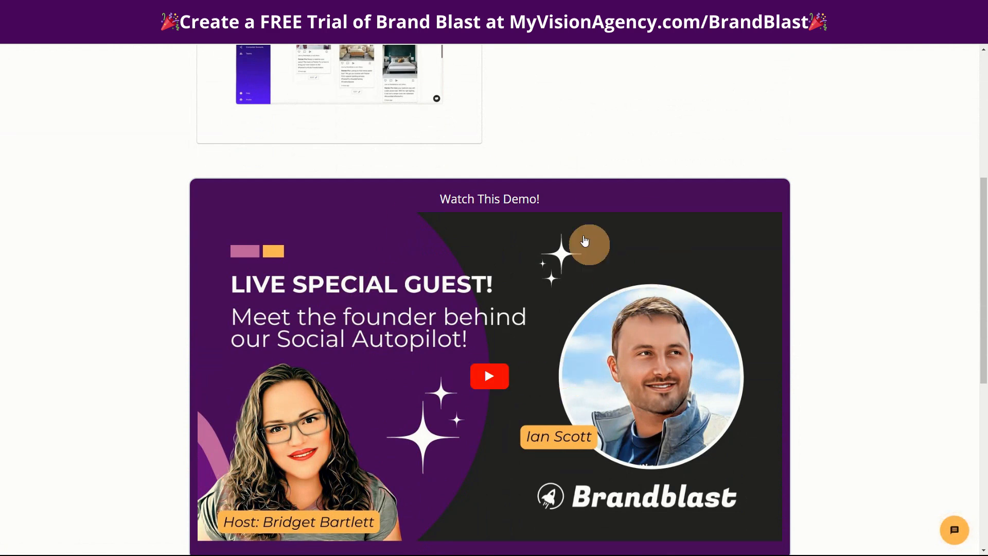
{"action": "scroll", "coordinate": [556, 386], "scroll_direction": "up", "scroll_amount": 4}
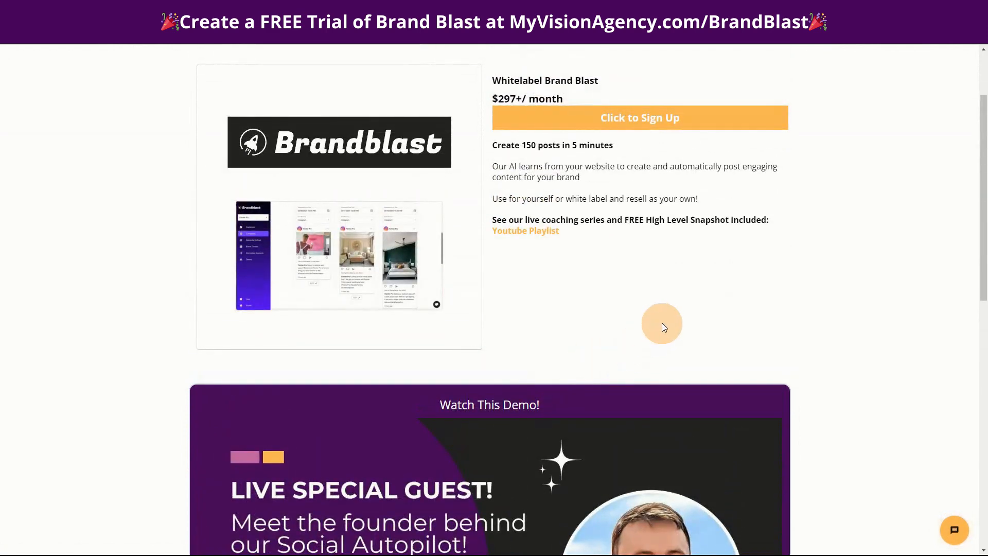
{"action": "scroll", "coordinate": [690, 327], "scroll_direction": "up", "scroll_amount": 1}
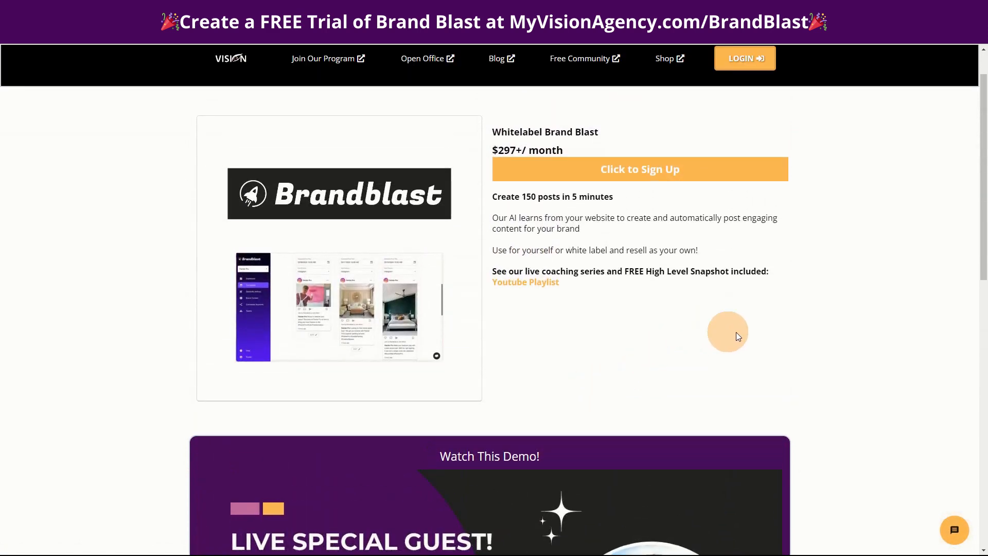